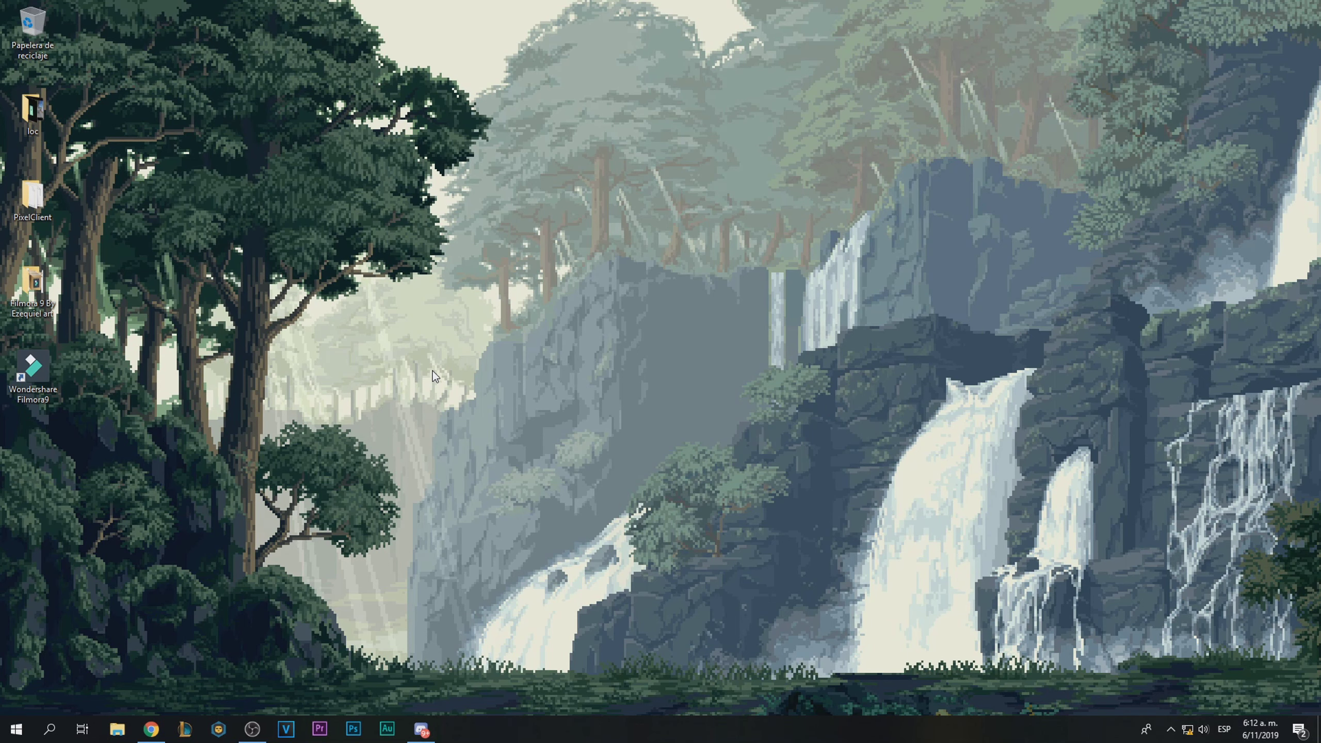
# Launch Filmora9, create a new project with the 16:9 (Panorámica) aspect ratio, and dismiss the message center.
pyautogui.doubleClick(34, 376)
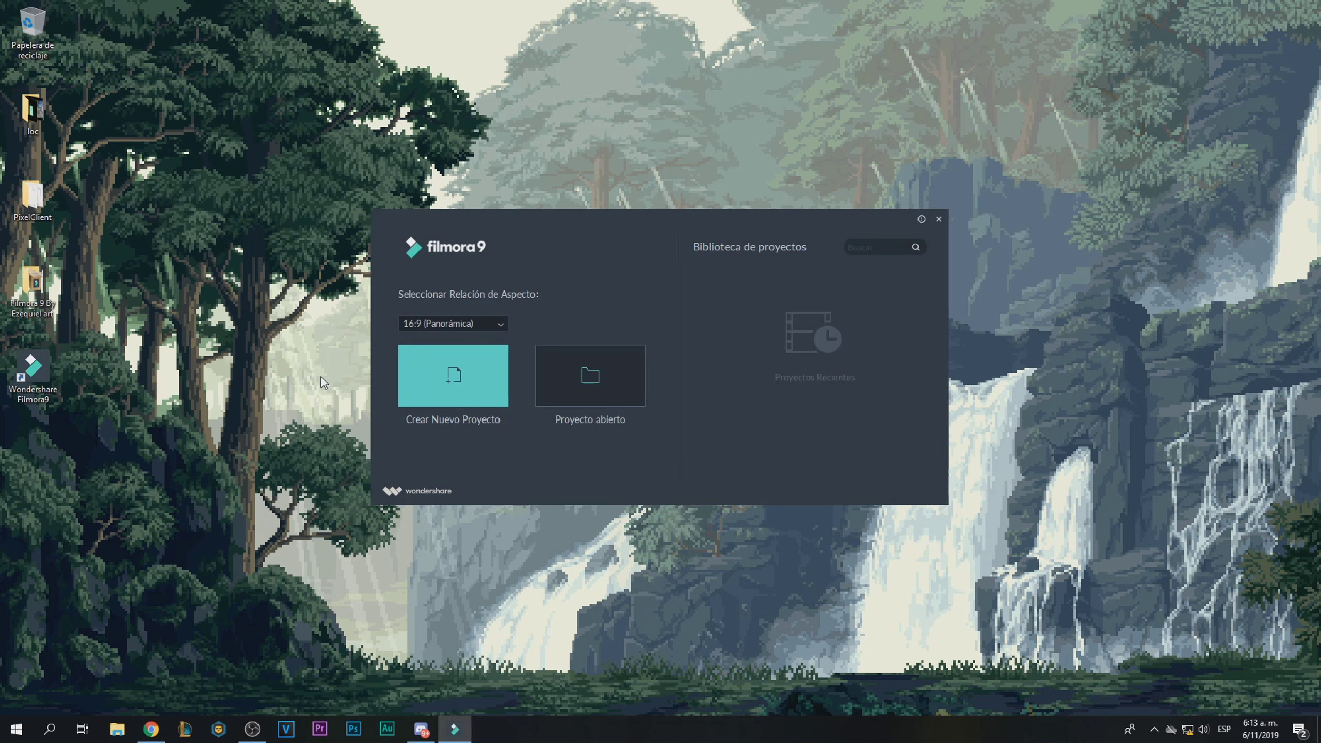
pyautogui.click(472, 324)
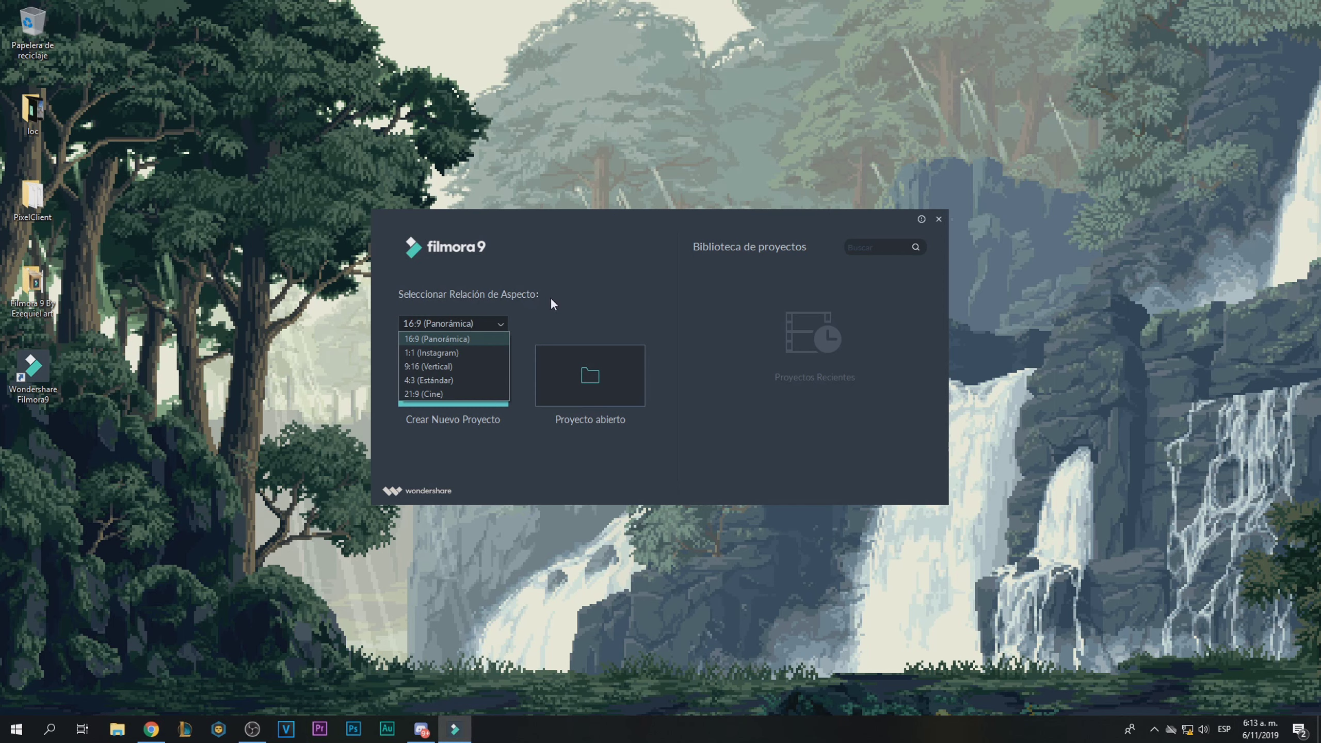
pyautogui.click(551, 300)
pyautogui.click(484, 323)
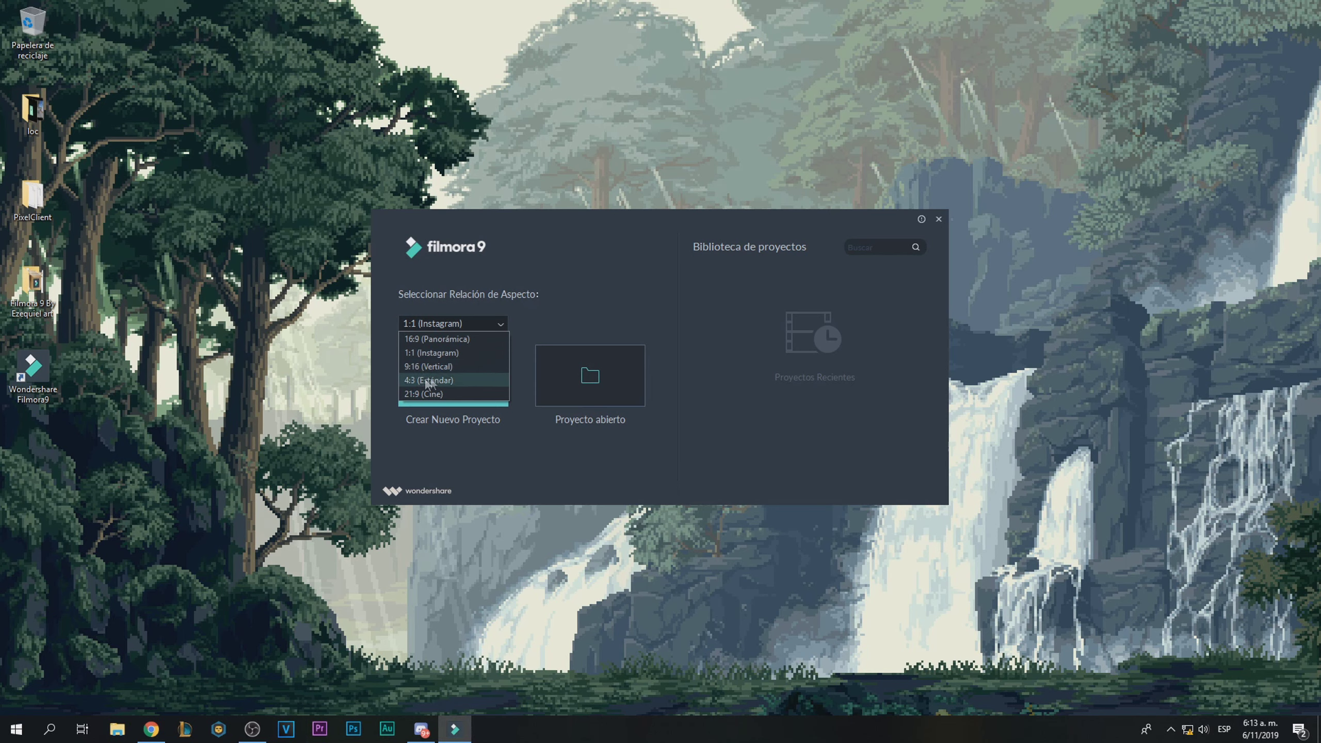
pyautogui.click(459, 341)
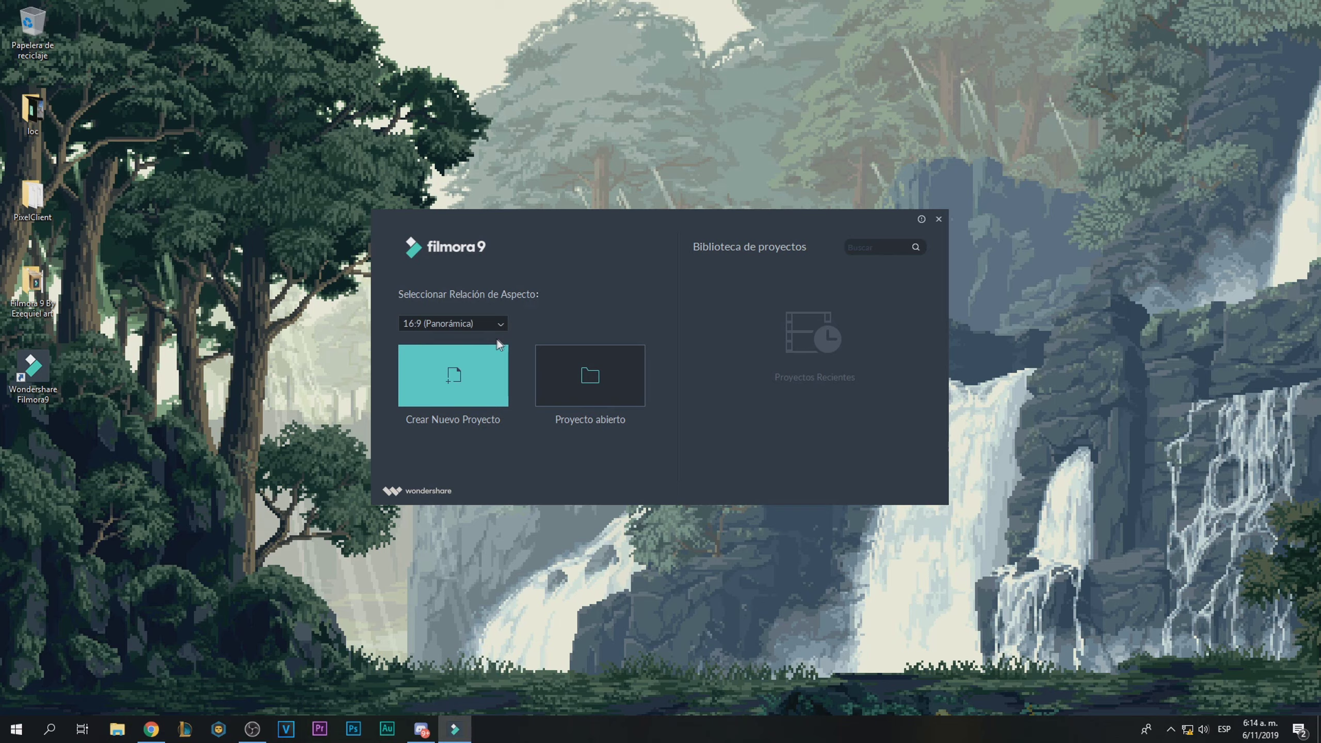
pyautogui.click(484, 360)
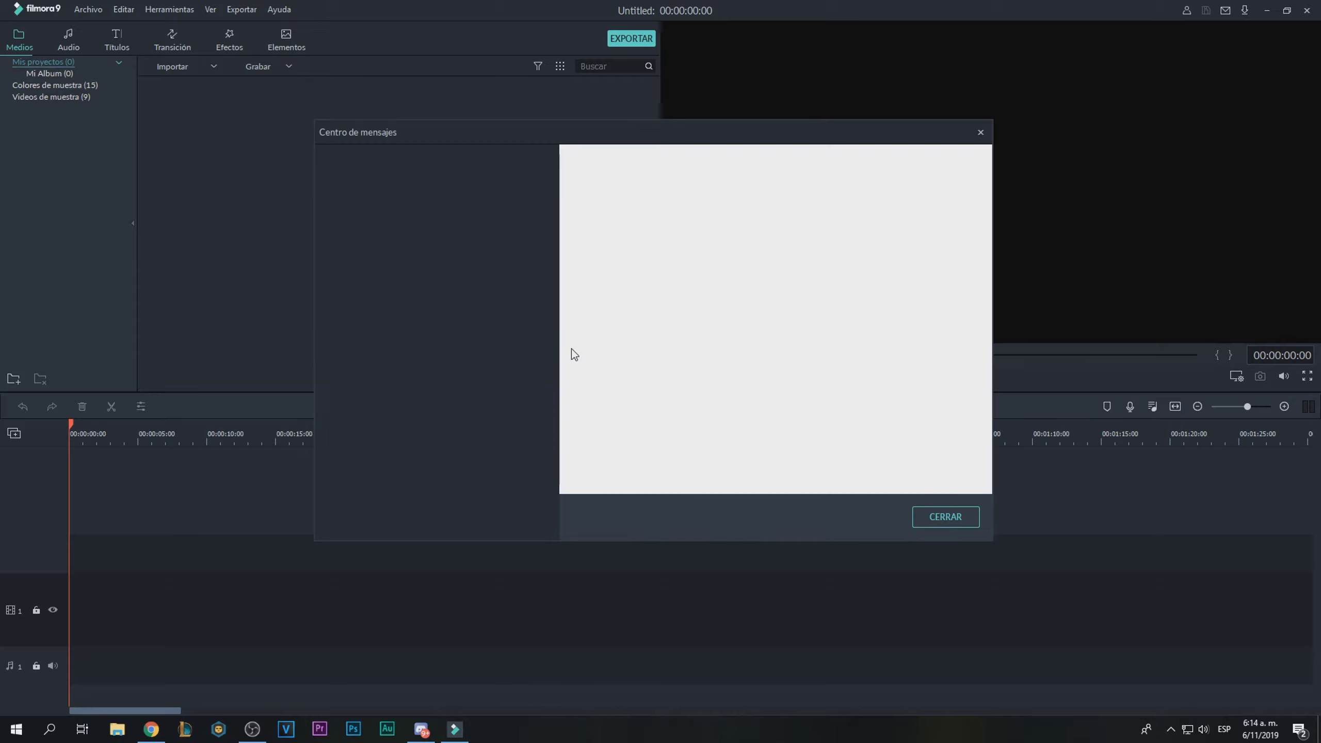
pyautogui.click(953, 515)
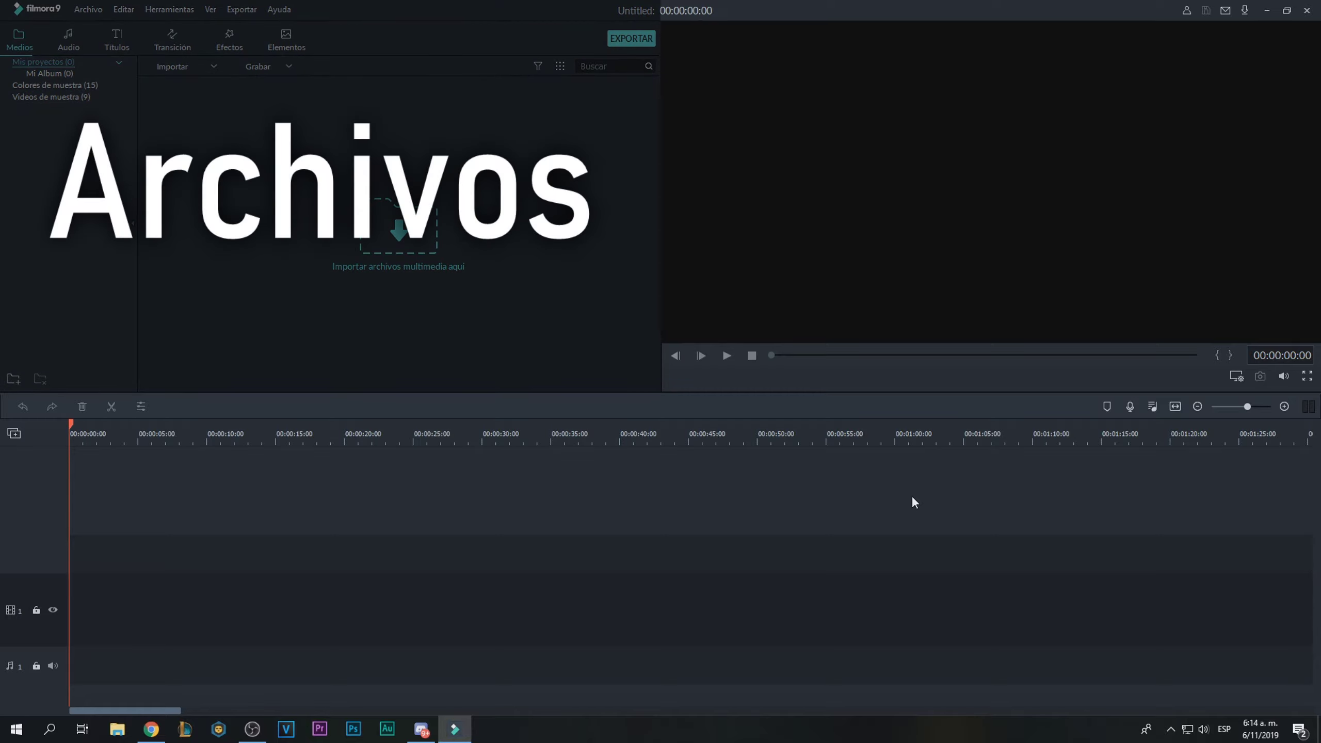
pyautogui.click(416, 247)
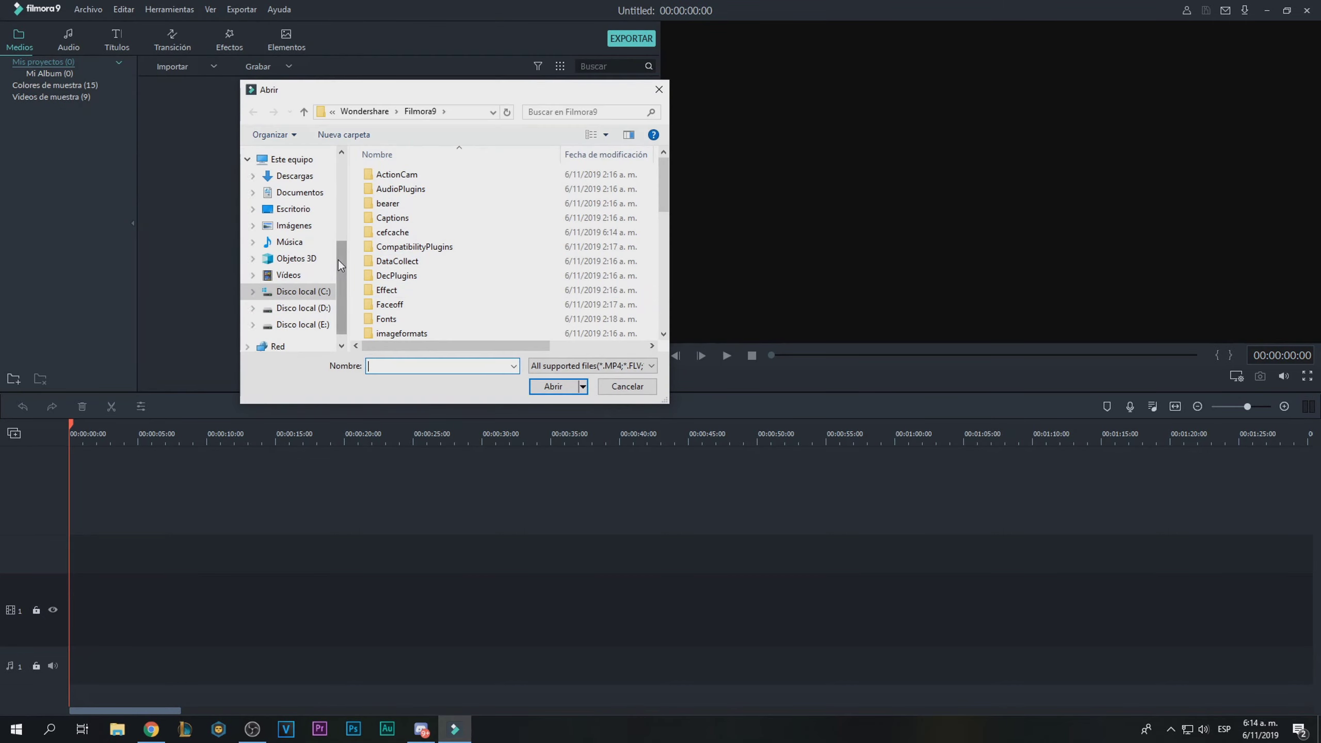
pyautogui.scroll(-1, 284, 284)
pyautogui.click(288, 253)
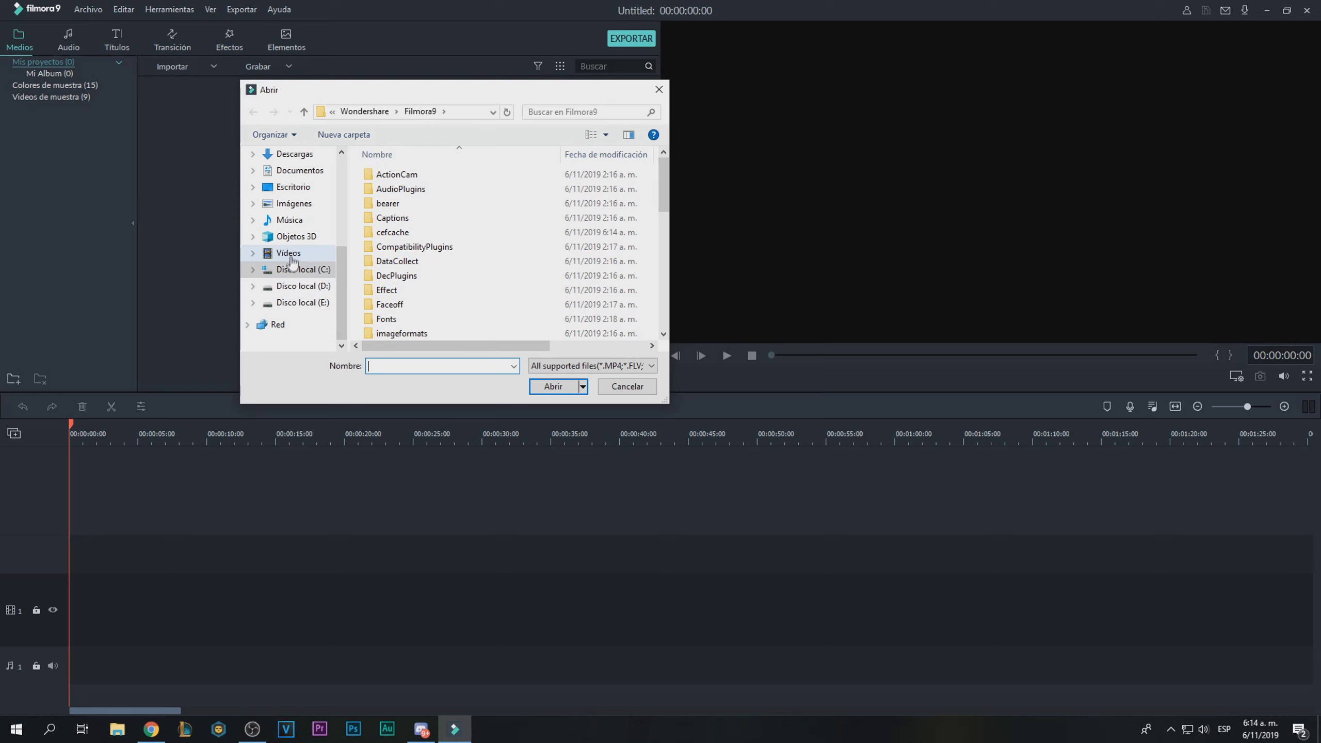
pyautogui.scroll(1, 527, 295)
pyautogui.click(396, 234)
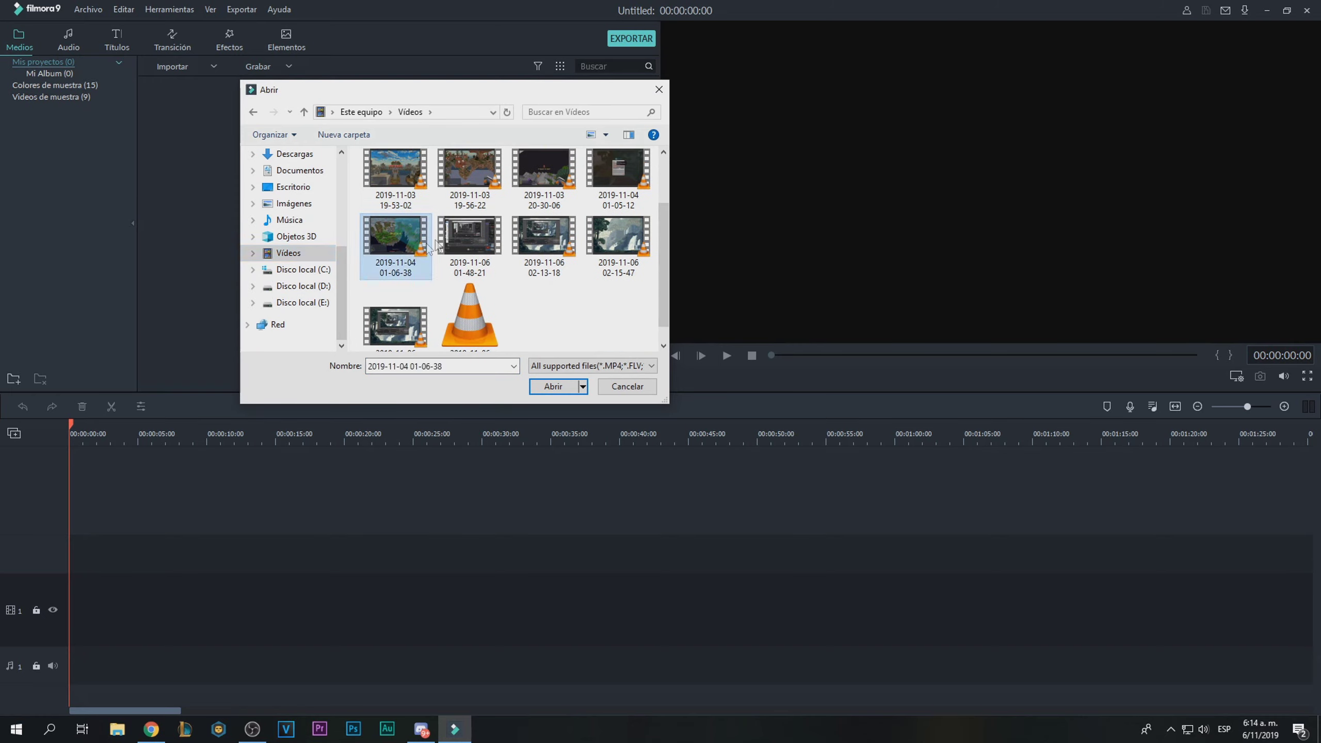
pyautogui.scroll(2, 572, 234)
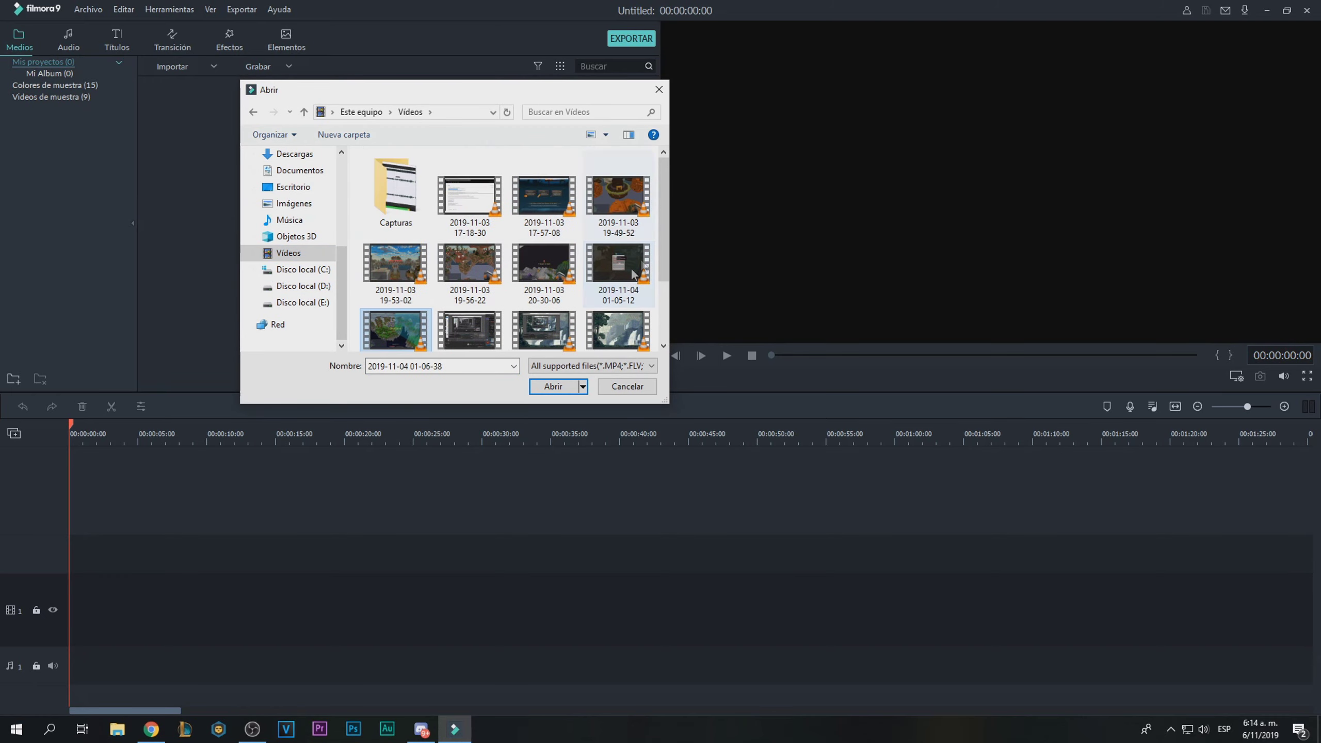
pyautogui.scroll(-2, 587, 297)
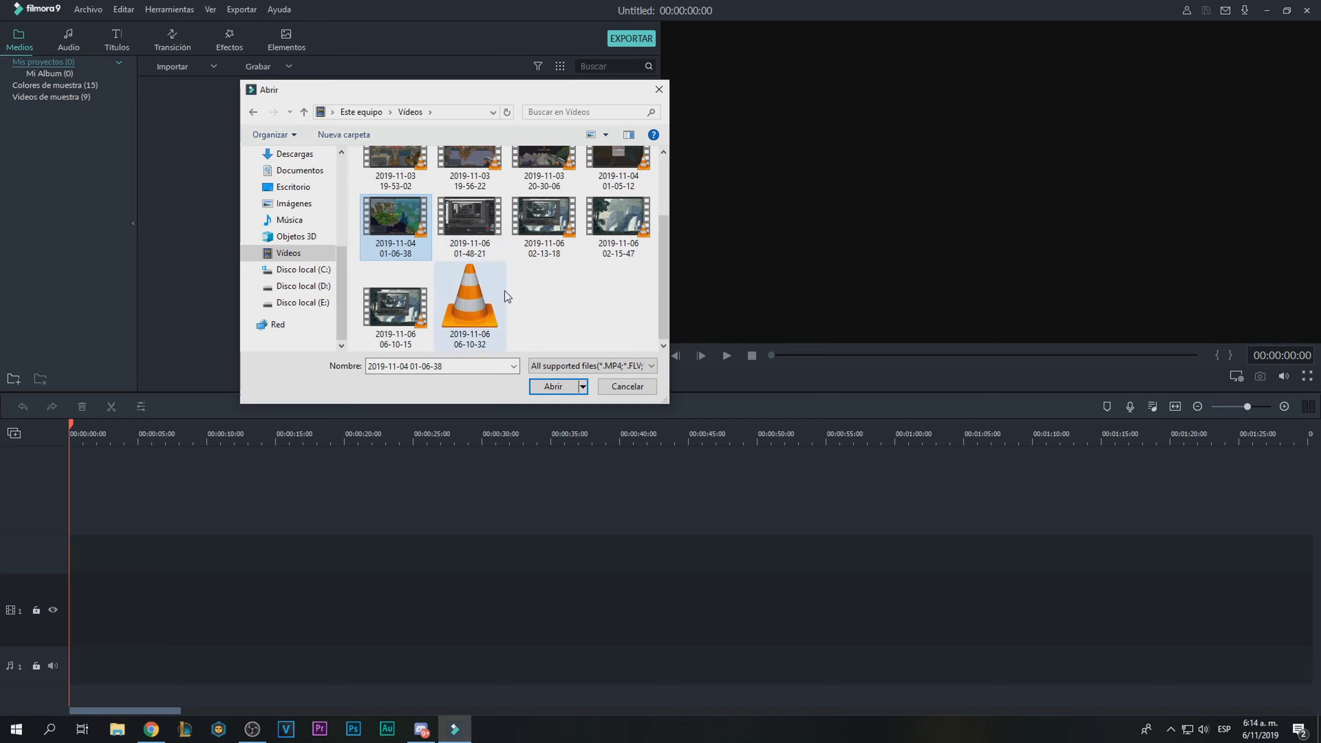
pyautogui.click(553, 386)
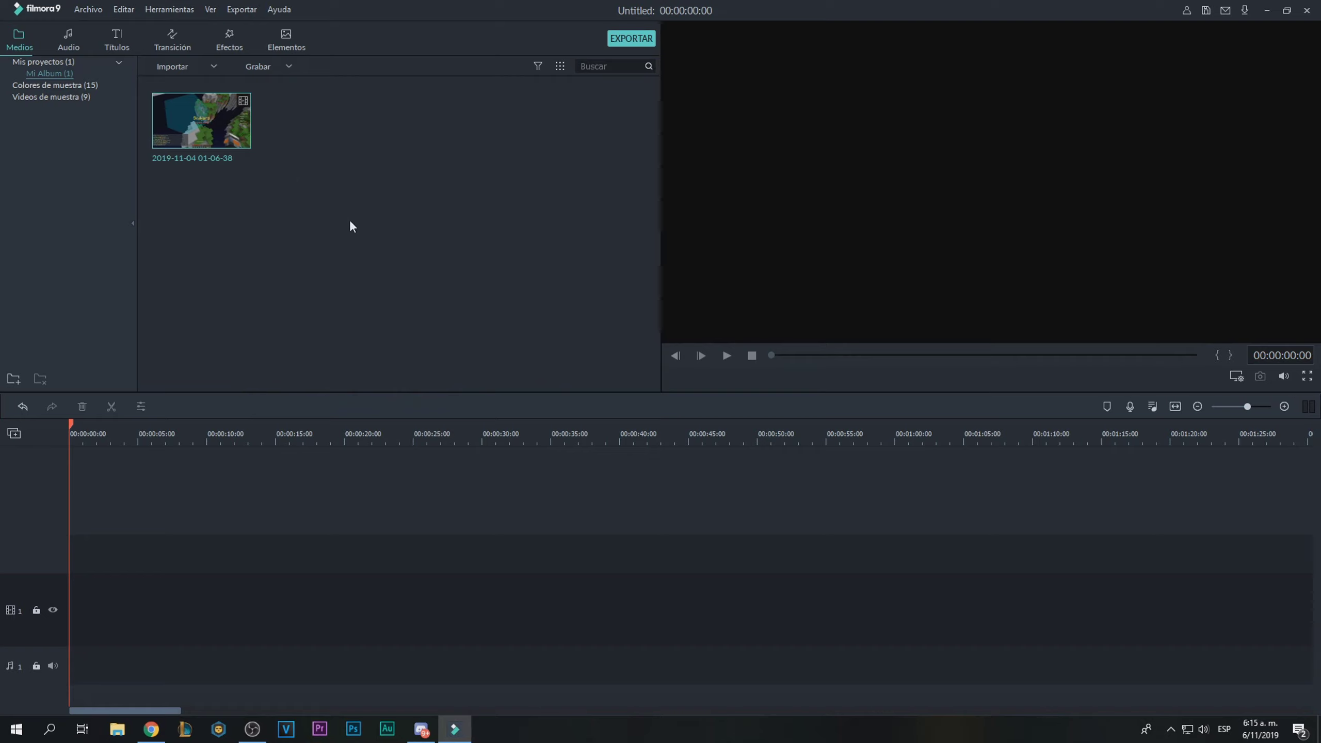
# Place the imported video at the start of the timeline above video track 1, keeping the current project settings.
pyautogui.moveTo(249, 136); pyautogui.dragTo(73, 546)
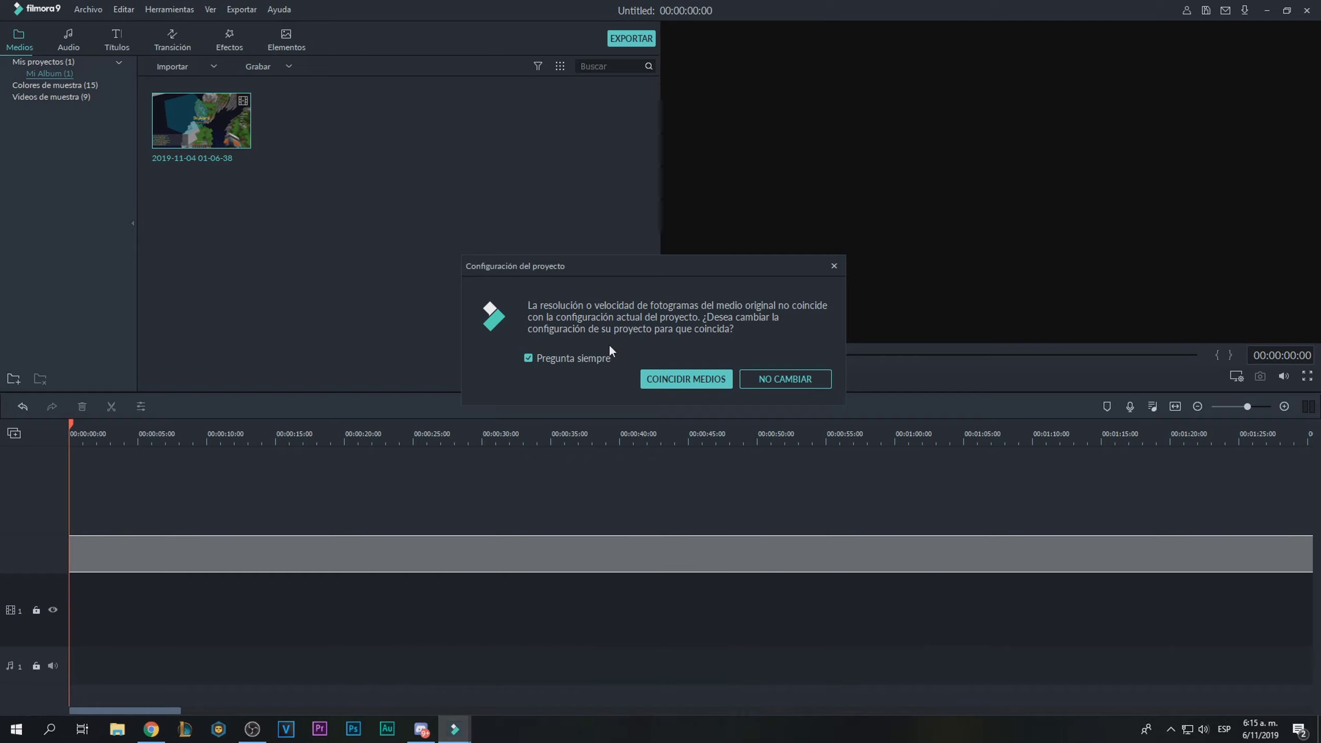
pyautogui.click(765, 378)
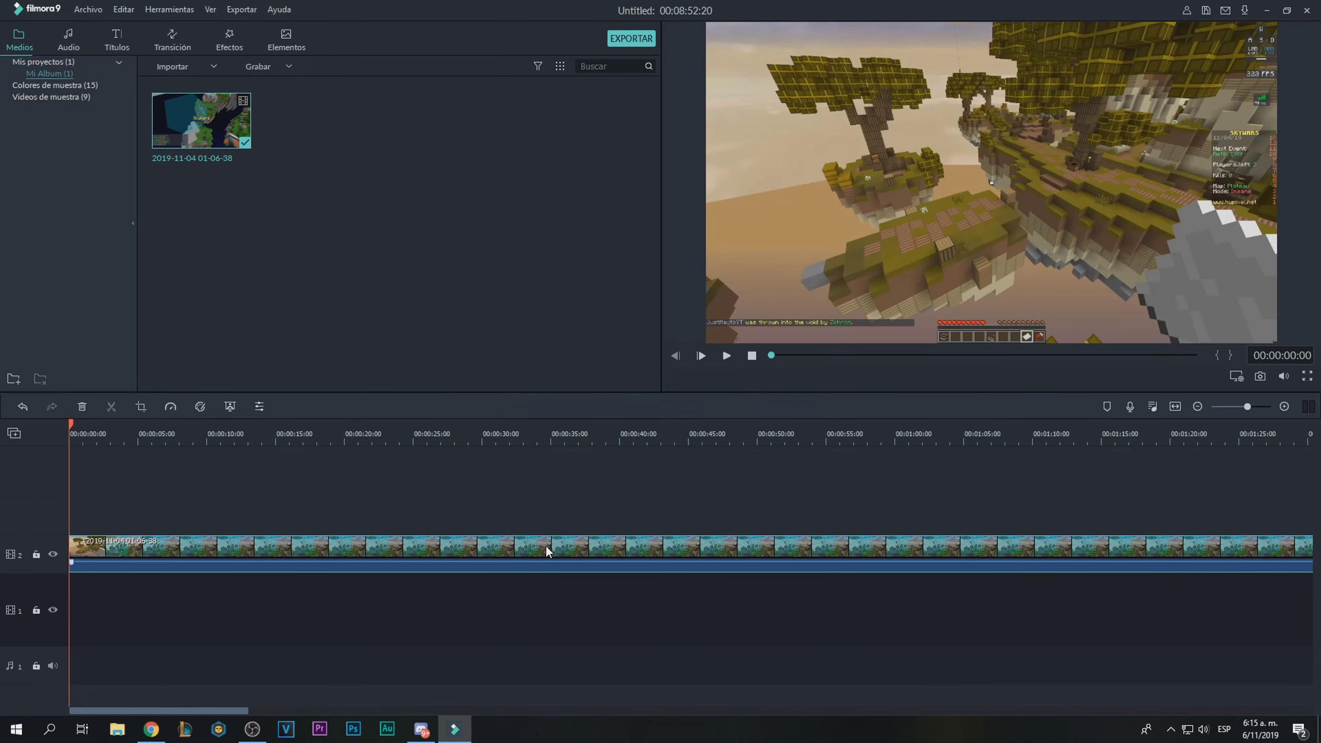
pyautogui.rightClick(545, 545)
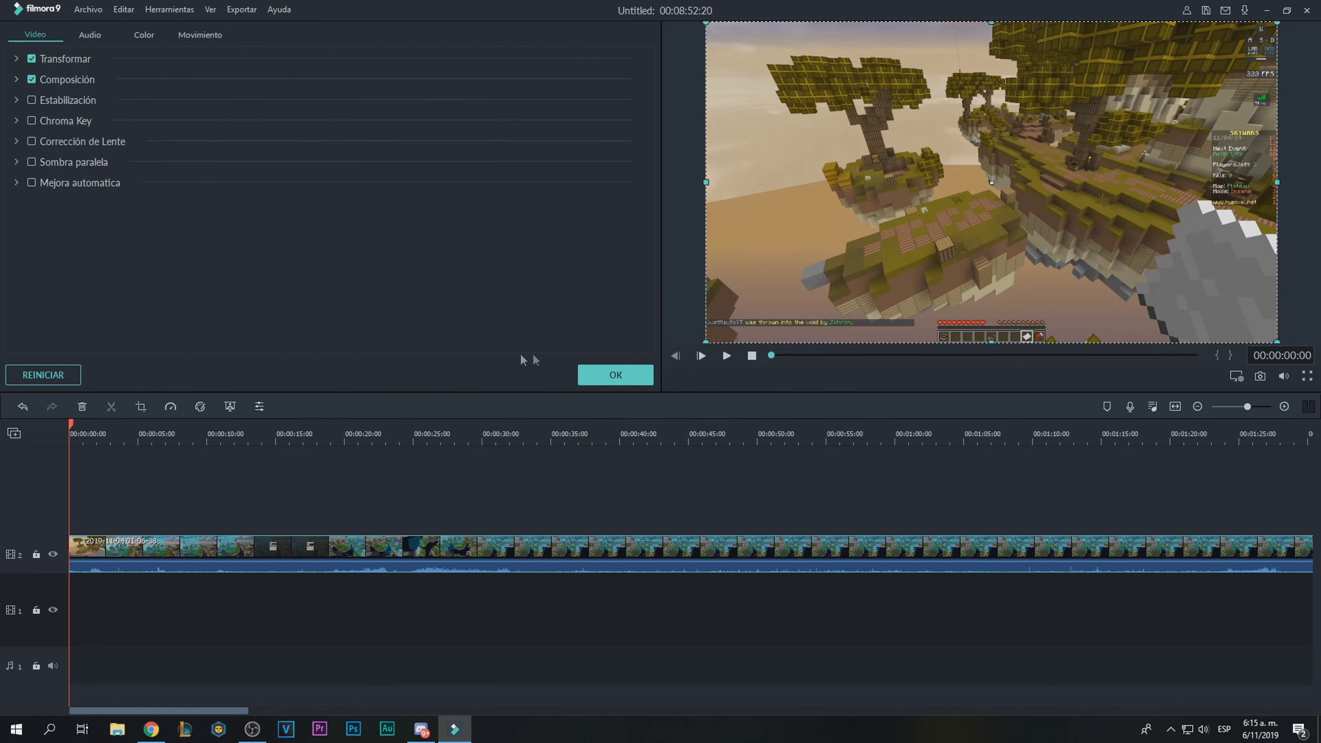
pyautogui.click(613, 375)
pyautogui.click(118, 730)
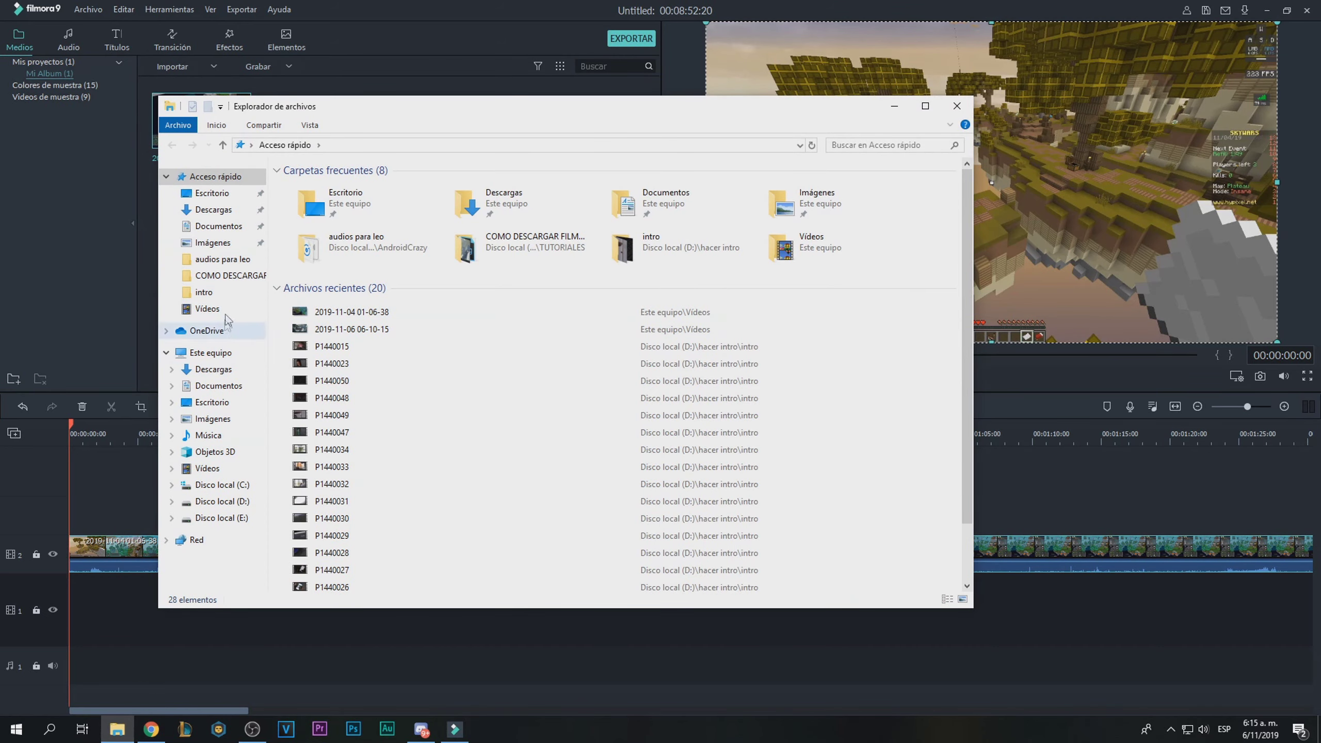
pyautogui.click(218, 309)
pyautogui.click(315, 302)
pyautogui.rightClick(315, 320)
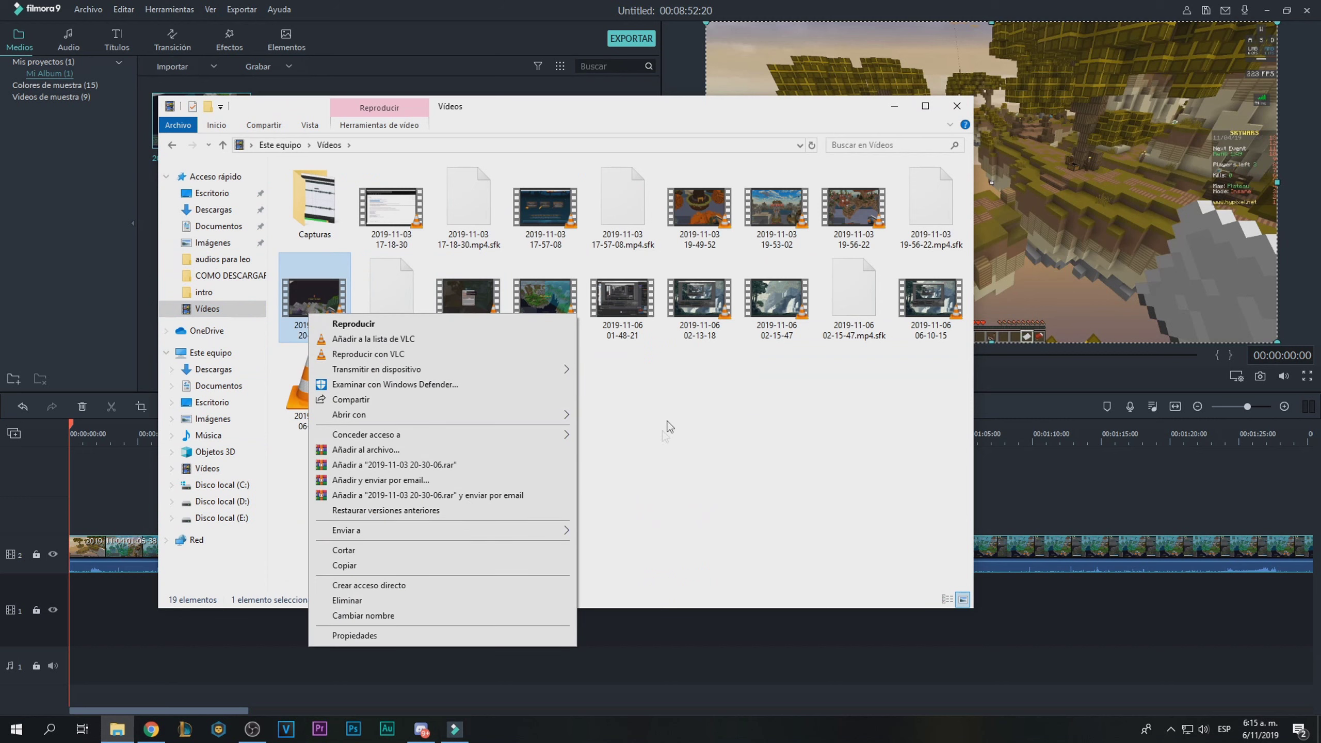
pyautogui.click(630, 311)
pyautogui.click(558, 301)
pyautogui.rightClick(558, 301)
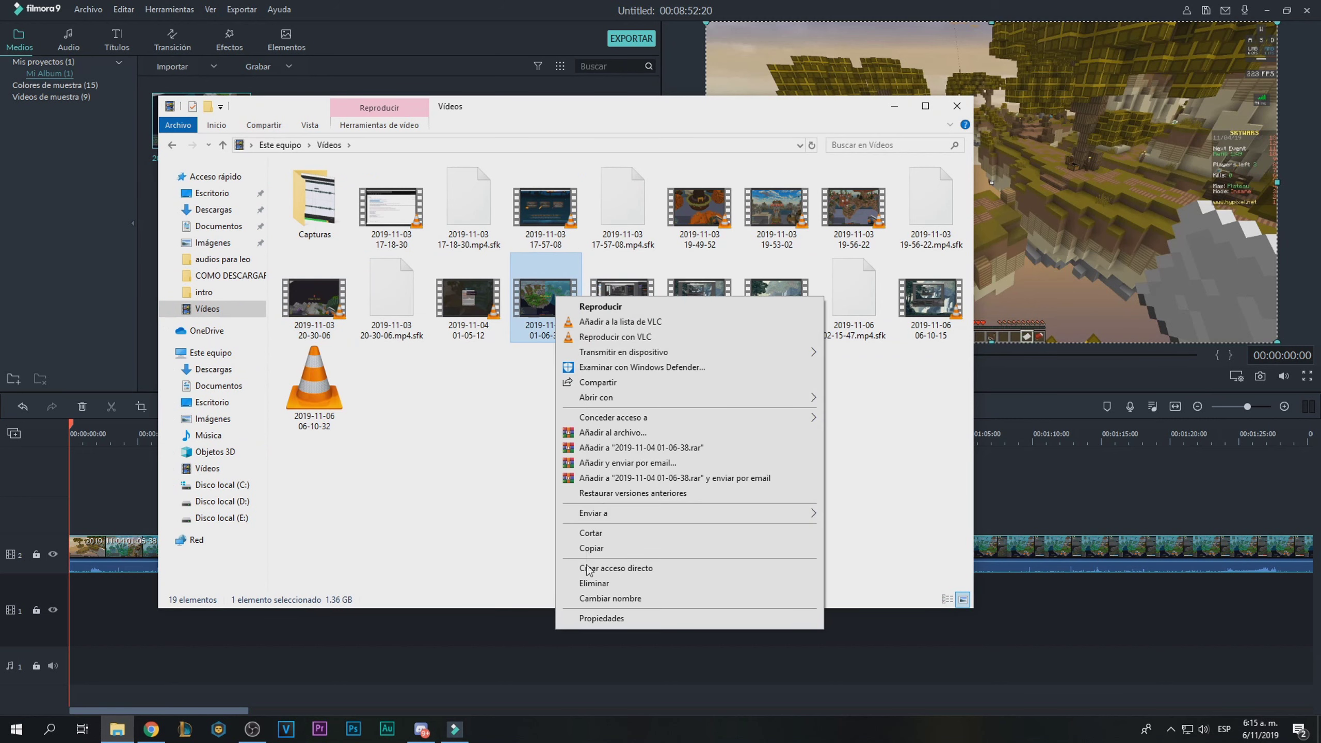
pyautogui.click(624, 629)
pyautogui.click(658, 330)
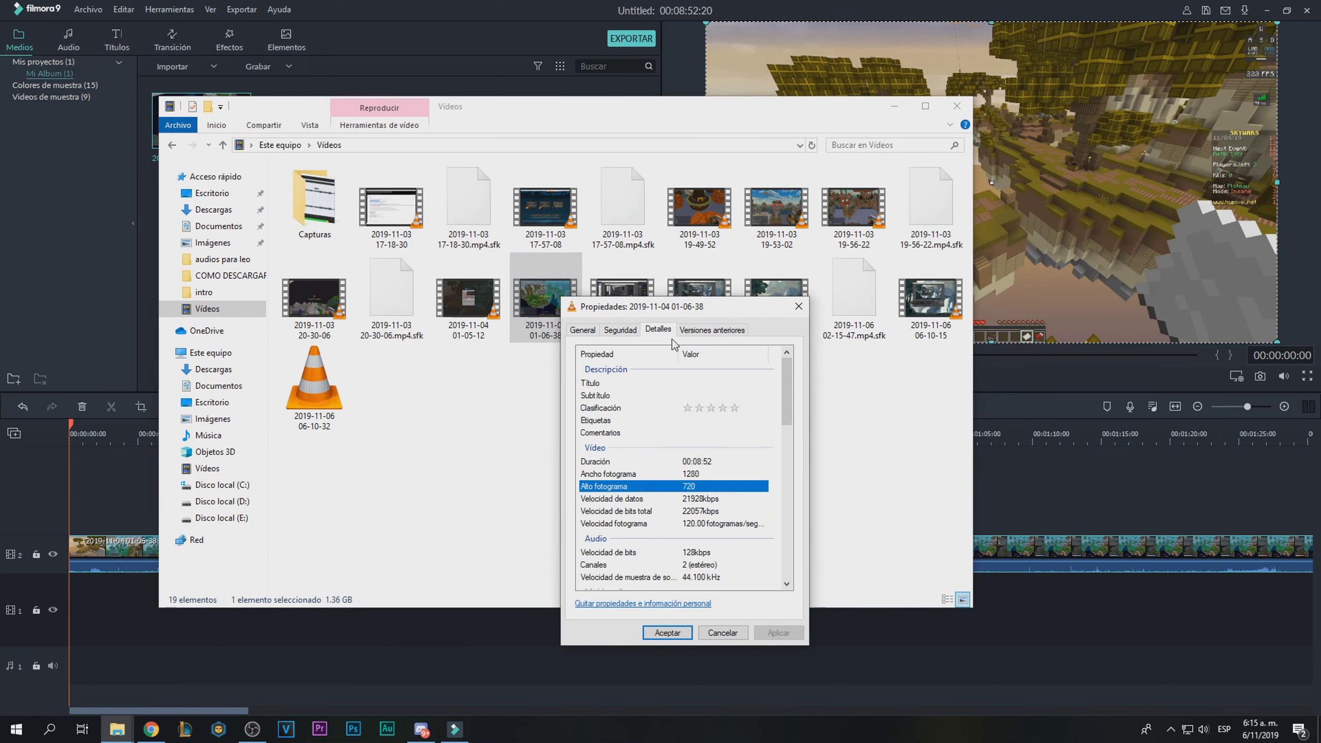
pyautogui.click(690, 524)
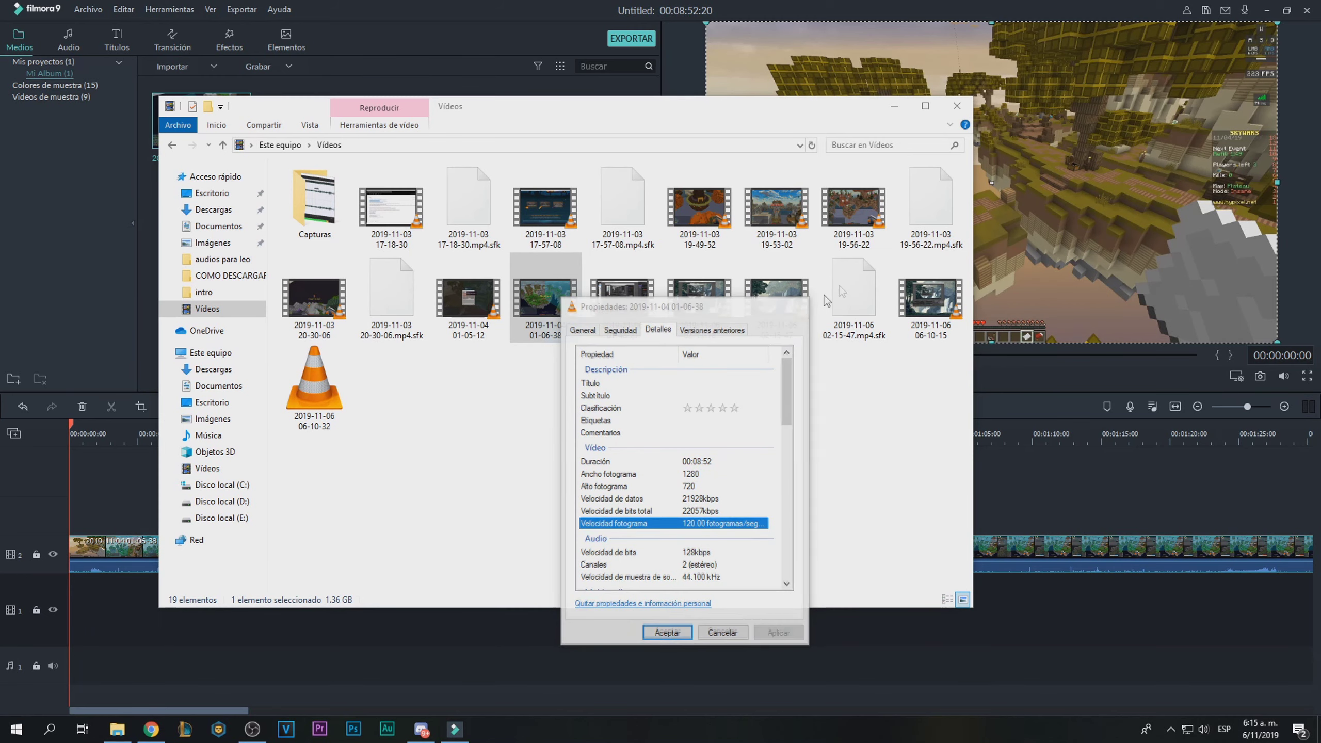
pyautogui.click(798, 306)
pyautogui.click(957, 106)
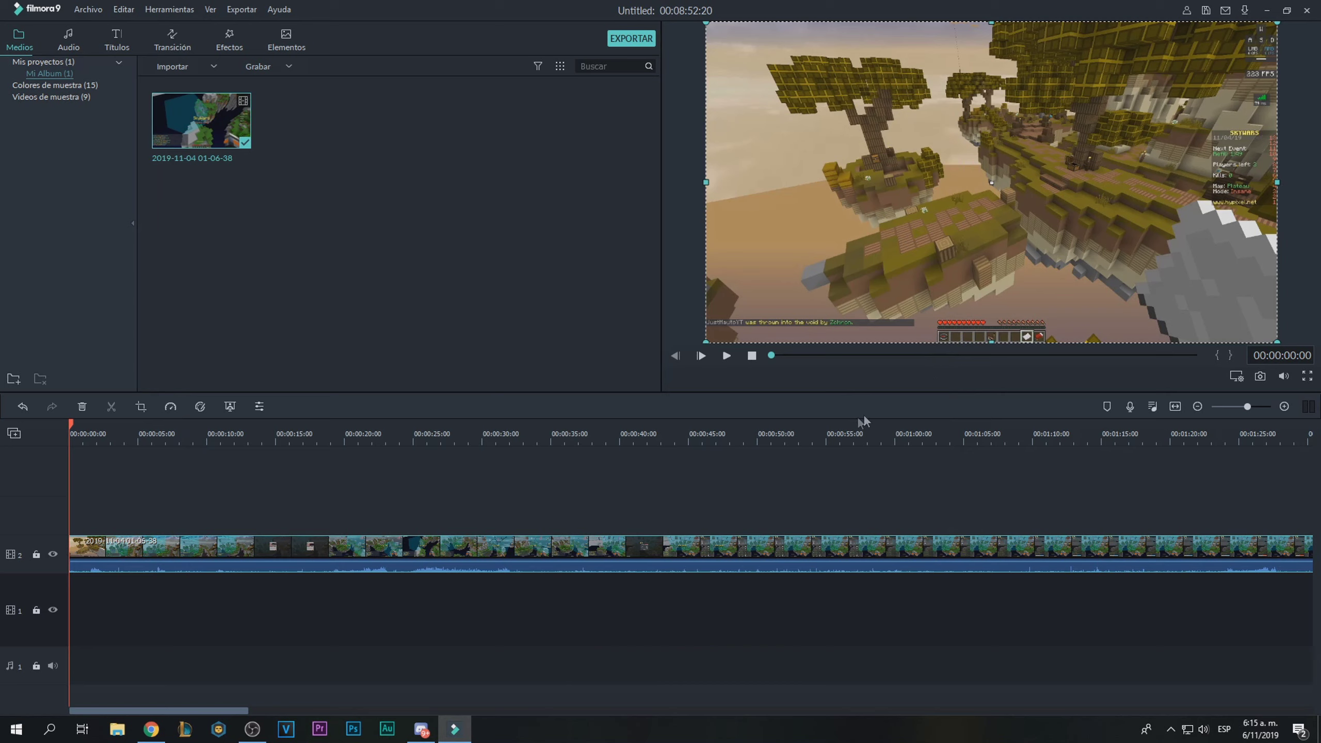
# Play the start of the clip briefly, then move the playhead to 00:00:06:17.
pyautogui.click(726, 356)
pyautogui.click(727, 355)
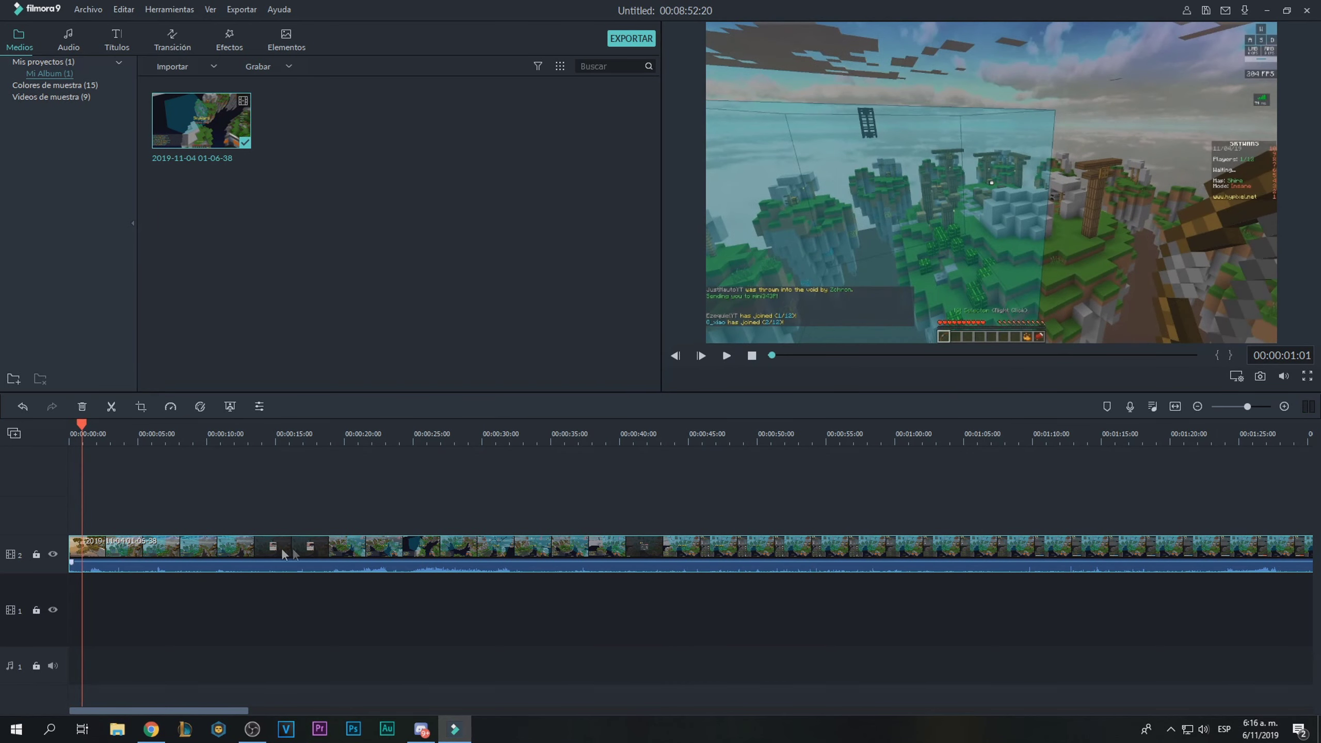
pyautogui.click(109, 433)
pyautogui.click(161, 434)
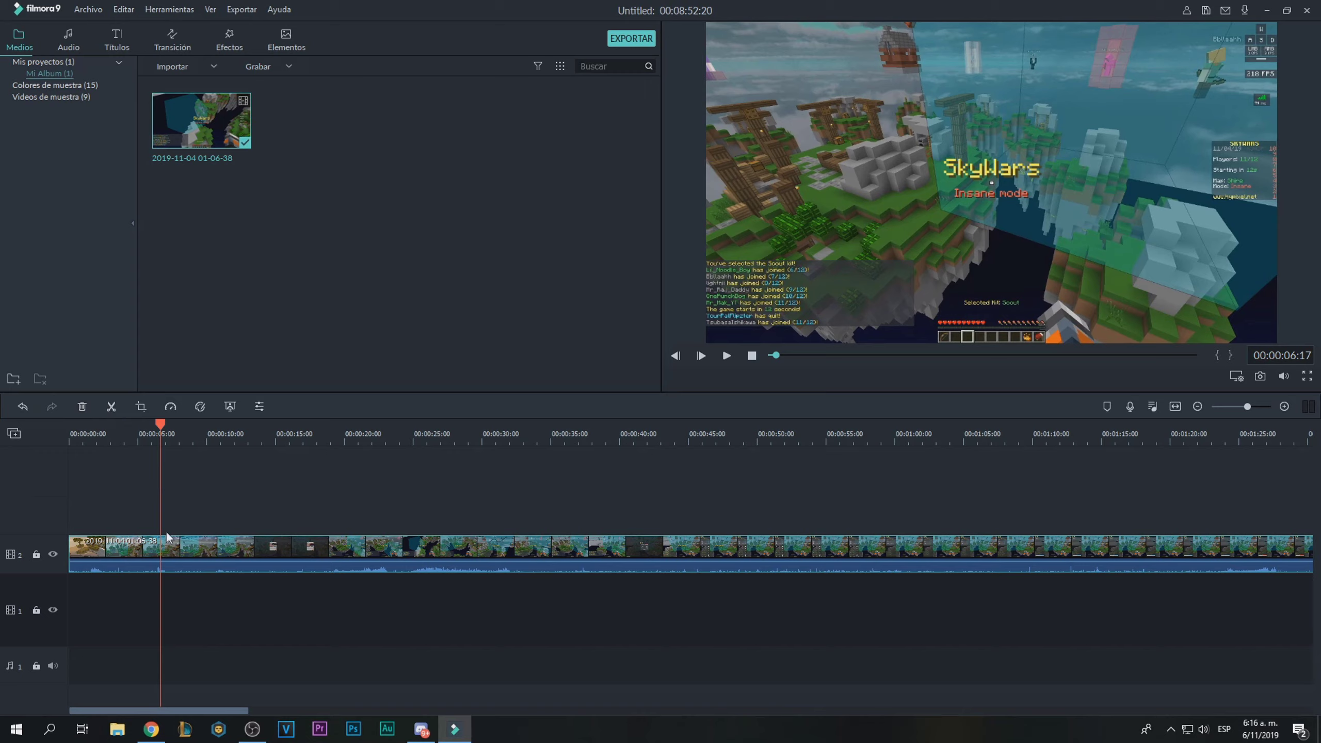
# Delete the clip from the timeline and undo the deletion, twice in a row.
pyautogui.click(81, 407)
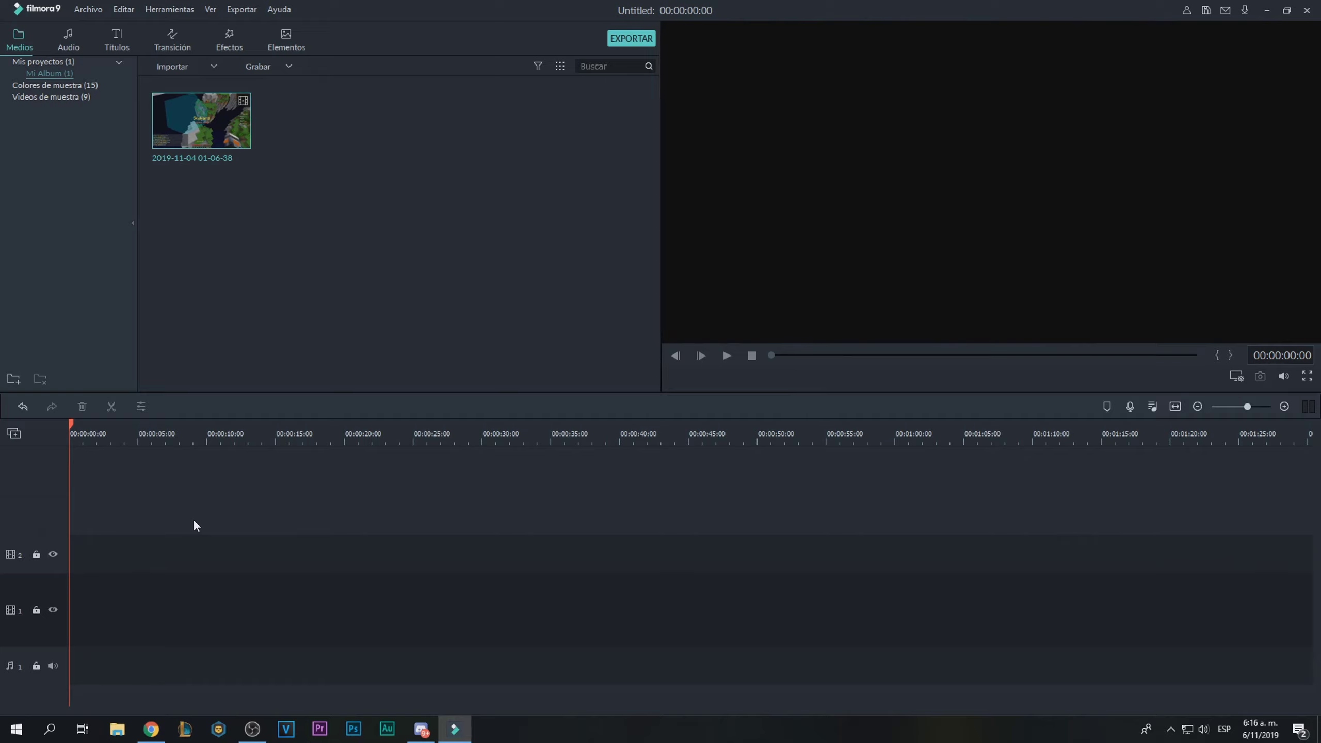
pyautogui.hotkey('ctrl', 'z')
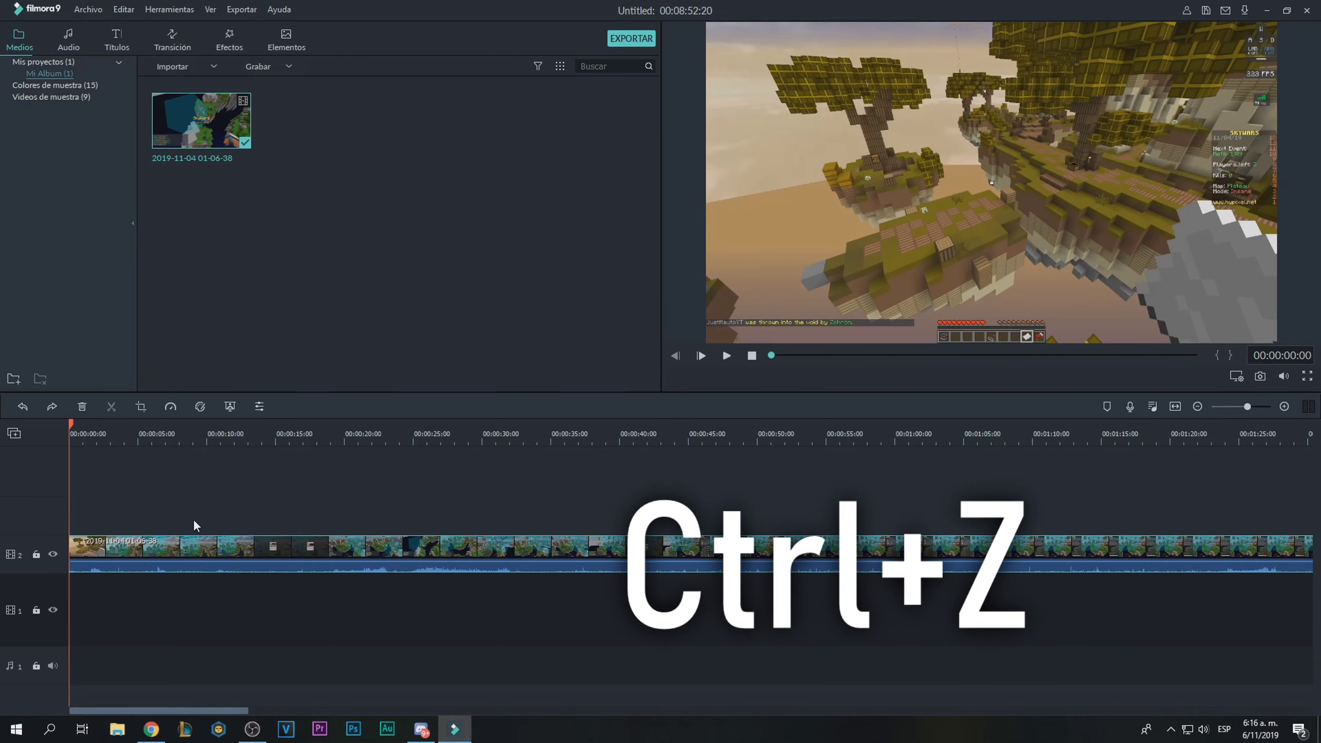
pyautogui.click(82, 409)
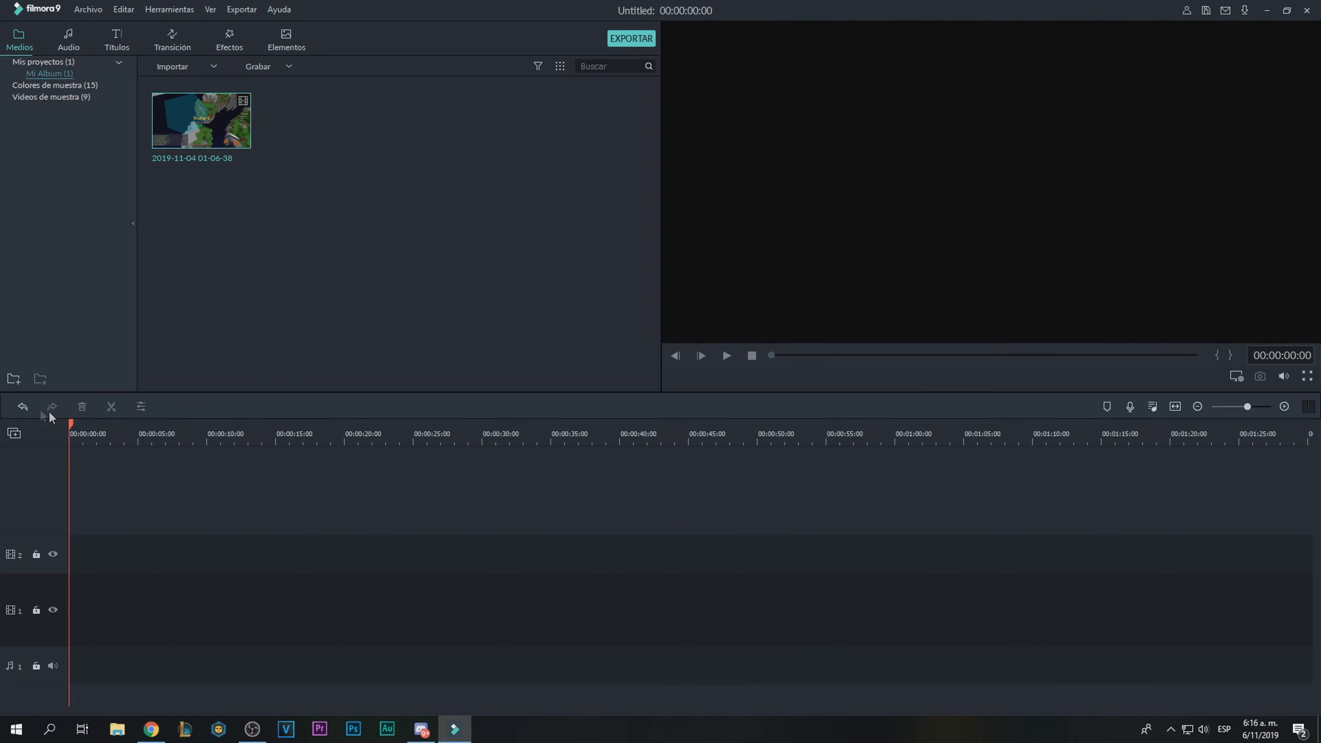
pyautogui.click(21, 406)
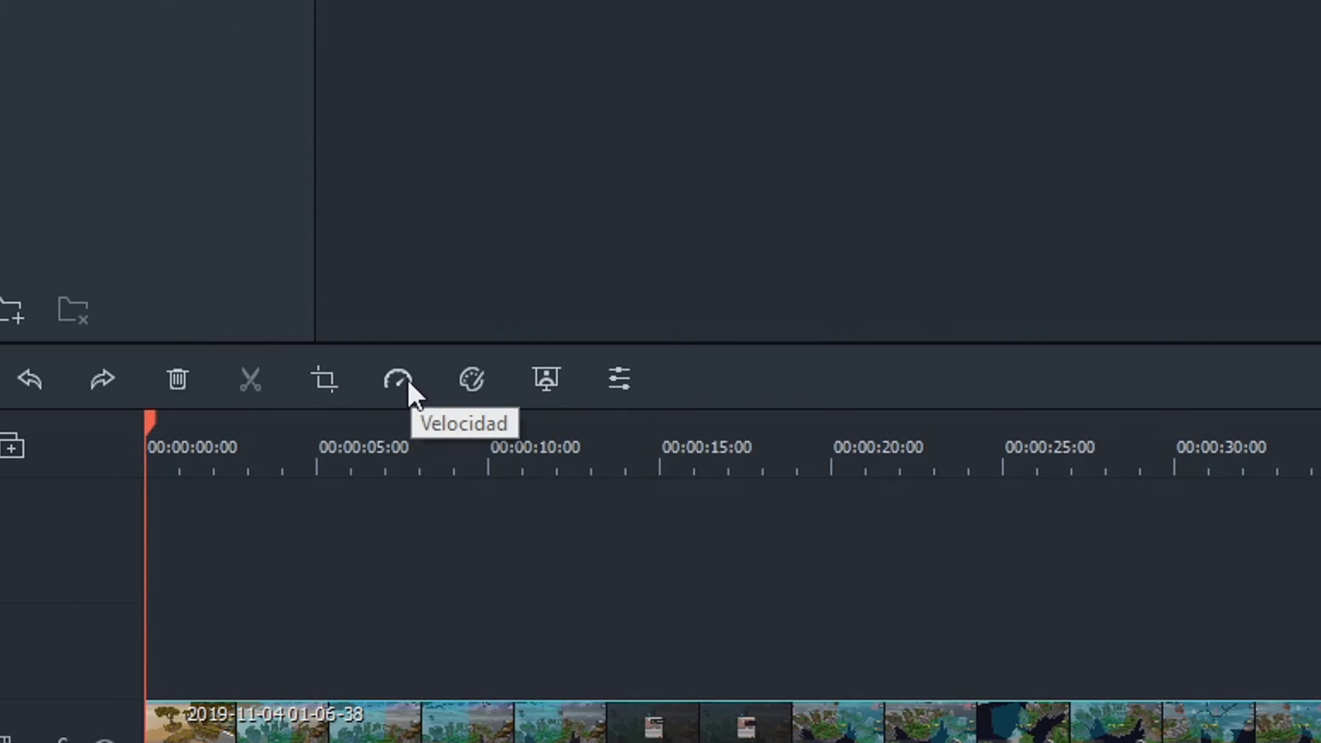
# Look over the clip's speed options and play about the first three seconds of the video.
pyautogui.click(409, 386)
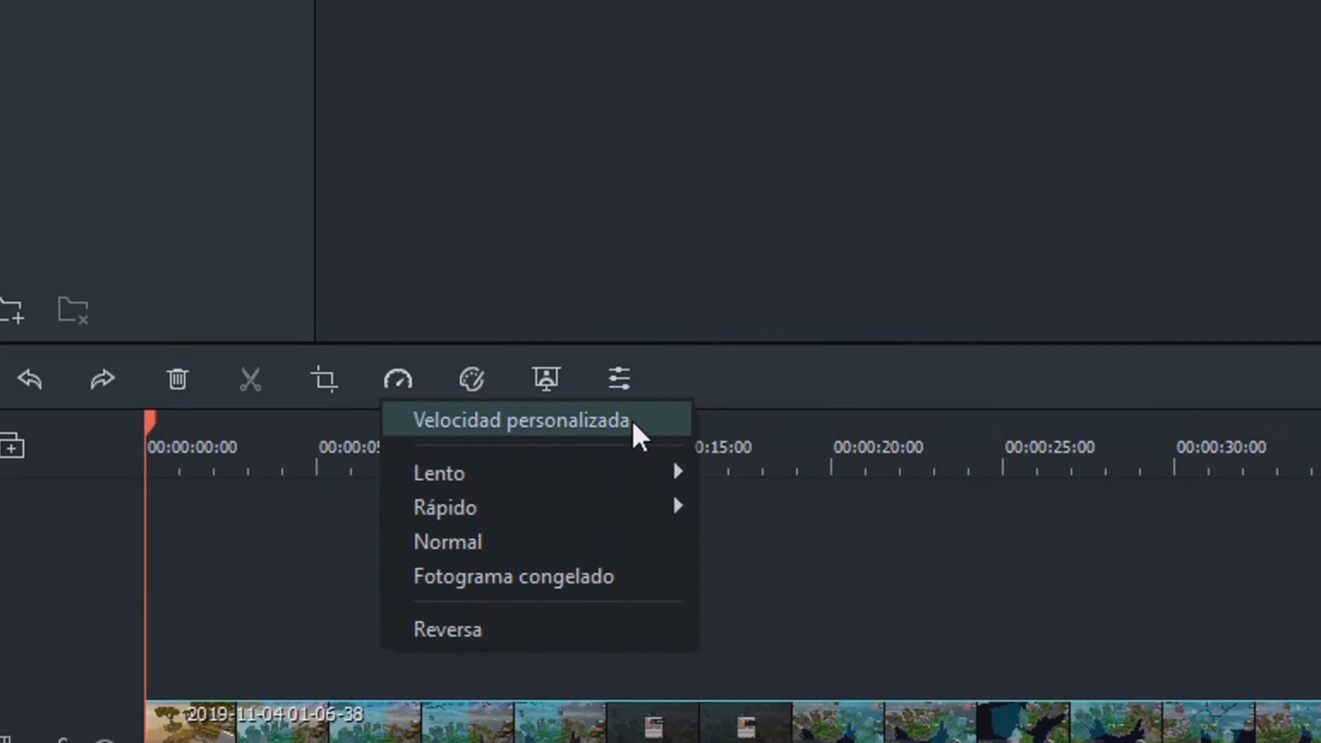
pyautogui.click(452, 727)
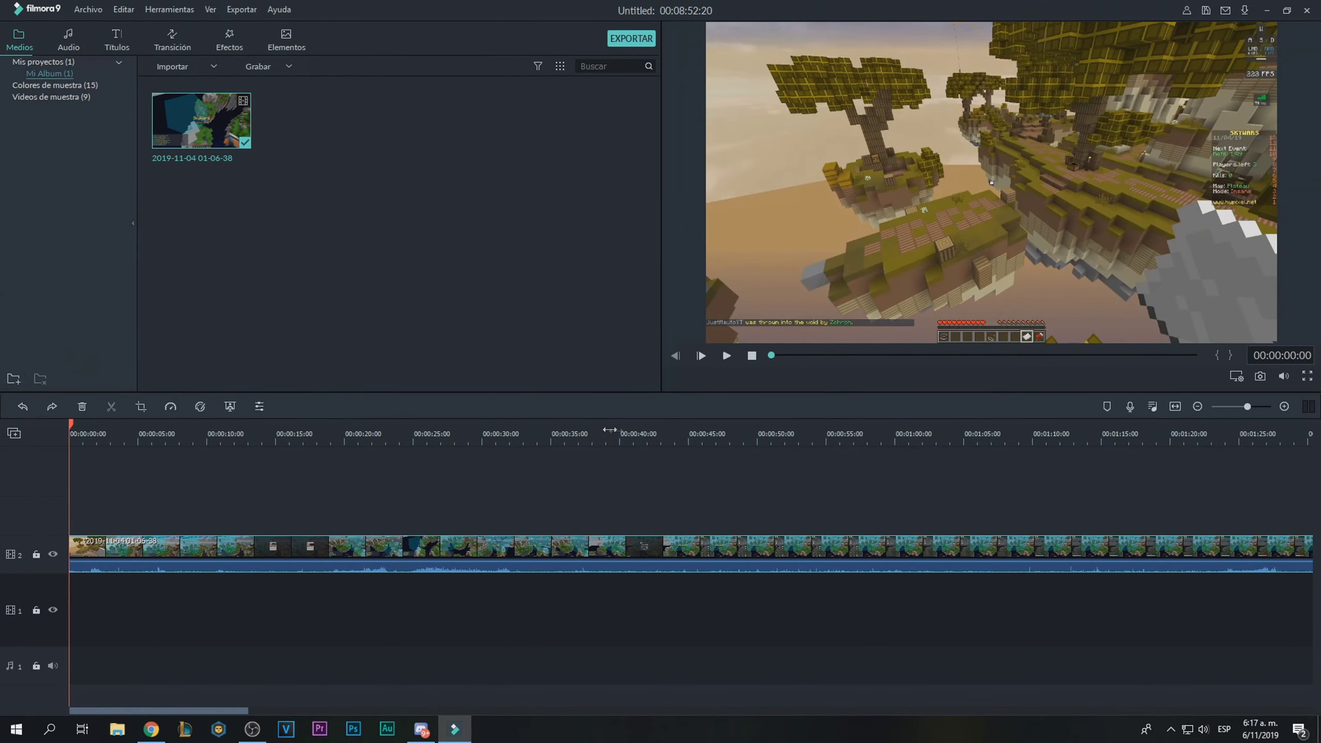
pyautogui.click(726, 356)
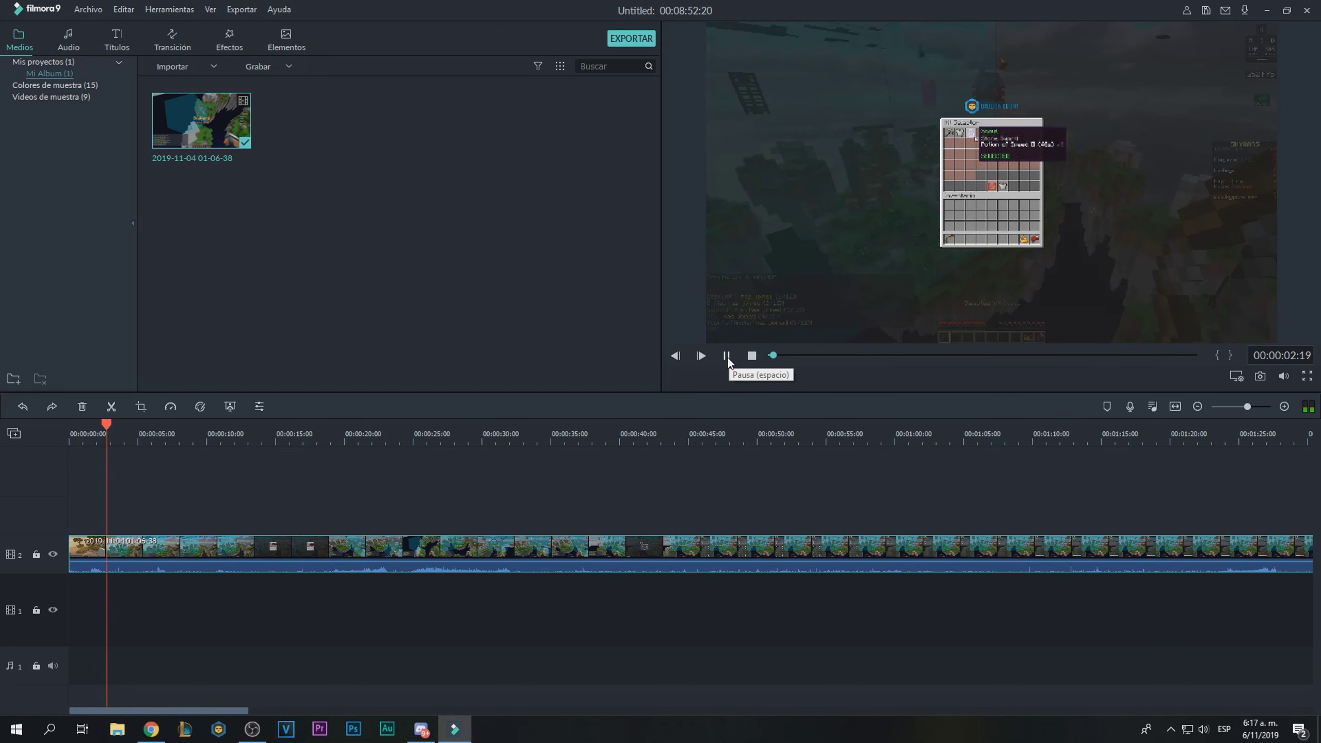
pyautogui.click(726, 356)
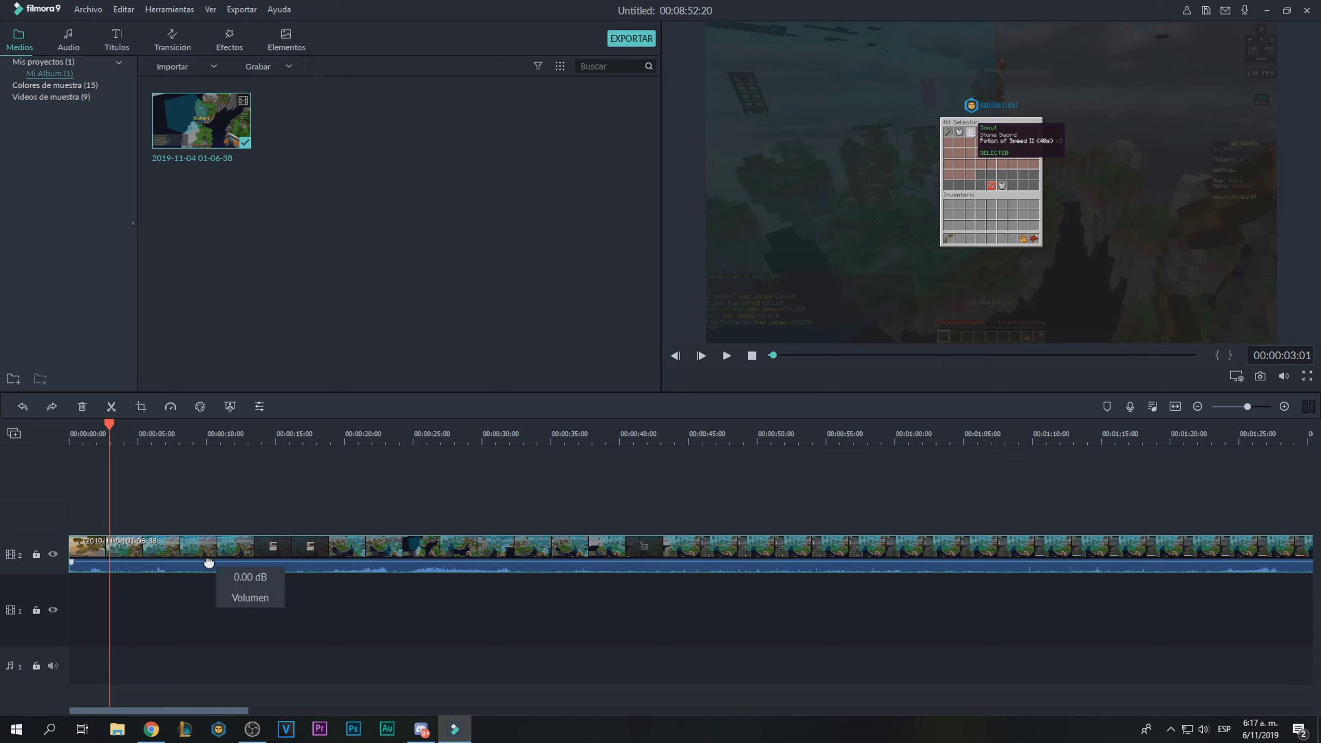
# Raise the clip's volume on the timeline, detach its audio onto audio track 1, and select the detached audio.
pyautogui.moveTo(207, 564)
pyautogui.mouseDown()
pyautogui.moveTo(205, 601)
pyautogui.moveTo(205, 563)
pyautogui.mouseUp()
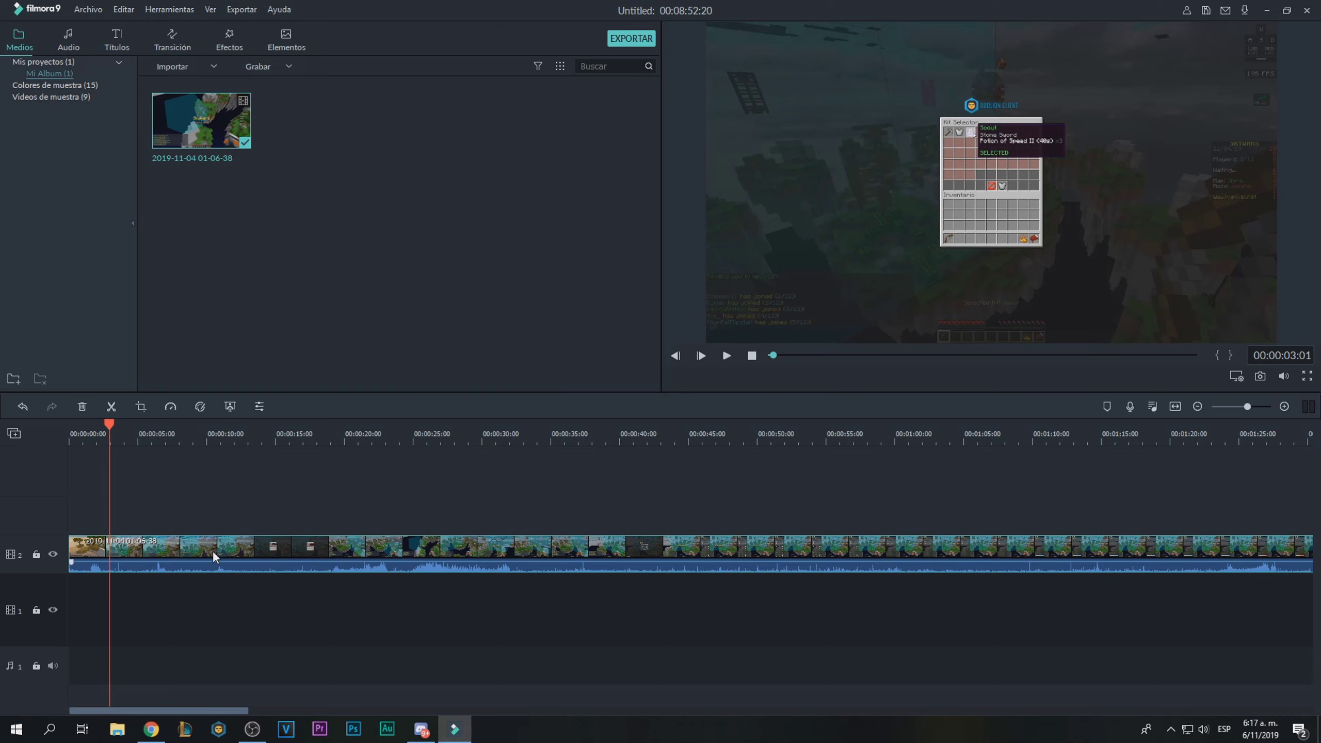
pyautogui.rightClick(214, 553)
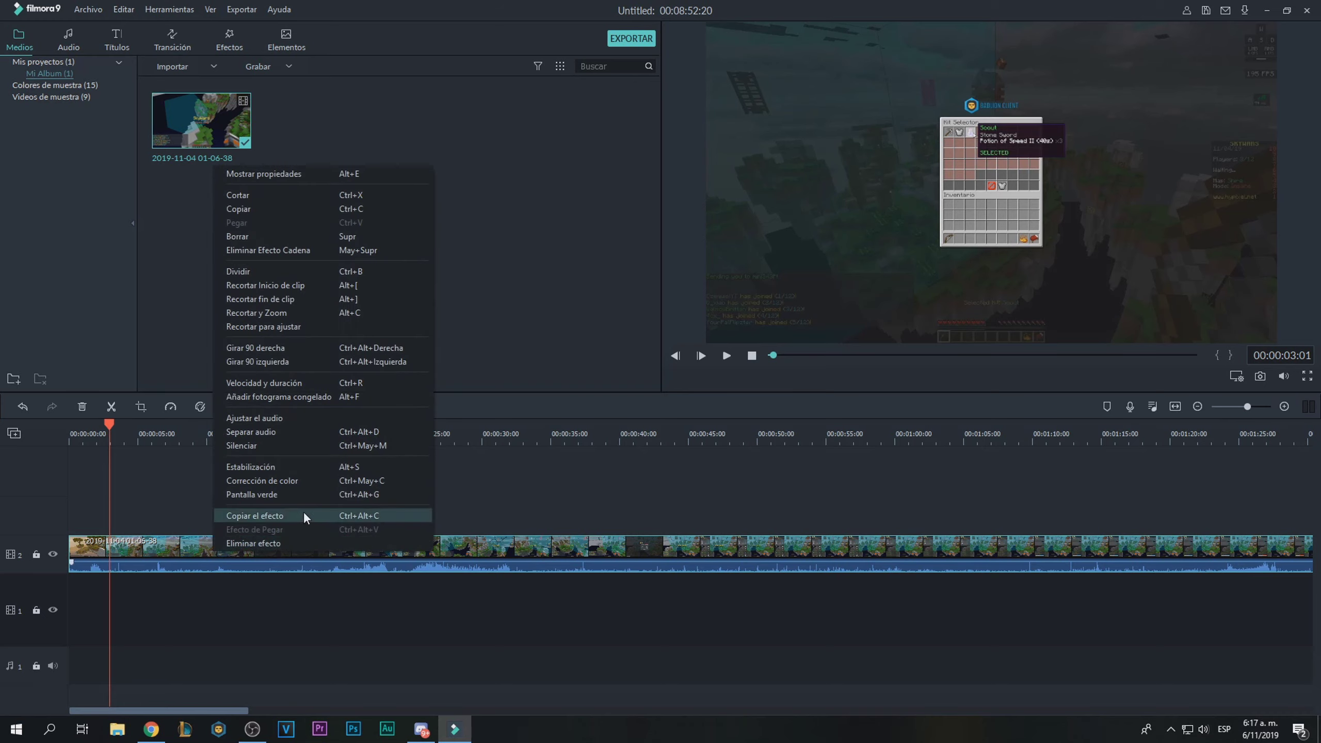
pyautogui.click(319, 432)
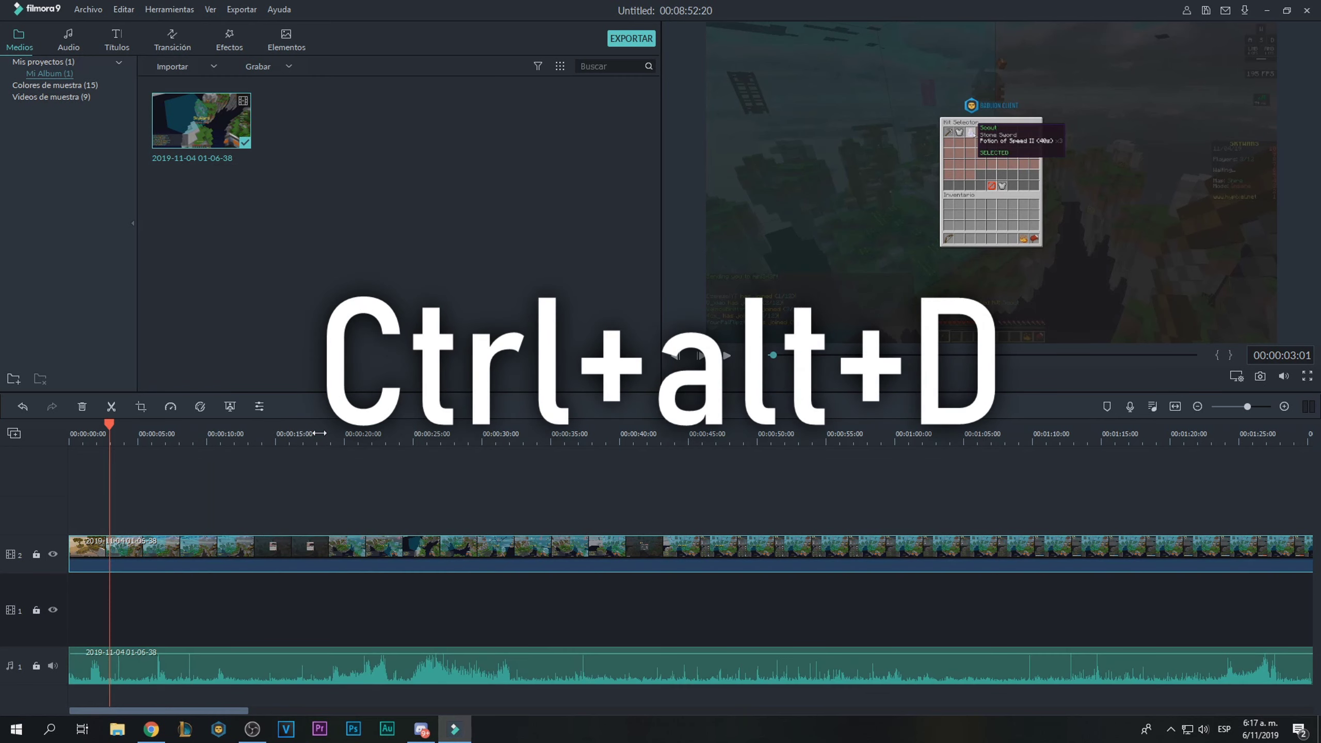
pyautogui.click(318, 677)
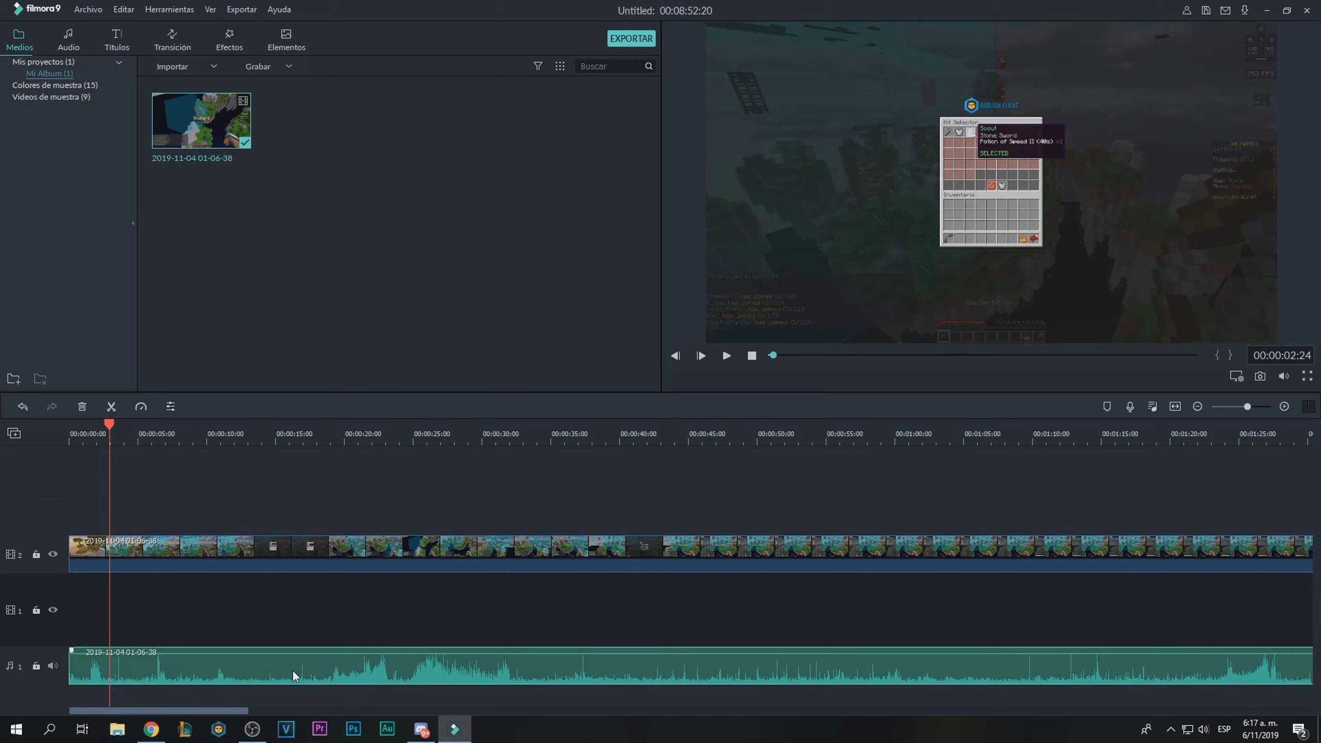
# Delete the detached gameplay audio from audio track 1.
pyautogui.press('Delete')
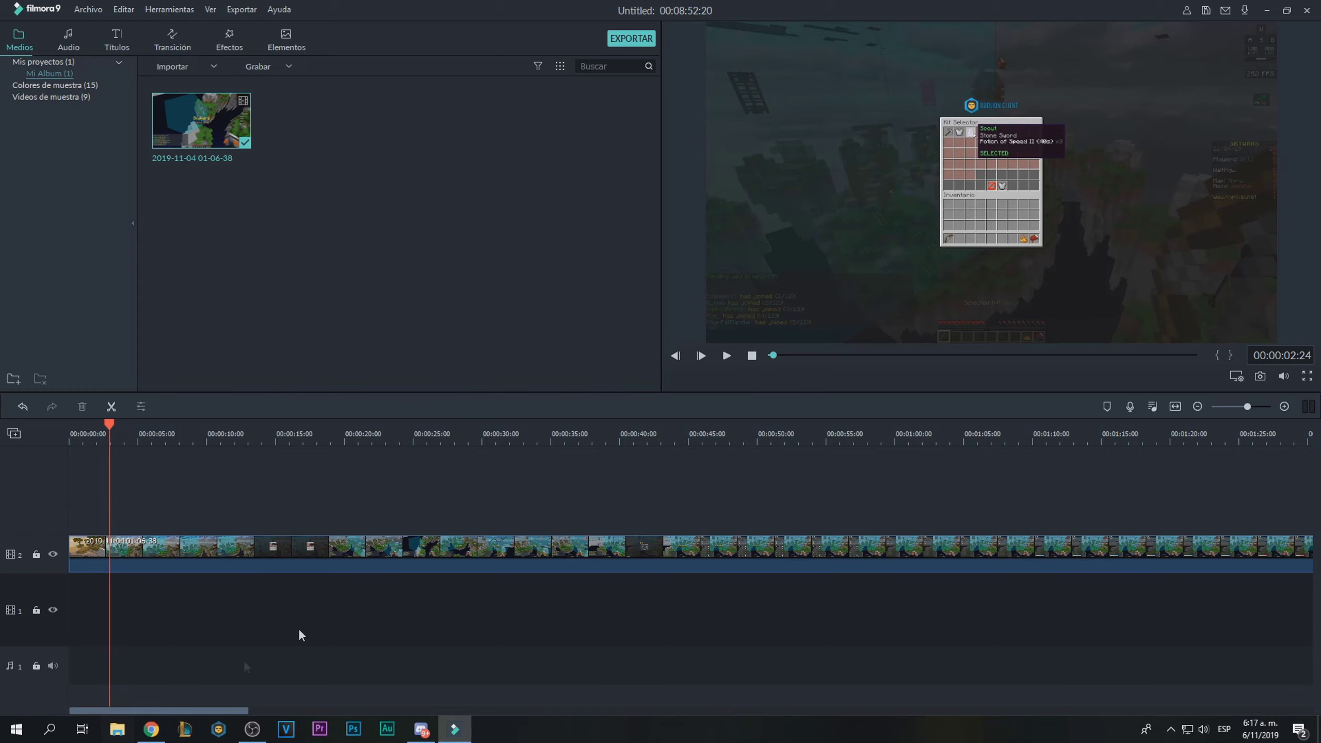
# Switch to File Explorer and open the Musica folder on drive D inside 01 VIDEOS PARA YOUTUBE, Archivos para crear videos.
pyautogui.press('super+e')
pyautogui.click(200, 353)
pyautogui.click(566, 342)
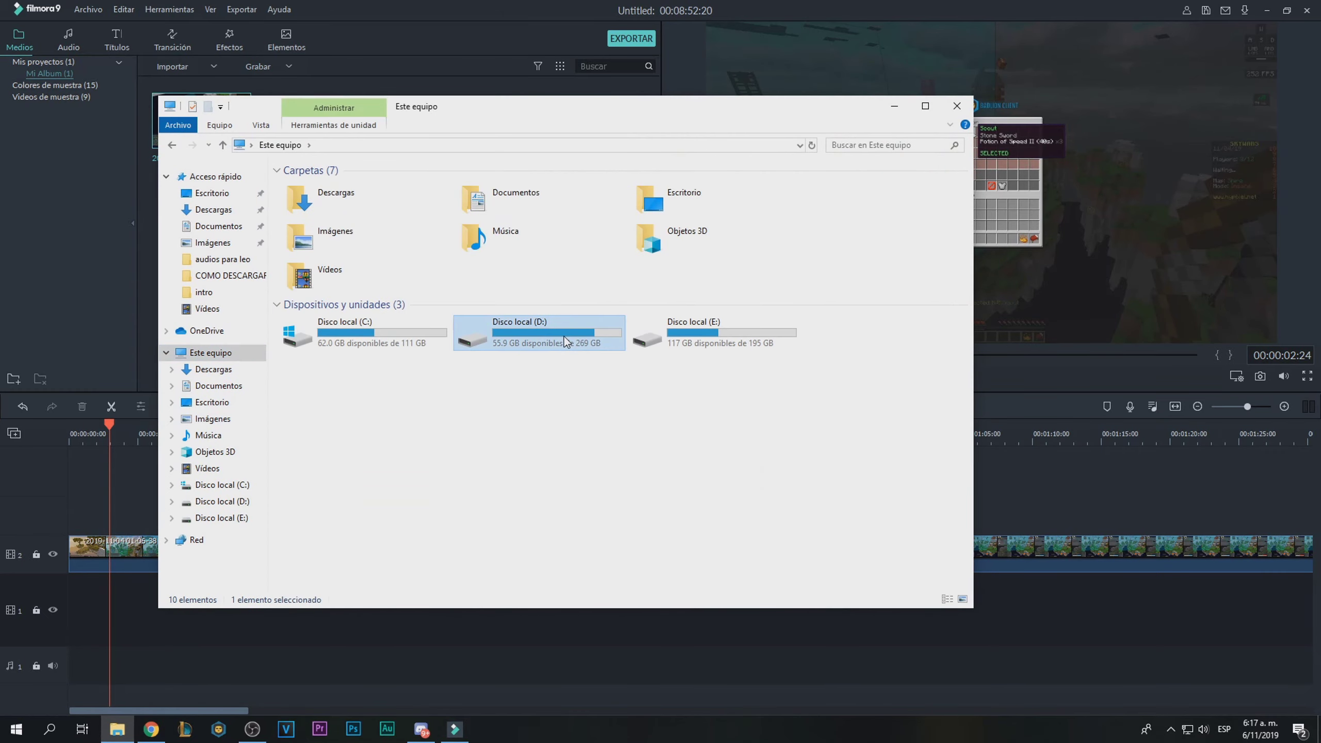
pyautogui.doubleClick(566, 343)
pyautogui.doubleClick(333, 186)
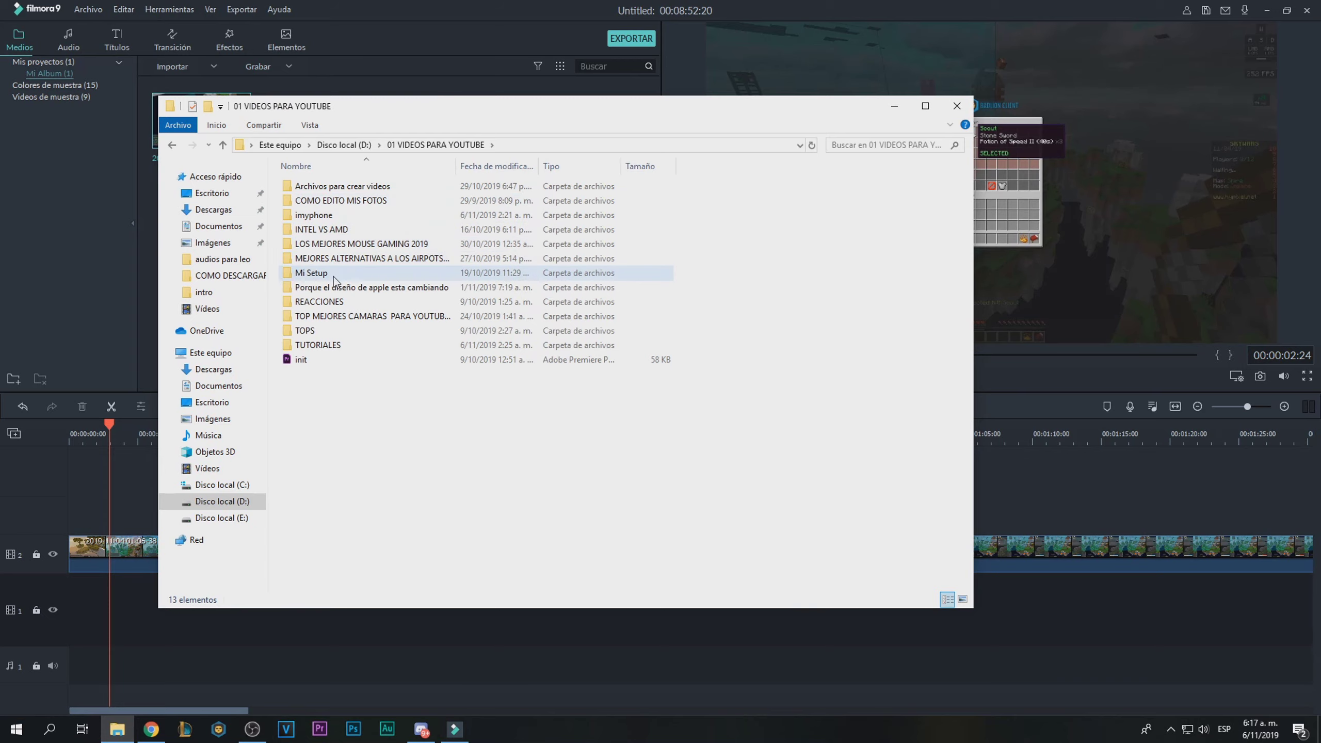
pyautogui.doubleClick(365, 186)
pyautogui.doubleClick(361, 200)
# Import the Calm Music song from the Musica folder into the project's media library.
pyautogui.moveTo(401, 106); pyautogui.dragTo(857, 153)
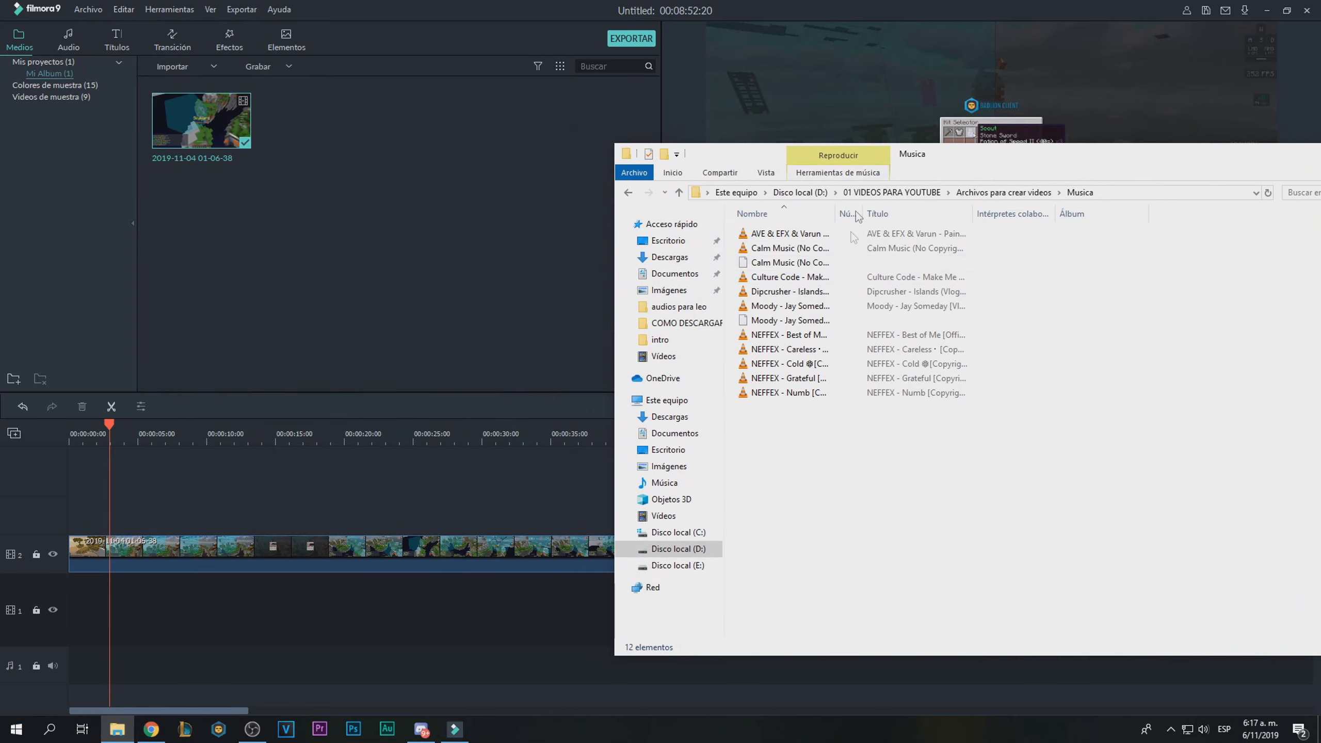
pyautogui.click(762, 278)
pyautogui.click(788, 293)
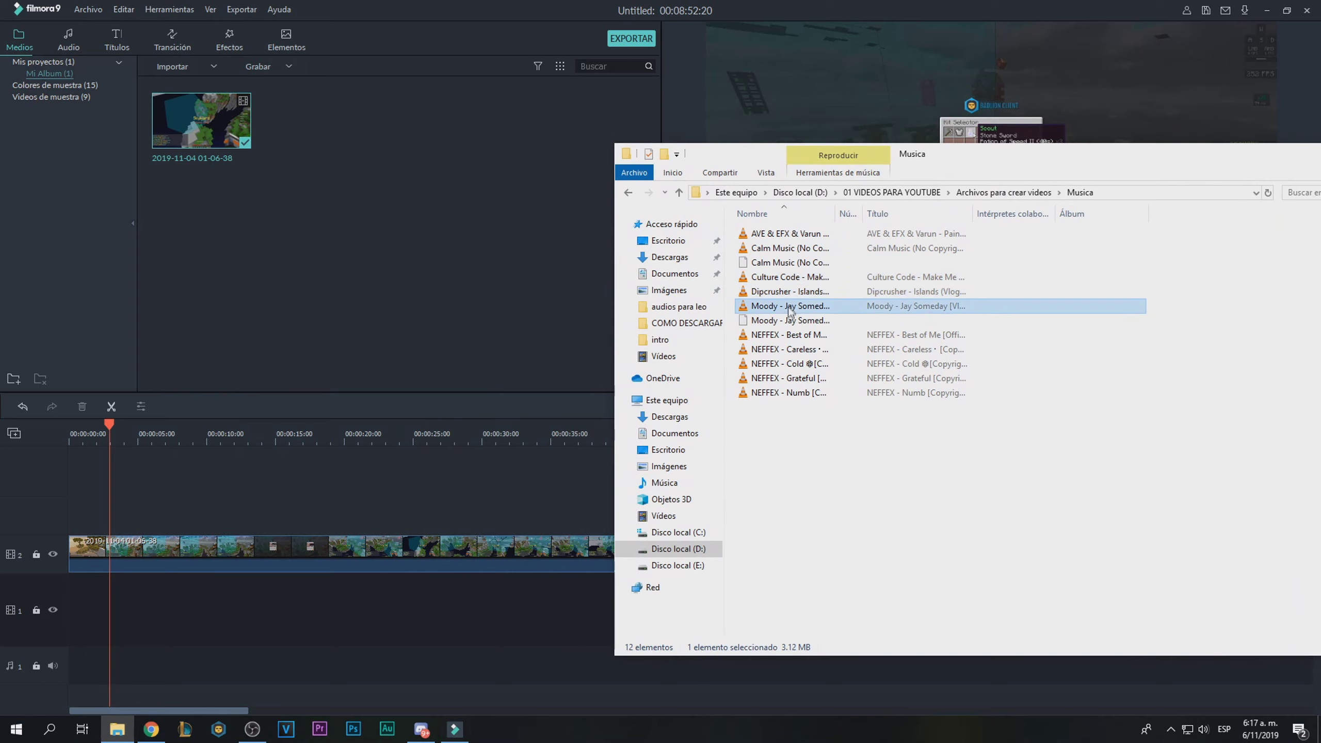
pyautogui.moveTo(790, 249); pyautogui.dragTo(367, 263)
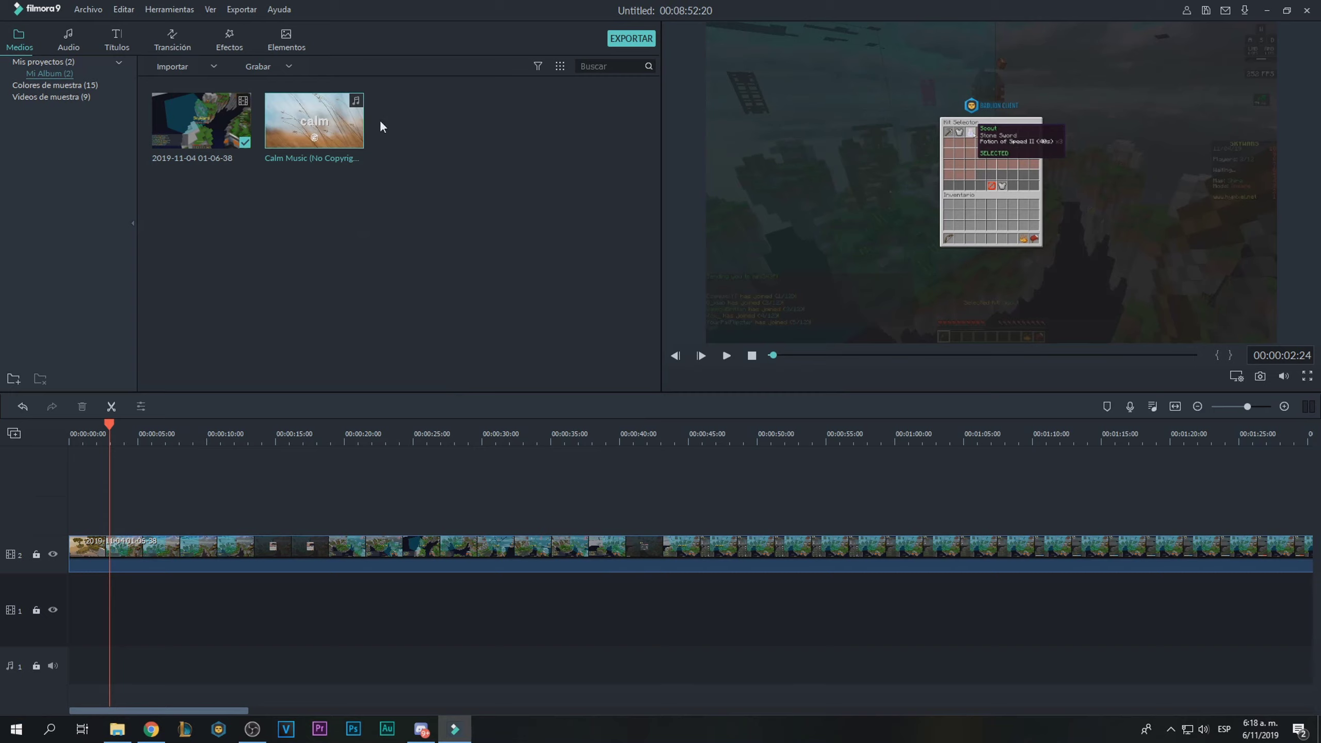
pyautogui.moveTo(248, 102)
pyautogui.moveTo(336, 104)
pyautogui.rightClick(223, 123)
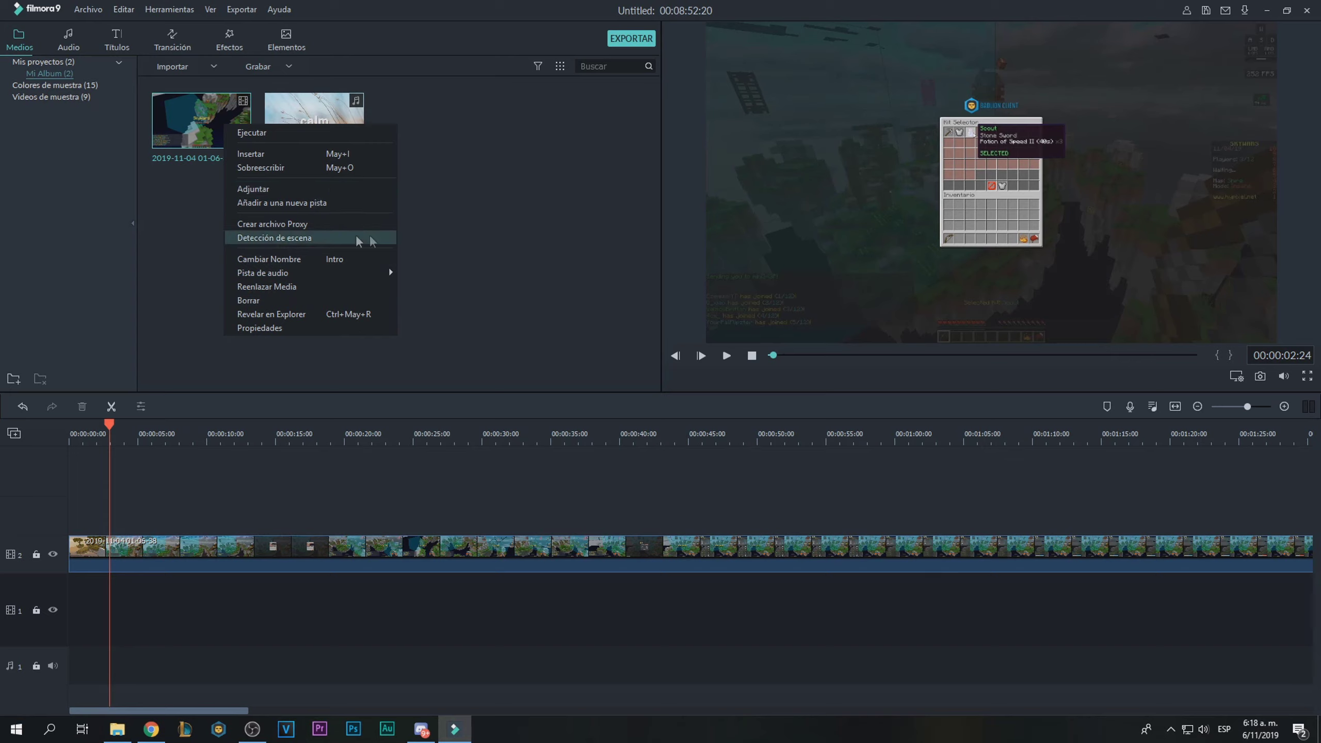
pyautogui.click(460, 244)
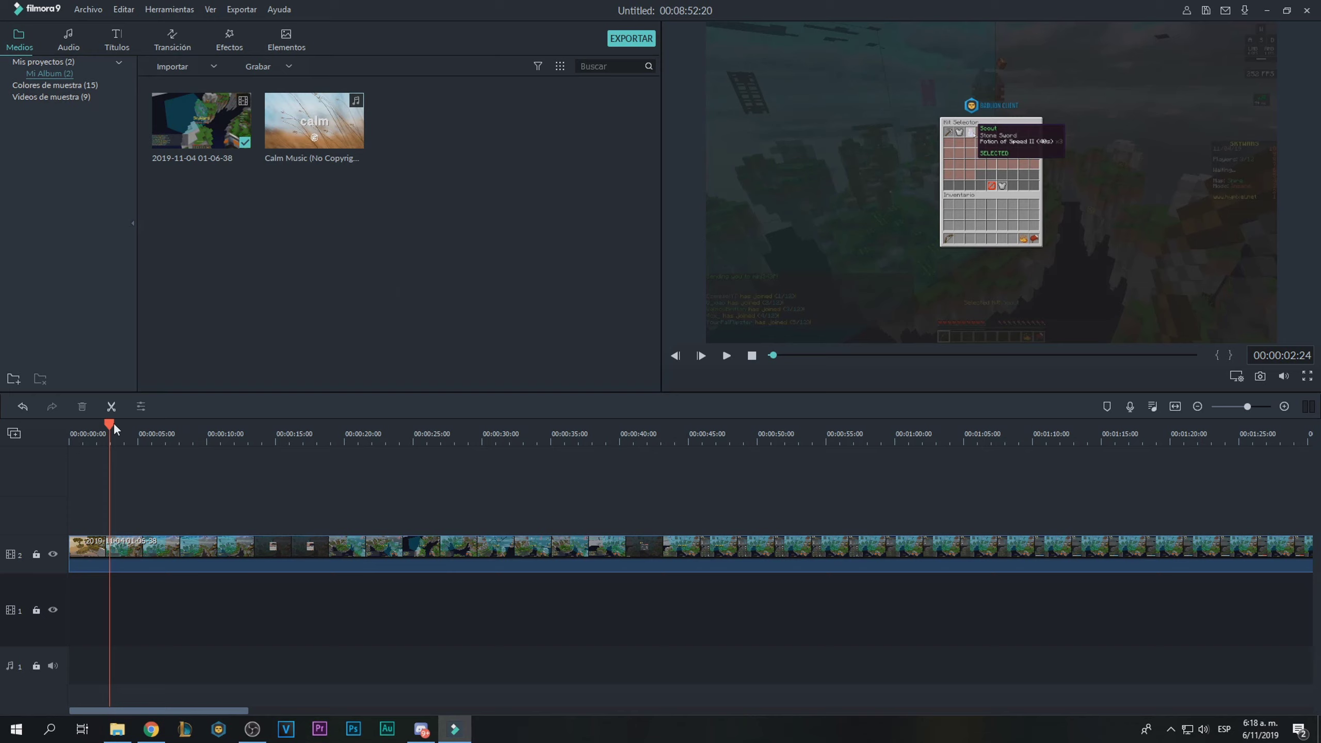
# Trim the start of the gameplay clip to 00:00:24:13 and play briefly from there.
pyautogui.moveTo(112, 424); pyautogui.dragTo(407, 430)
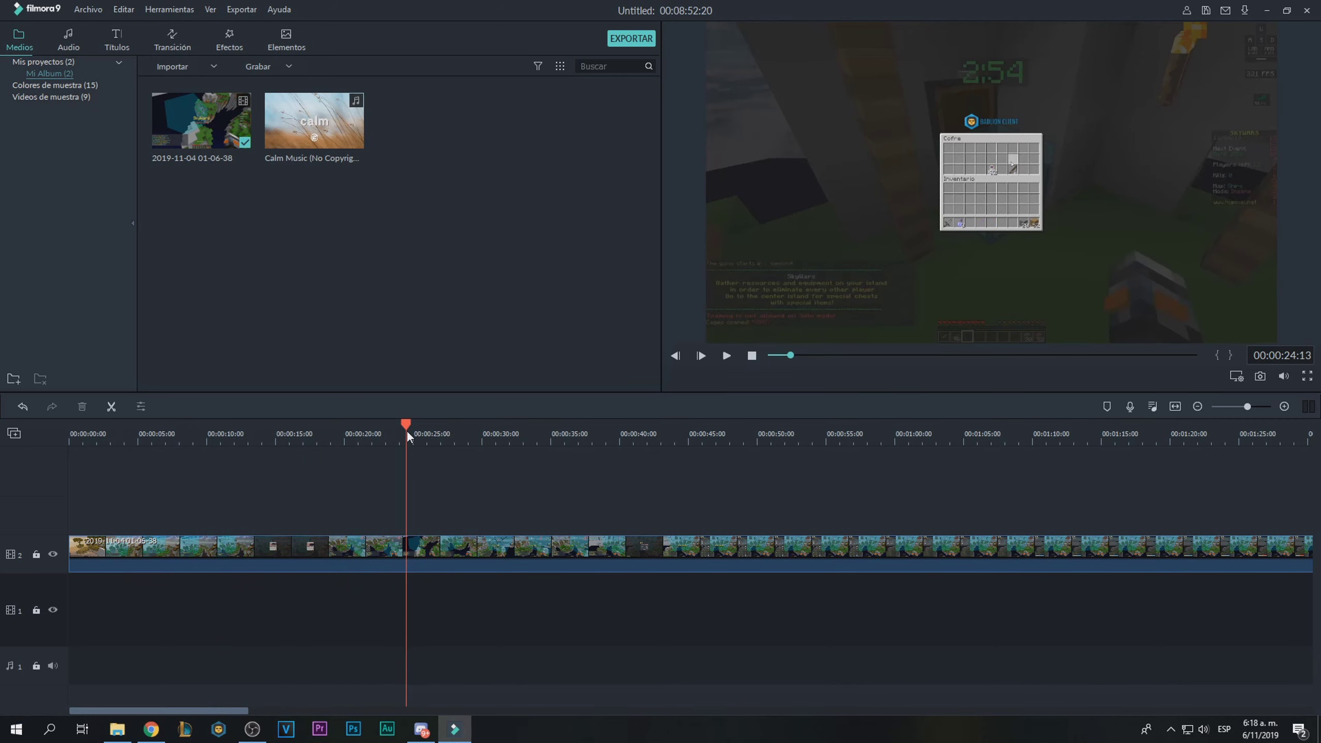
pyautogui.click(76, 548)
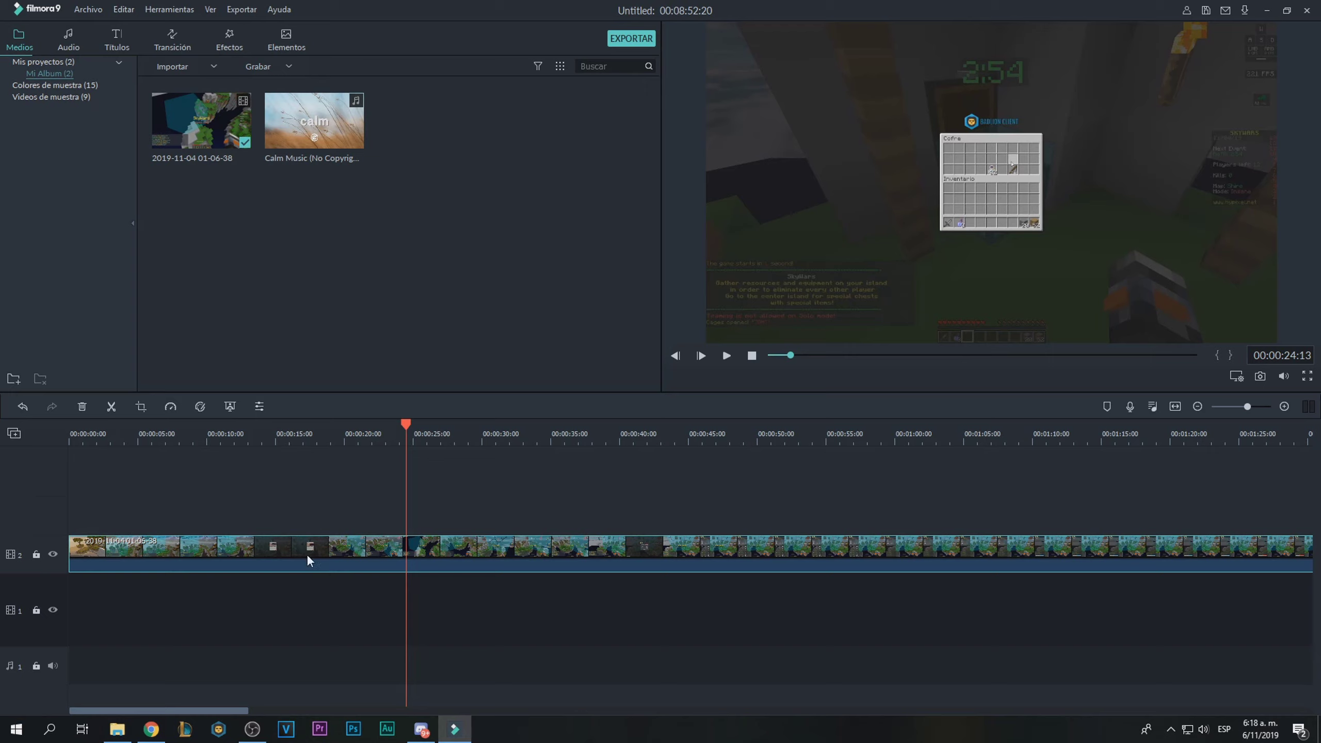
pyautogui.moveTo(77, 548)
pyautogui.mouseDown()
pyautogui.moveTo(153, 550)
pyautogui.moveTo(69, 551)
pyautogui.mouseUp()
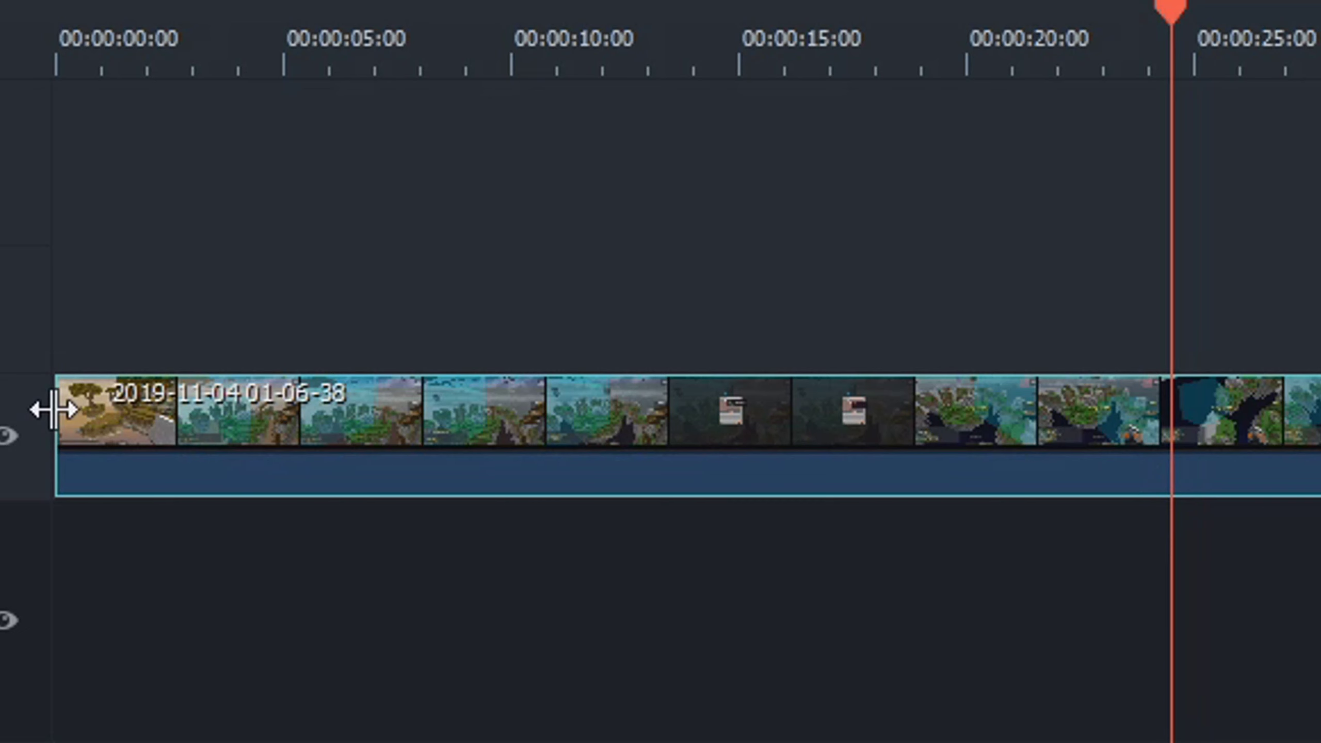
pyautogui.moveTo(67, 546); pyautogui.dragTo(70, 547)
pyautogui.moveTo(59, 411); pyautogui.dragTo(1159, 422)
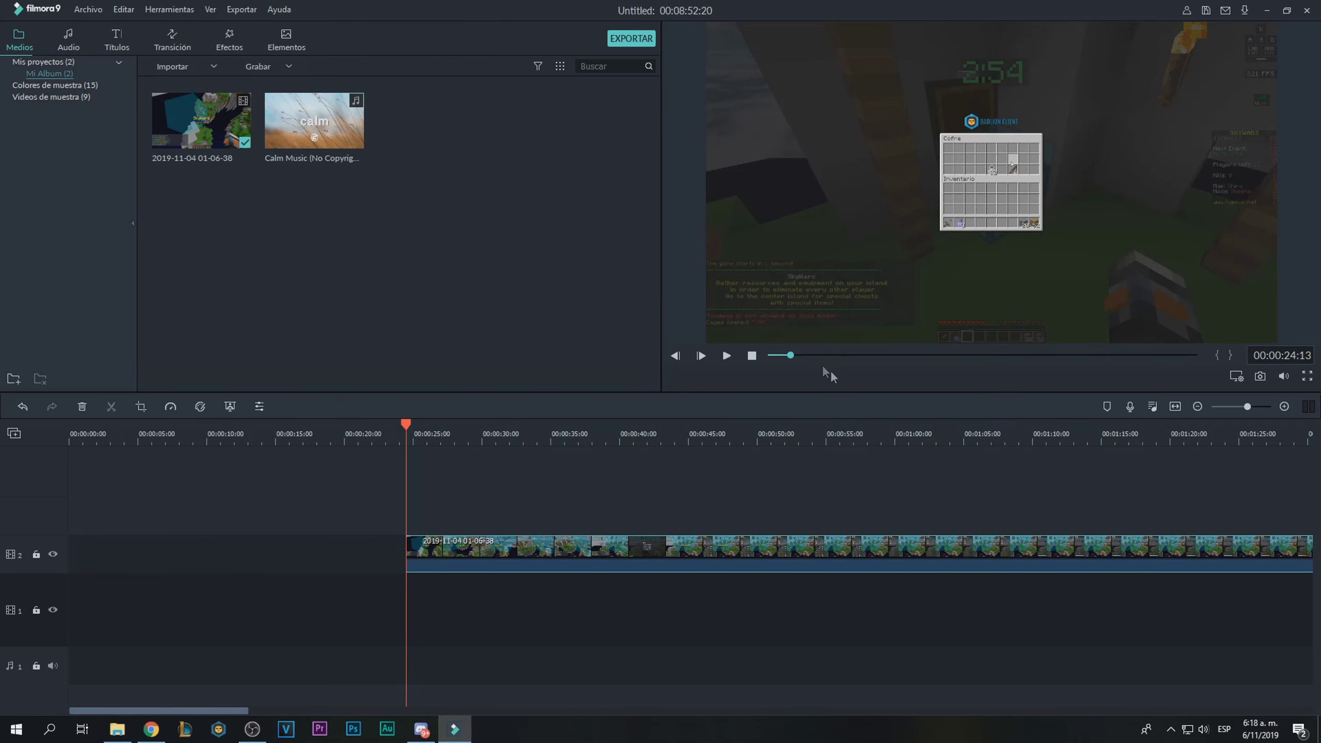
pyautogui.click(731, 357)
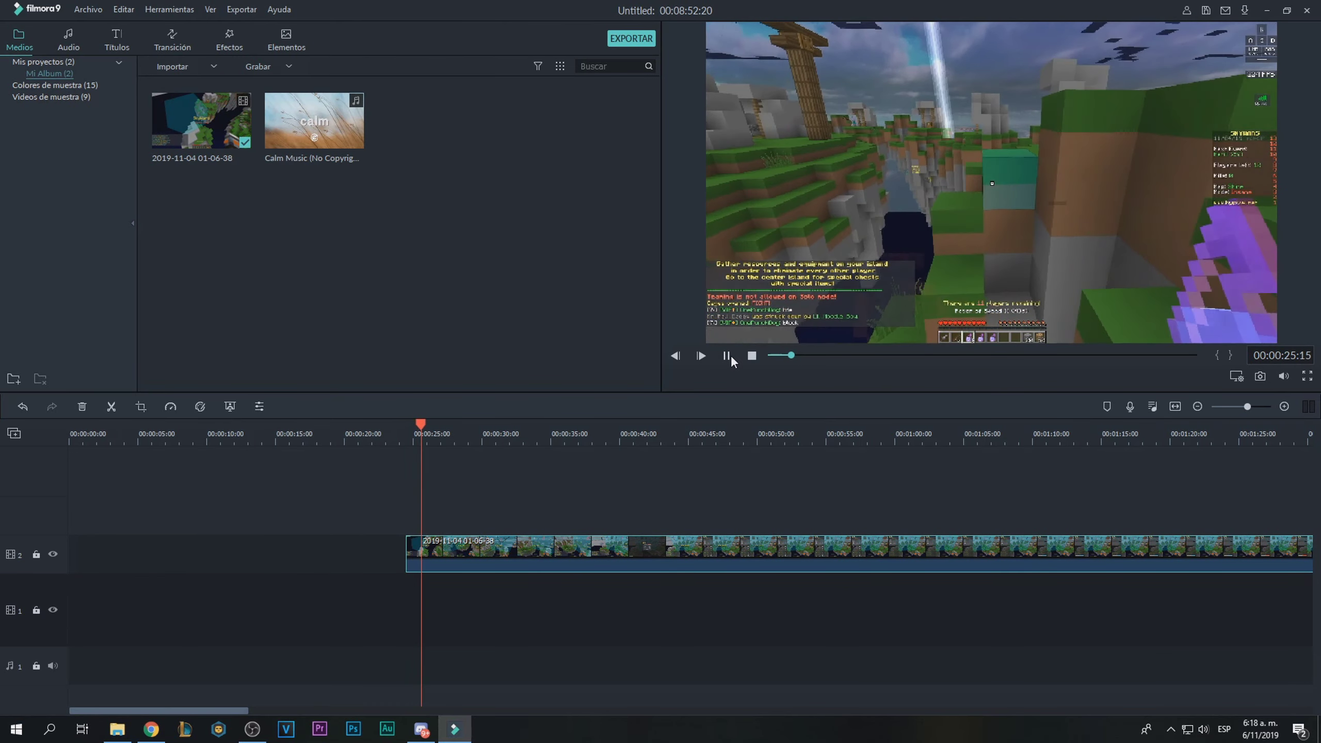
# Move the trimmed clip to the start of the timeline and play it from the beginning to 00:00:03:18.
pyautogui.moveTo(442, 546); pyautogui.dragTo(108, 554)
pyautogui.click(73, 432)
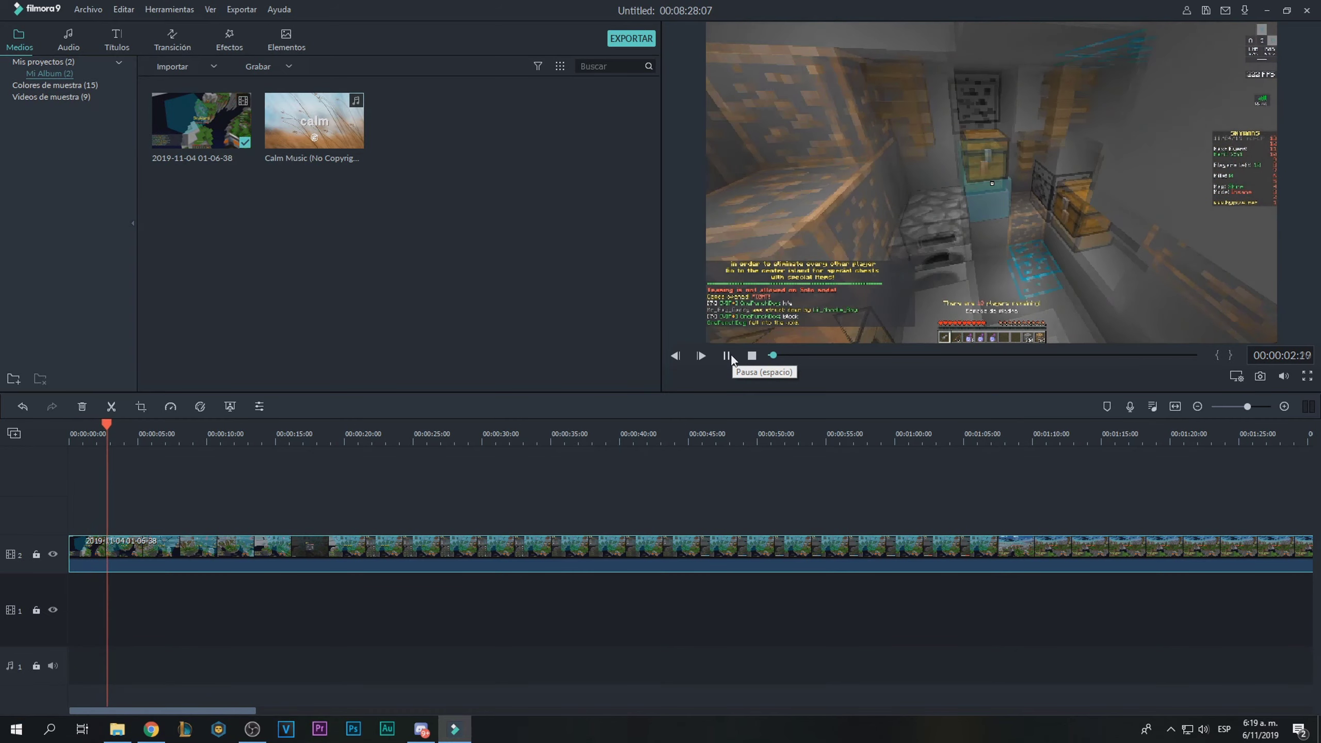
pyautogui.click(727, 355)
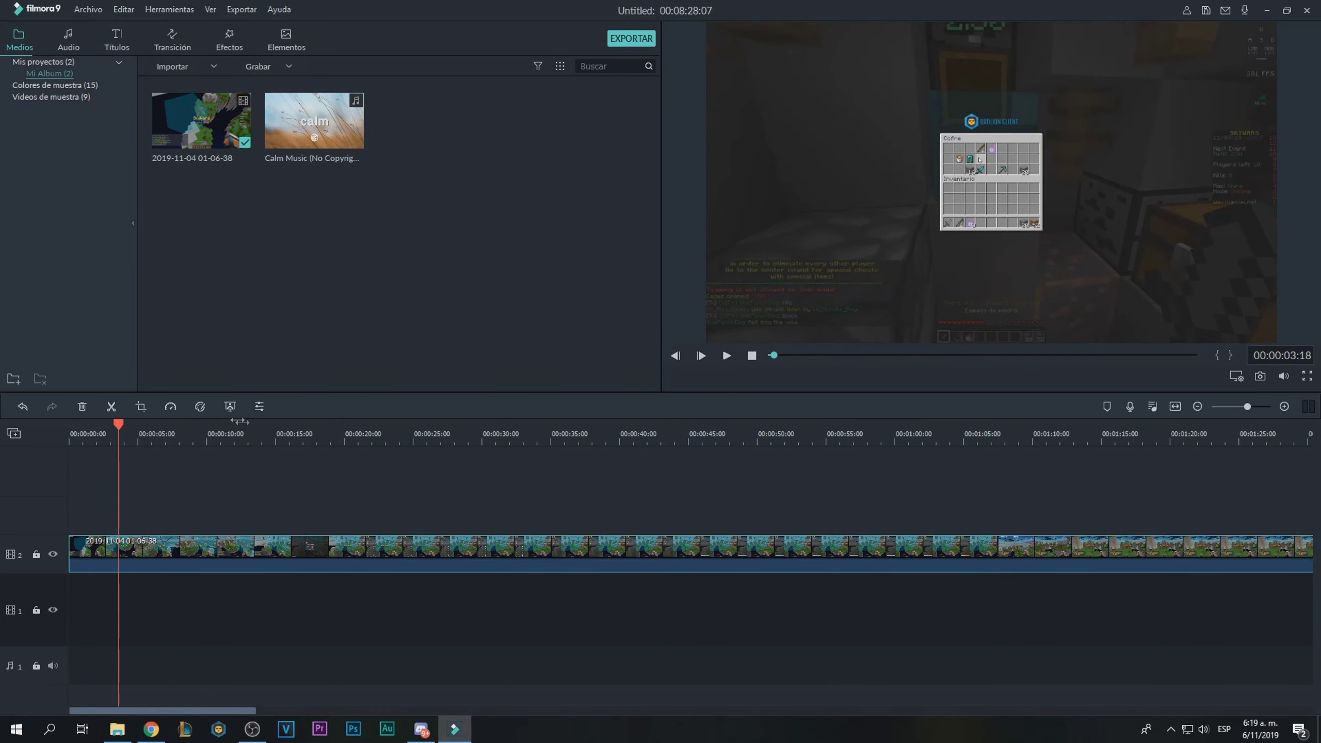
# Split the clip at 00:00:03:18, then shorten the second part from its beginning so it starts at about 00:00:12:00 on the timeline.
pyautogui.click(112, 407)
pyautogui.moveTo(120, 426); pyautogui.dragTo(1080, 399)
pyautogui.moveTo(119, 553); pyautogui.dragTo(261, 559)
pyautogui.click(226, 436)
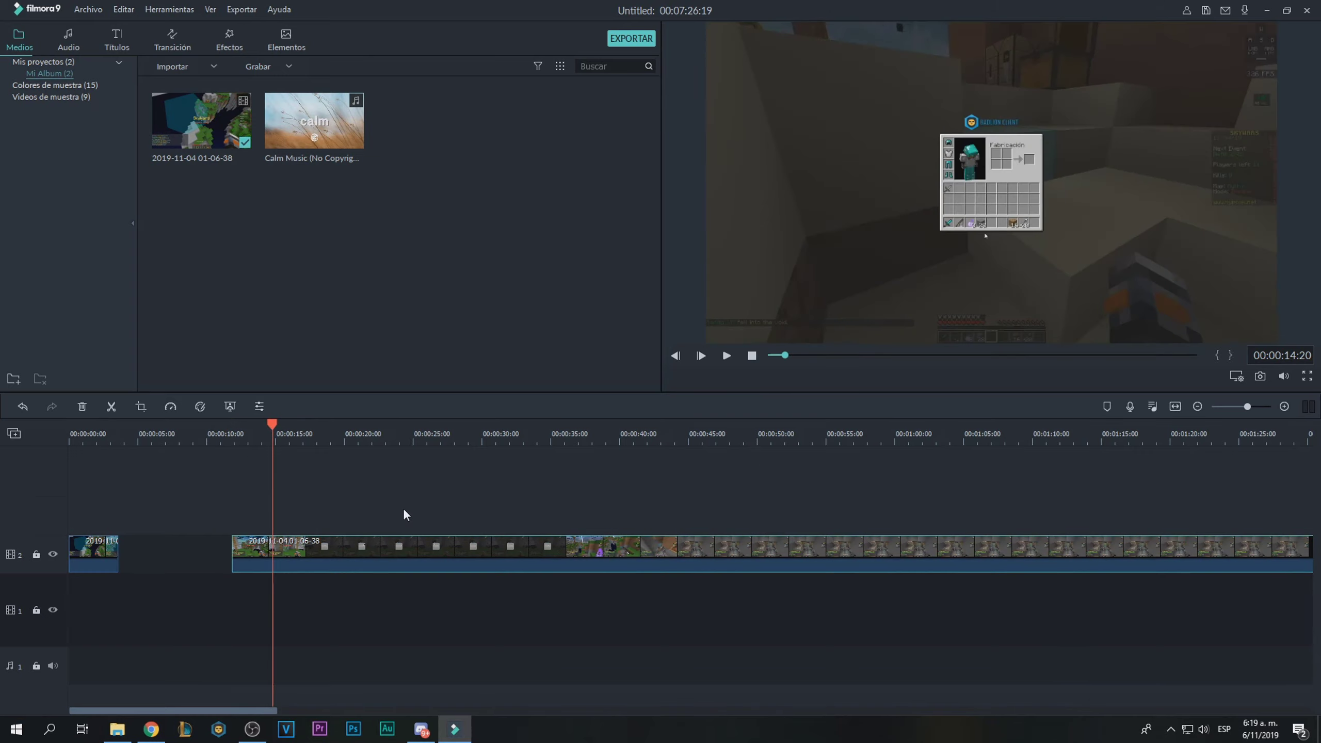
# Examine the two clip parts and the gap between them at different timeline zoom levels, including the whole project fitted to view.
pyautogui.scroll(3, 380, 437)
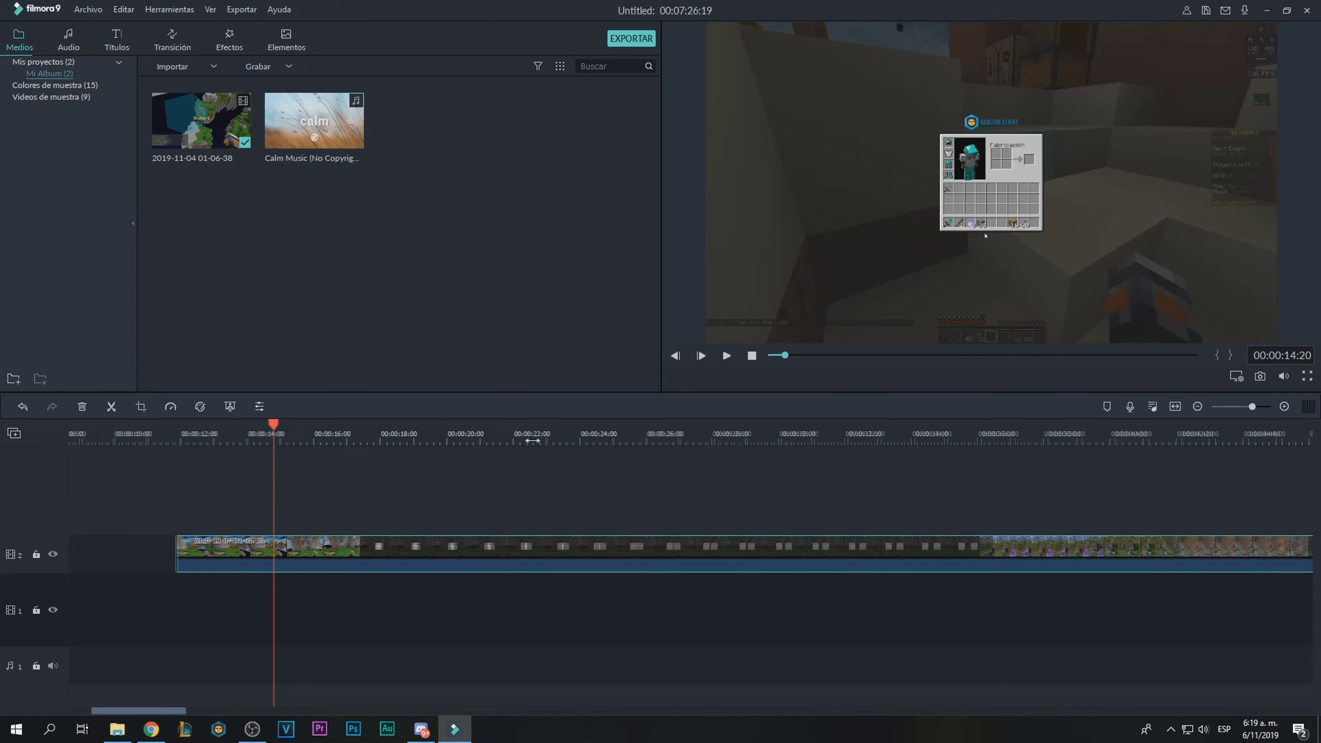
pyautogui.scroll(-2, 379, 440)
pyautogui.moveTo(255, 427)
pyautogui.mouseDown()
pyautogui.moveTo(243, 426)
pyautogui.moveTo(256, 426)
pyautogui.mouseUp()
pyautogui.scroll(3, 576, 431)
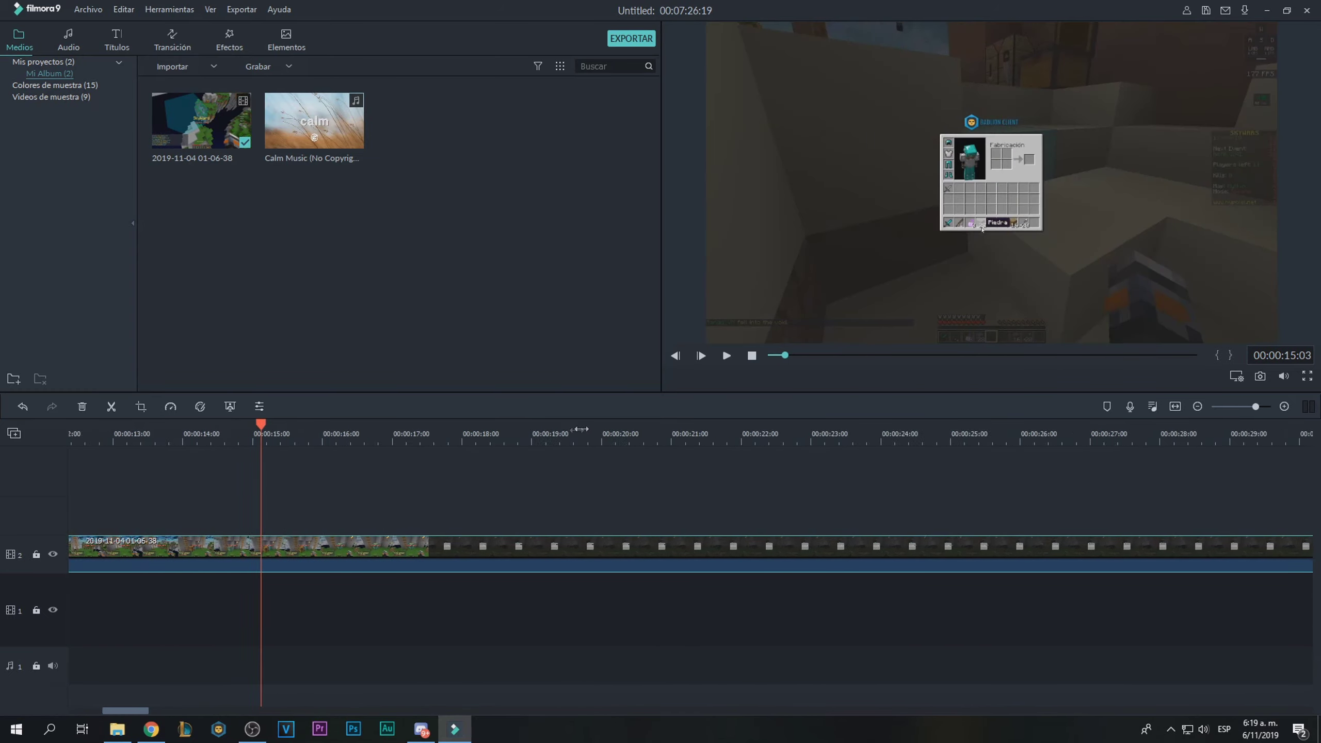
pyautogui.scroll(-3, 577, 432)
pyautogui.moveTo(142, 547); pyautogui.dragTo(244, 541)
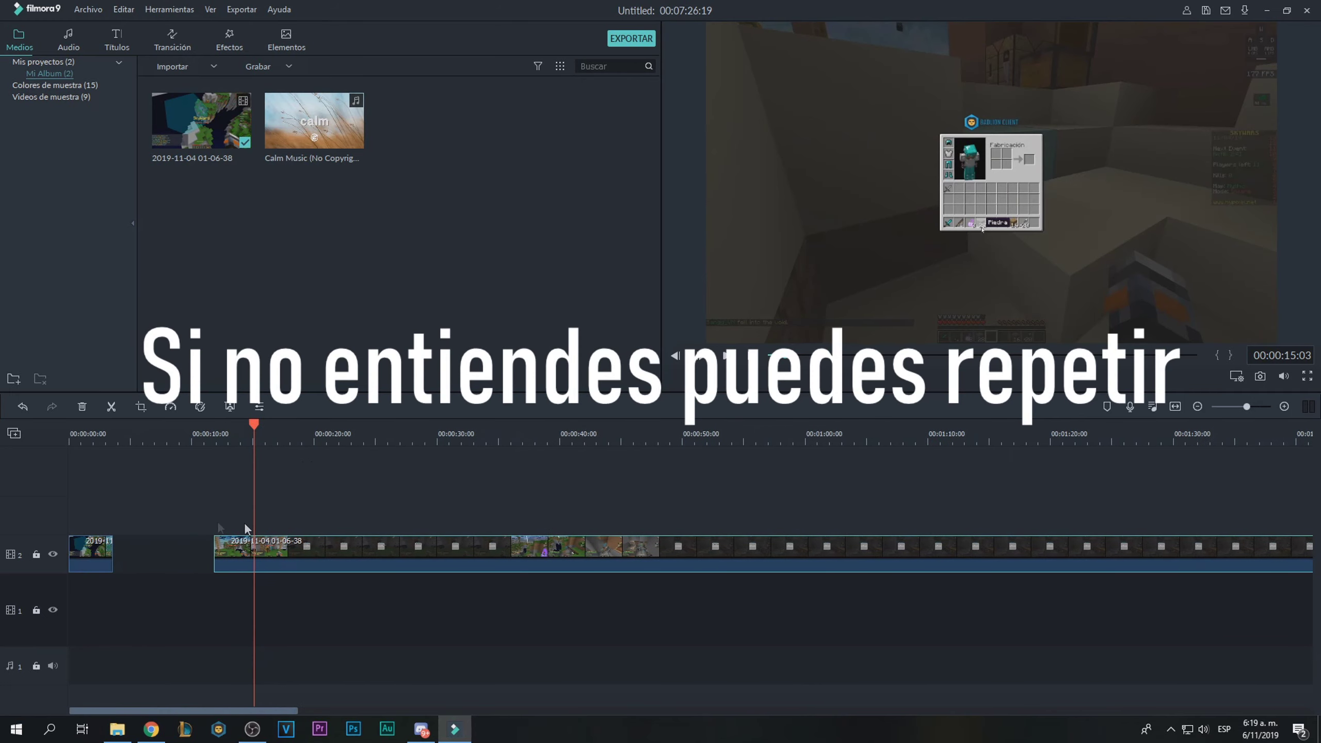
pyautogui.click(1176, 406)
pyautogui.moveTo(1238, 407); pyautogui.dragTo(1165, 424)
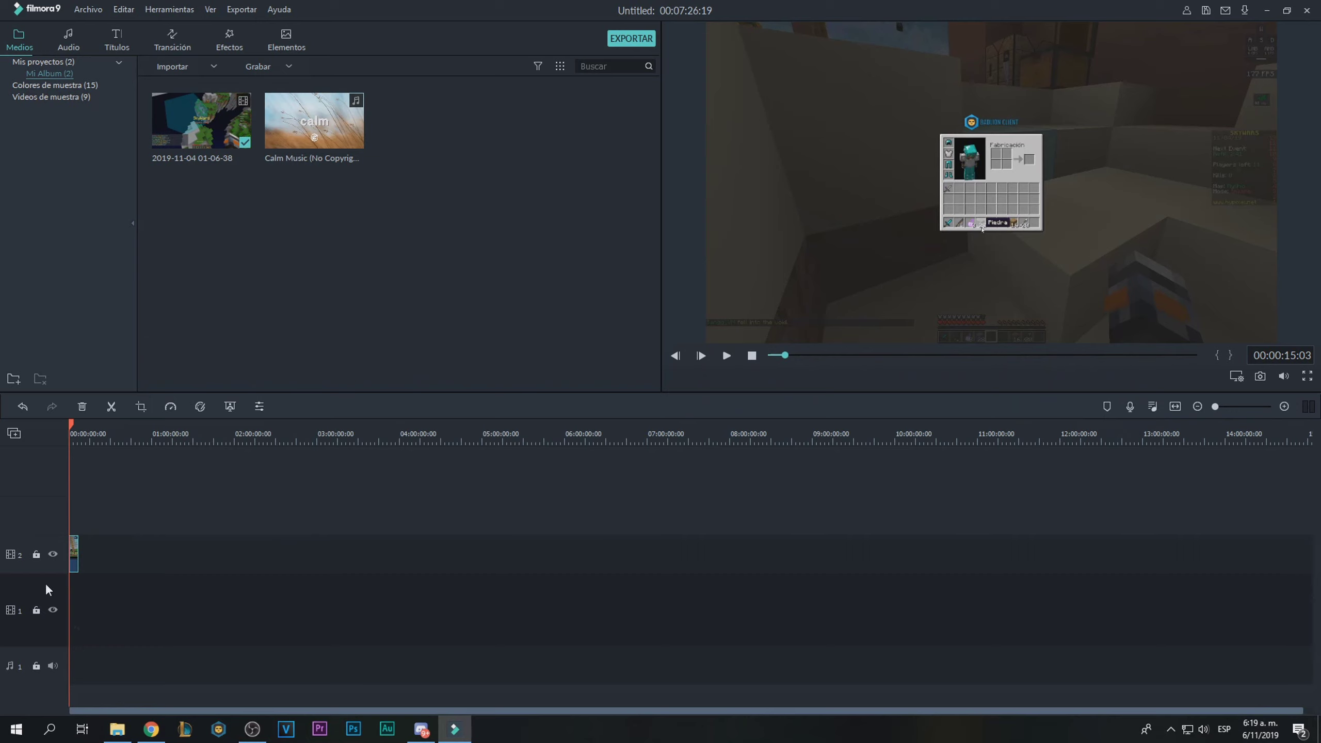
pyautogui.click(1175, 406)
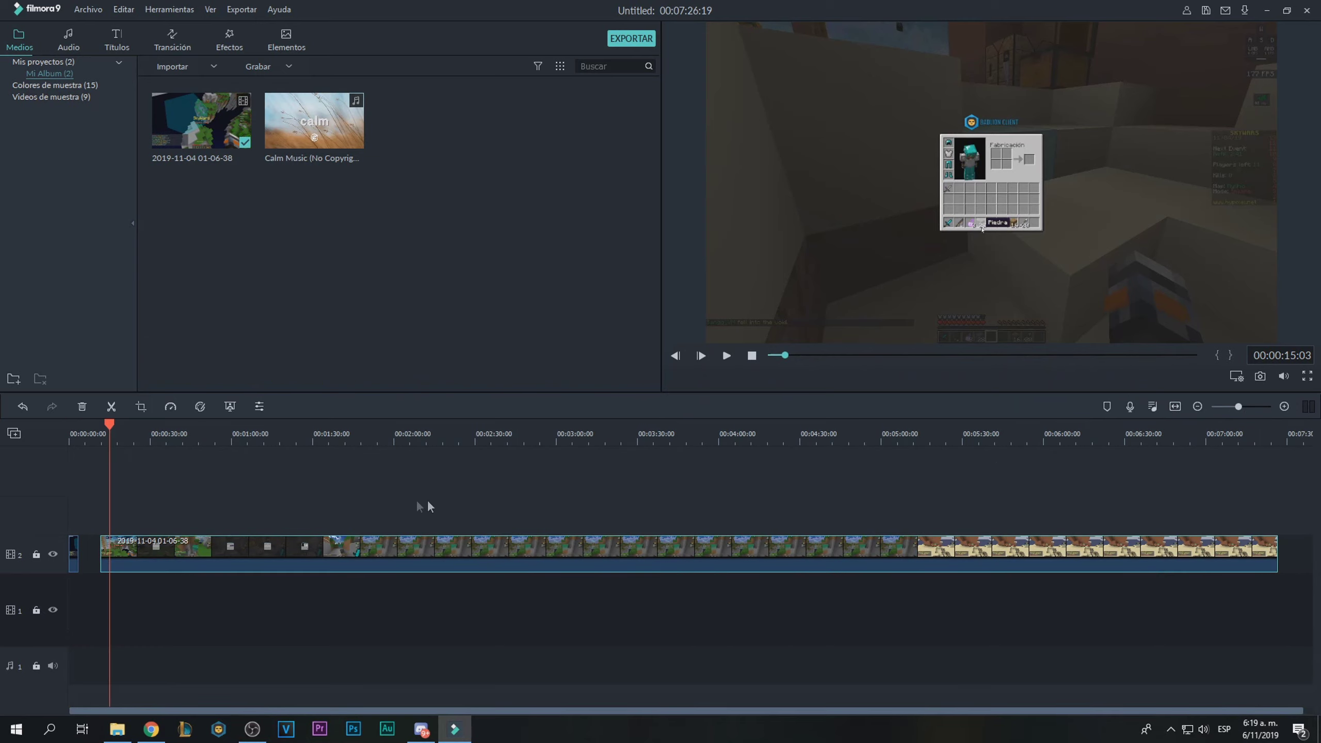
pyautogui.scroll(3, 161, 457)
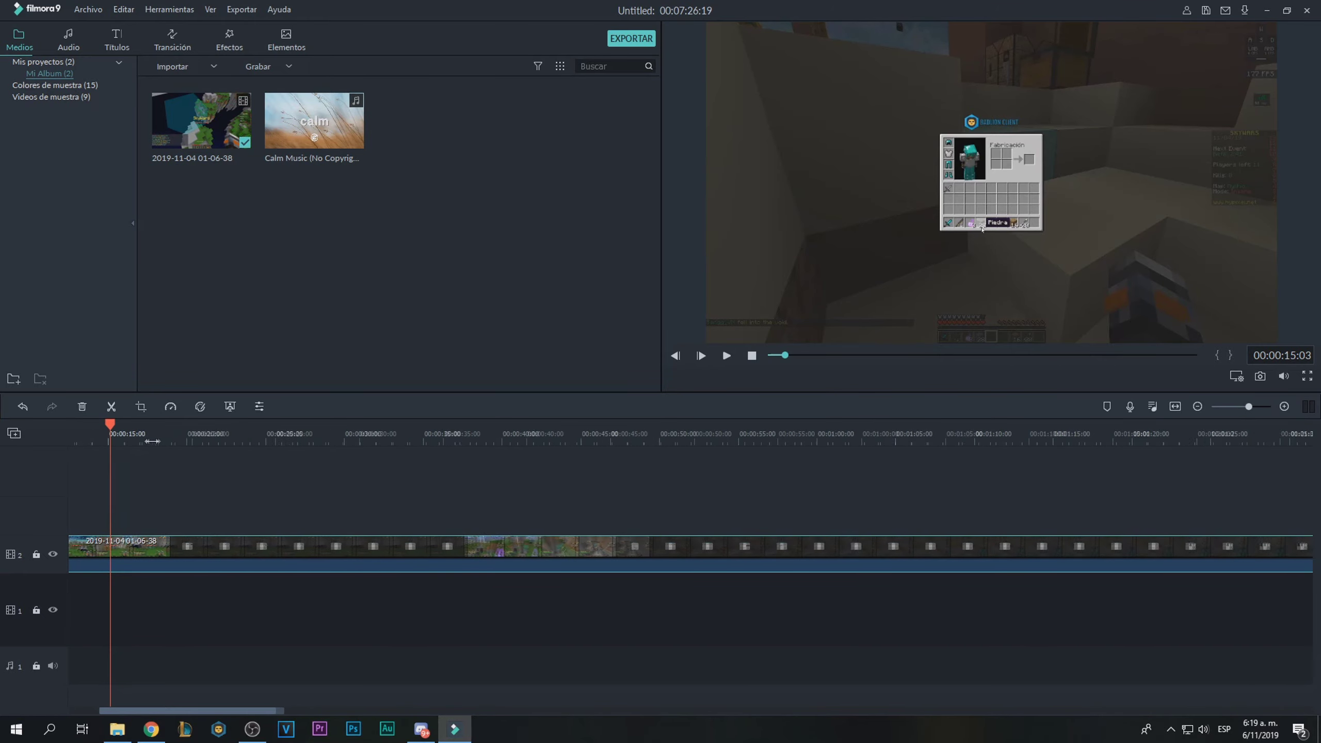
pyautogui.moveTo(168, 708); pyautogui.dragTo(134, 709)
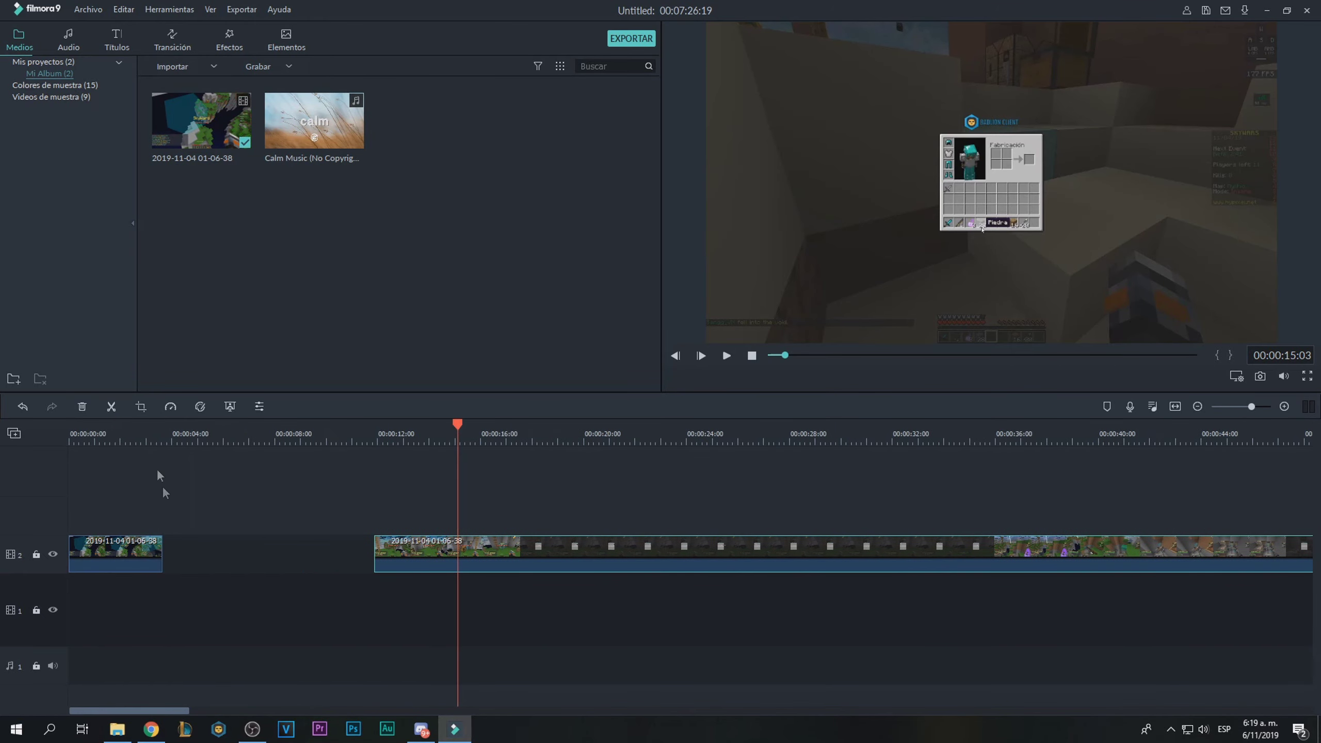
# Trim the start of the second part to 00:00:20:03 and close the gap to the first part.
pyautogui.click(94, 439)
pyautogui.moveTo(90, 425); pyautogui.dragTo(134, 425)
pyautogui.click(377, 436)
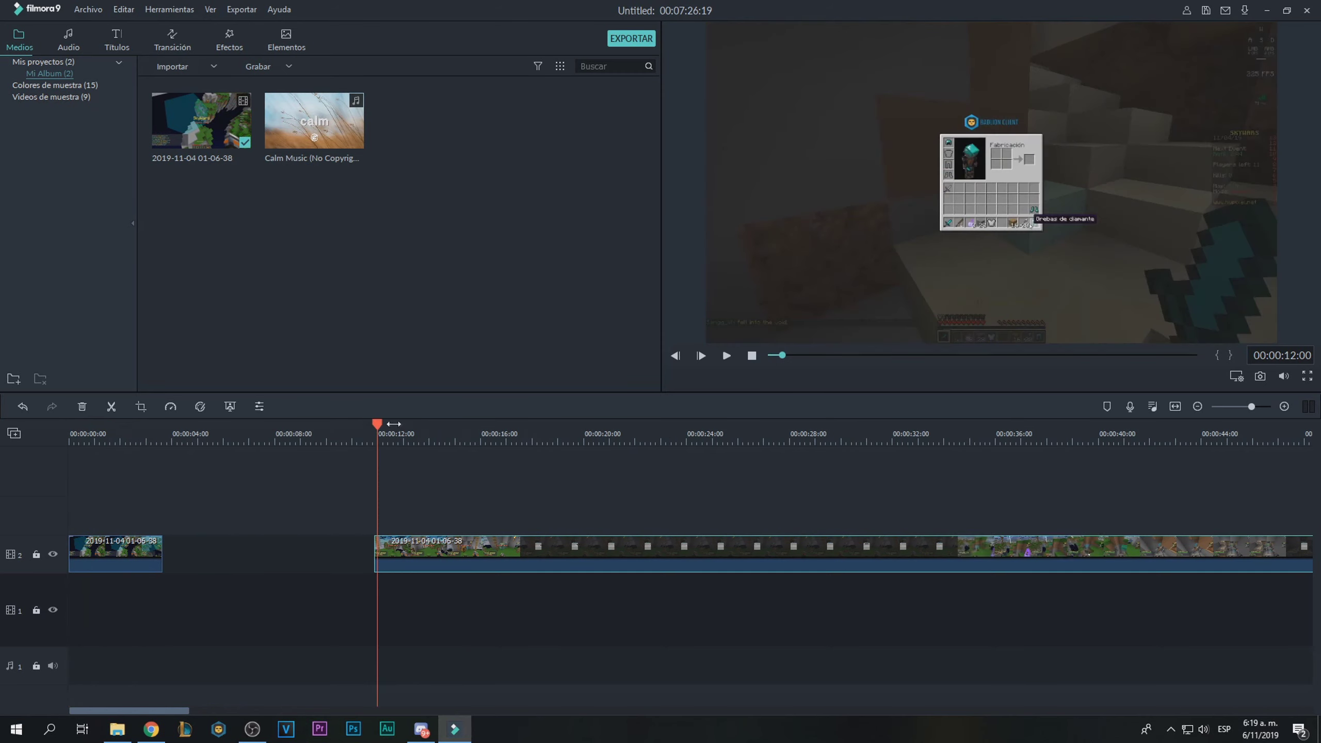
pyautogui.moveTo(378, 427); pyautogui.dragTo(588, 424)
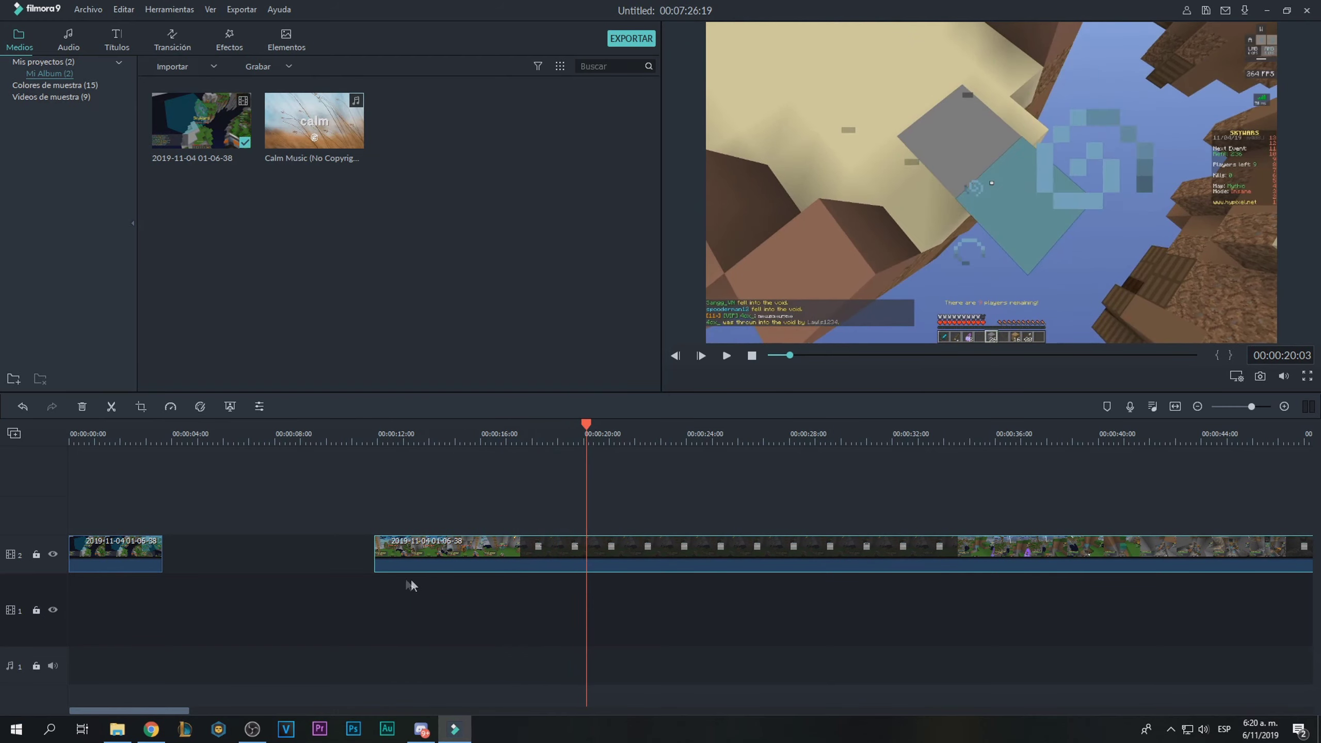
pyautogui.moveTo(374, 552); pyautogui.dragTo(215, 546)
# Play the joined parts from the start of the timeline to 00:00:05:04 to check the cut.
pyautogui.moveTo(81, 436); pyautogui.dragTo(62, 428)
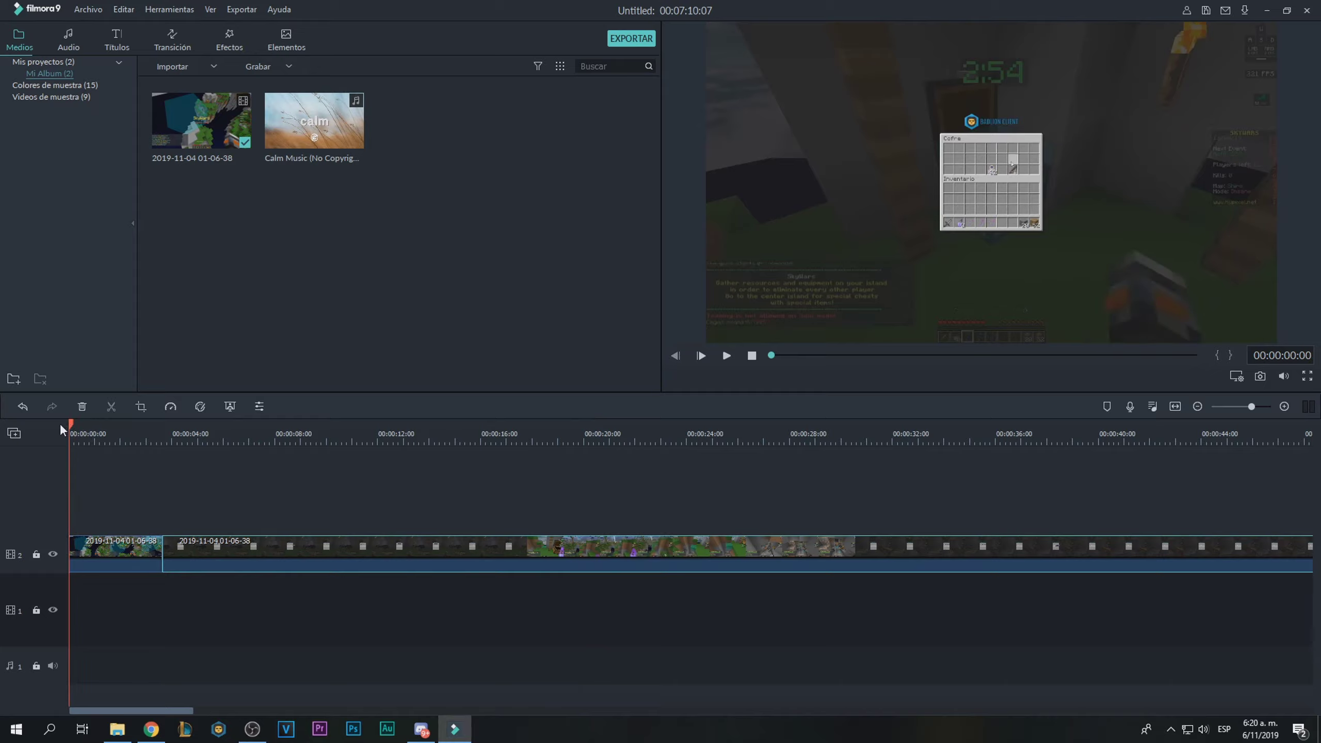
pyautogui.click(726, 356)
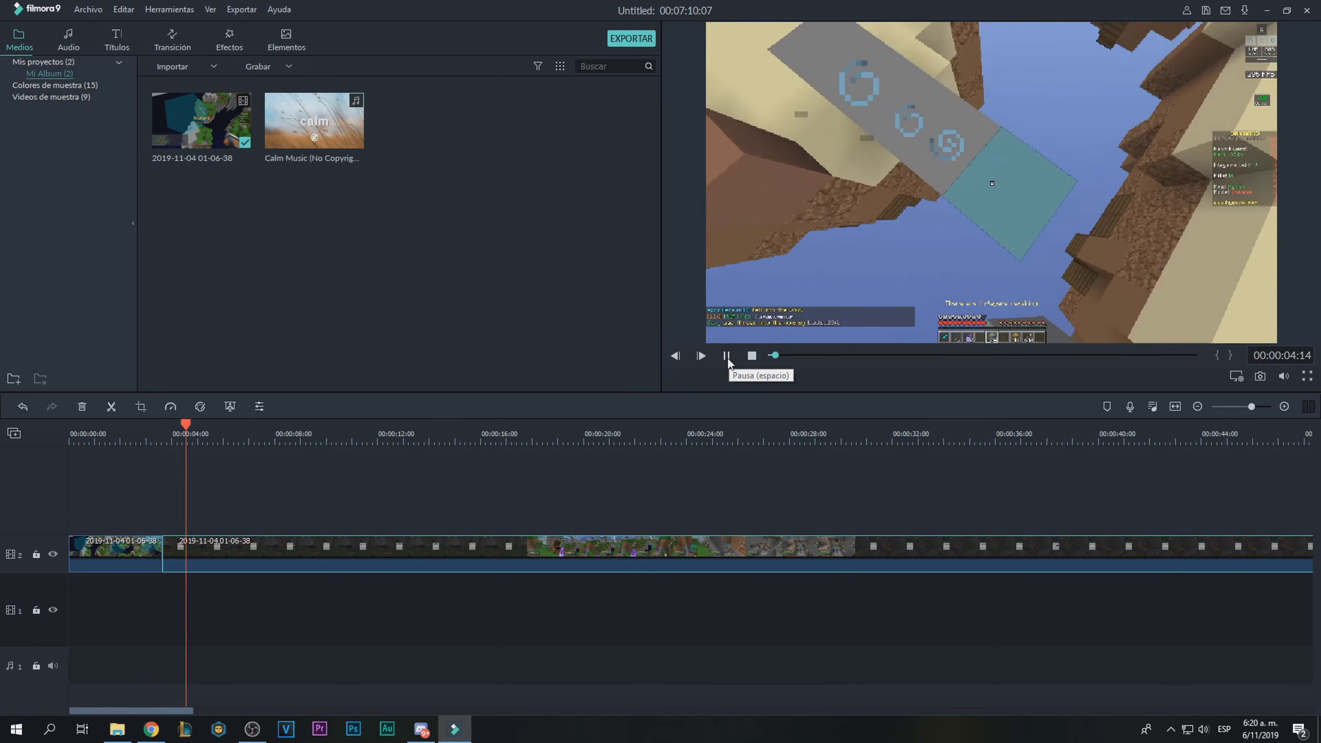
pyautogui.click(727, 357)
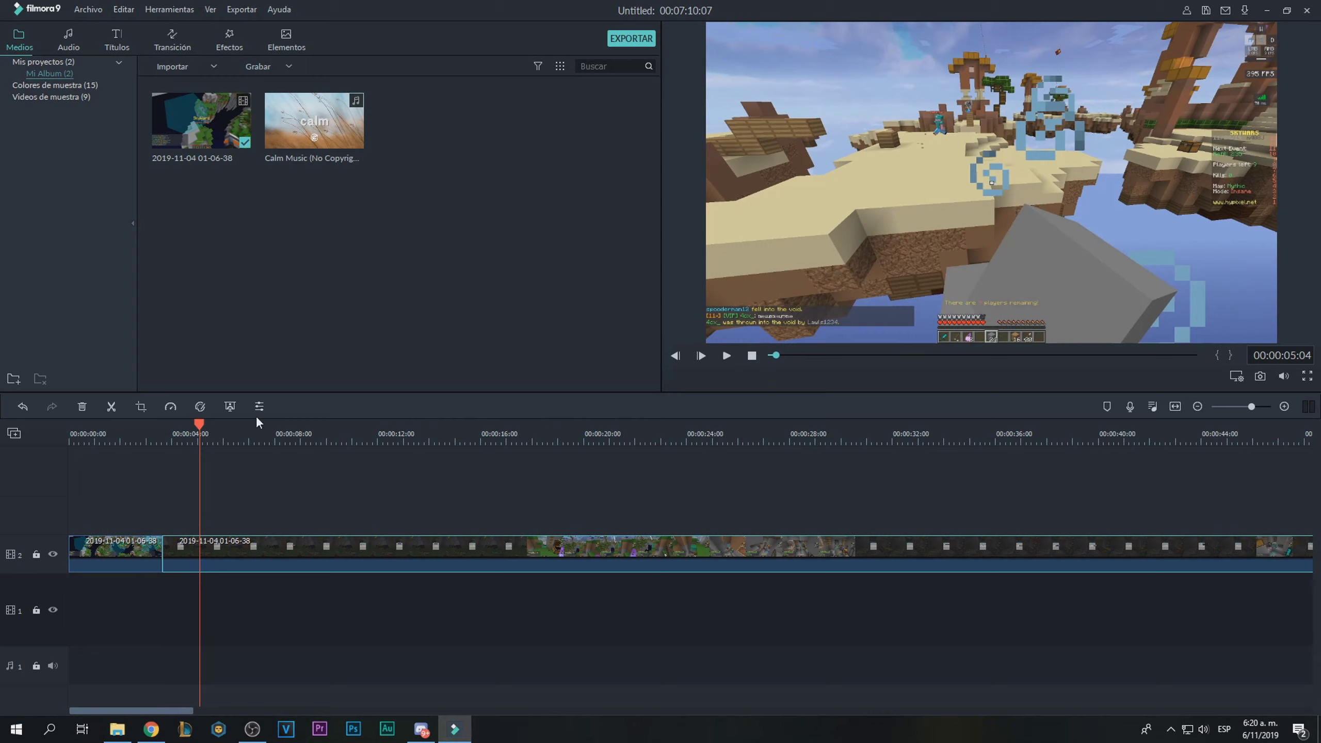
# Look over the track options for adding and removing video and audio tracks.
pyautogui.click(375, 165)
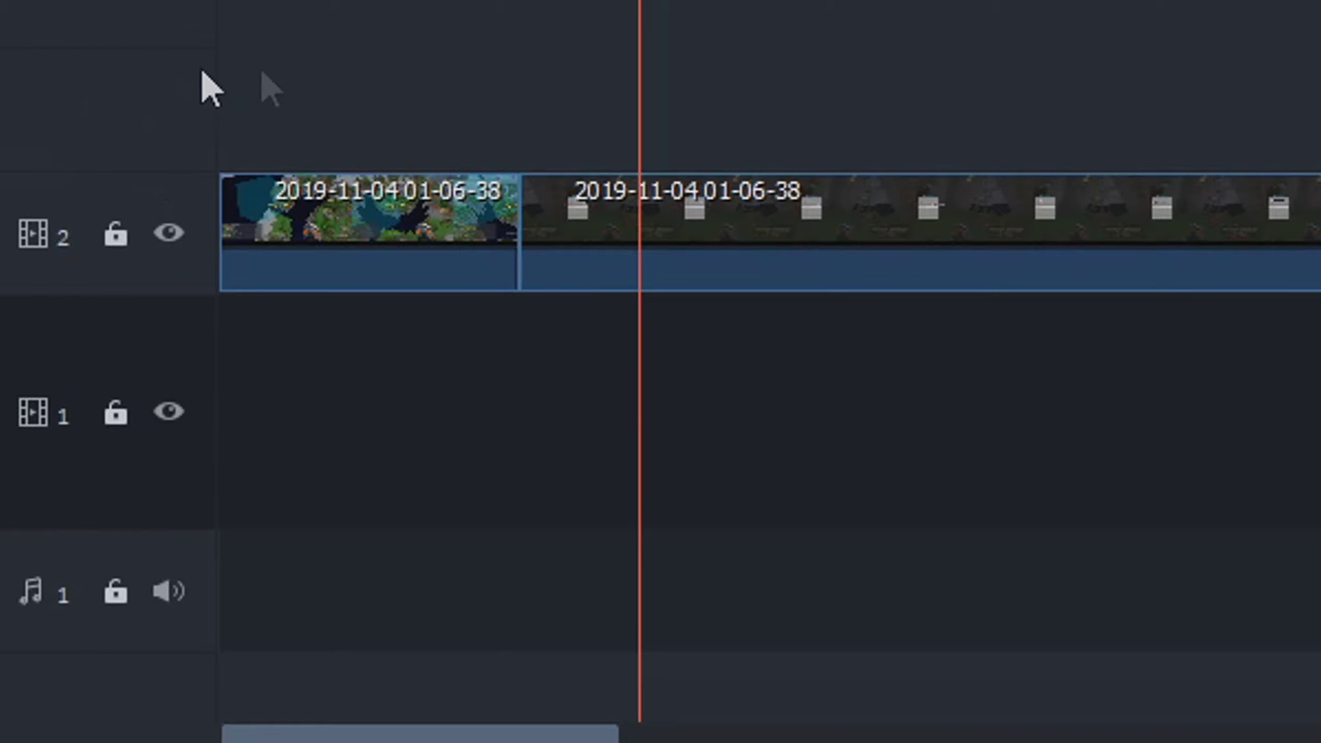
pyautogui.rightClick(101, 130)
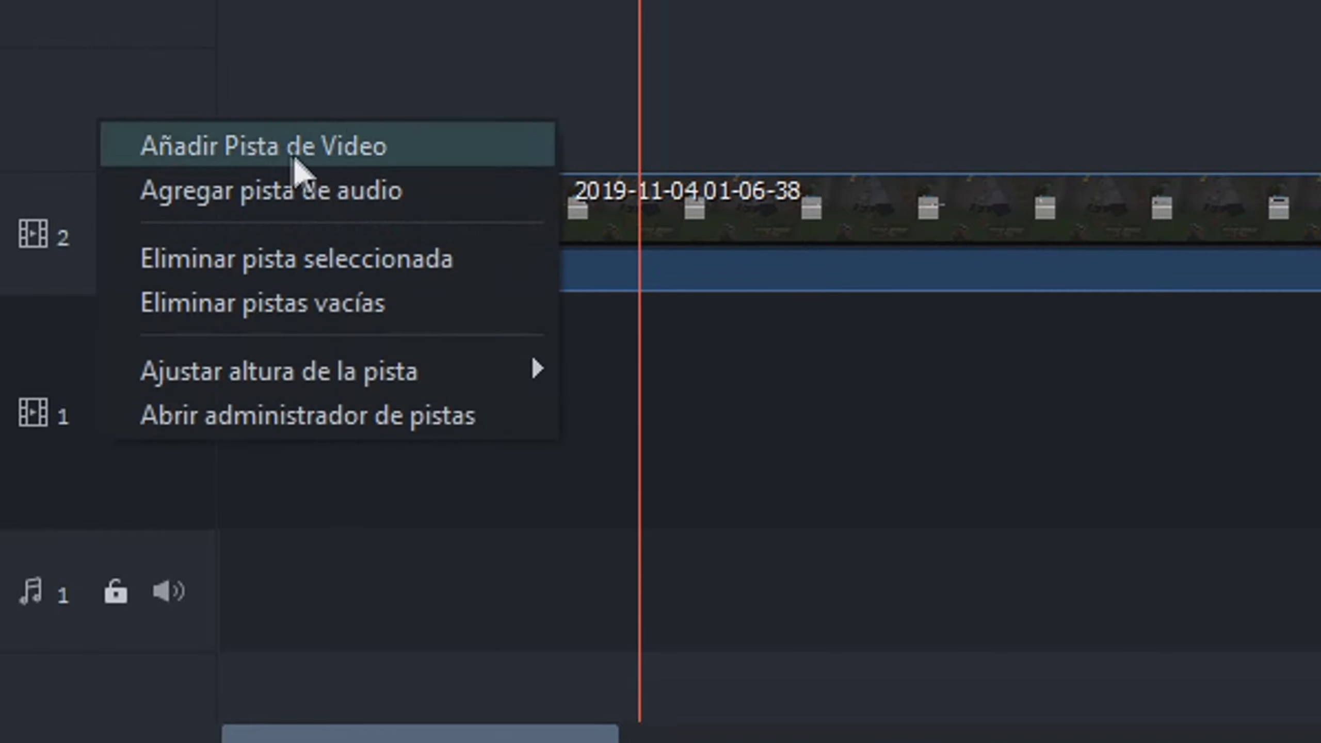
pyautogui.click(45, 251)
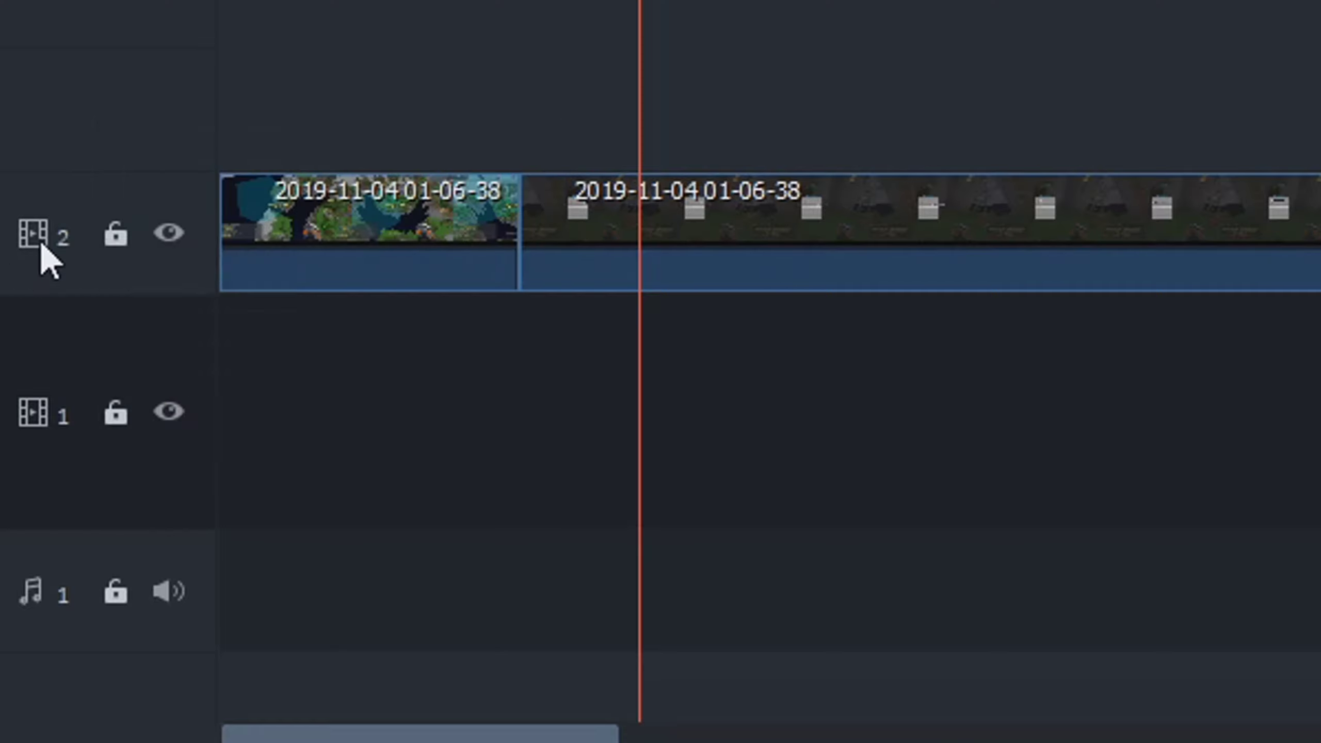
pyautogui.rightClick(43, 248)
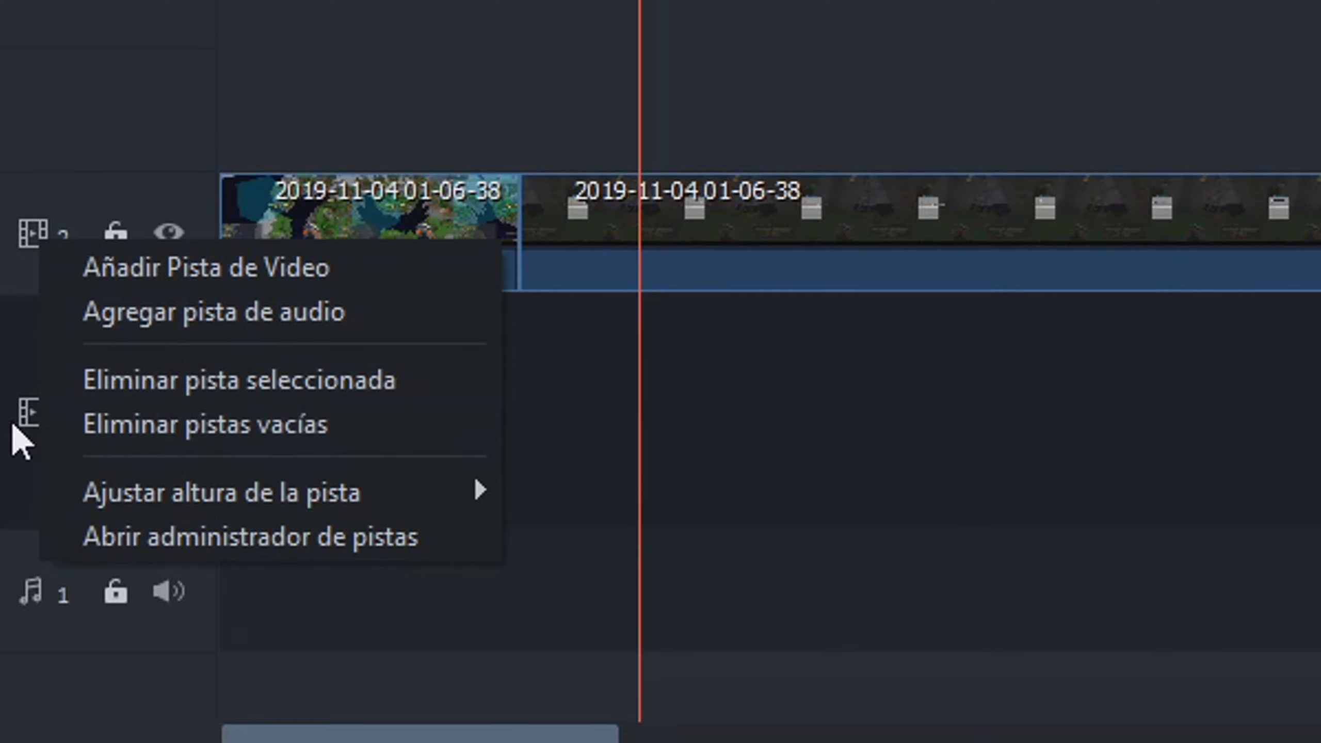
pyautogui.click(15, 436)
# Place the Calm Music song at the start of audio track 1 and play the project briefly from the beginning.
pyautogui.moveTo(1007, 0); pyautogui.dragTo(231, 611)
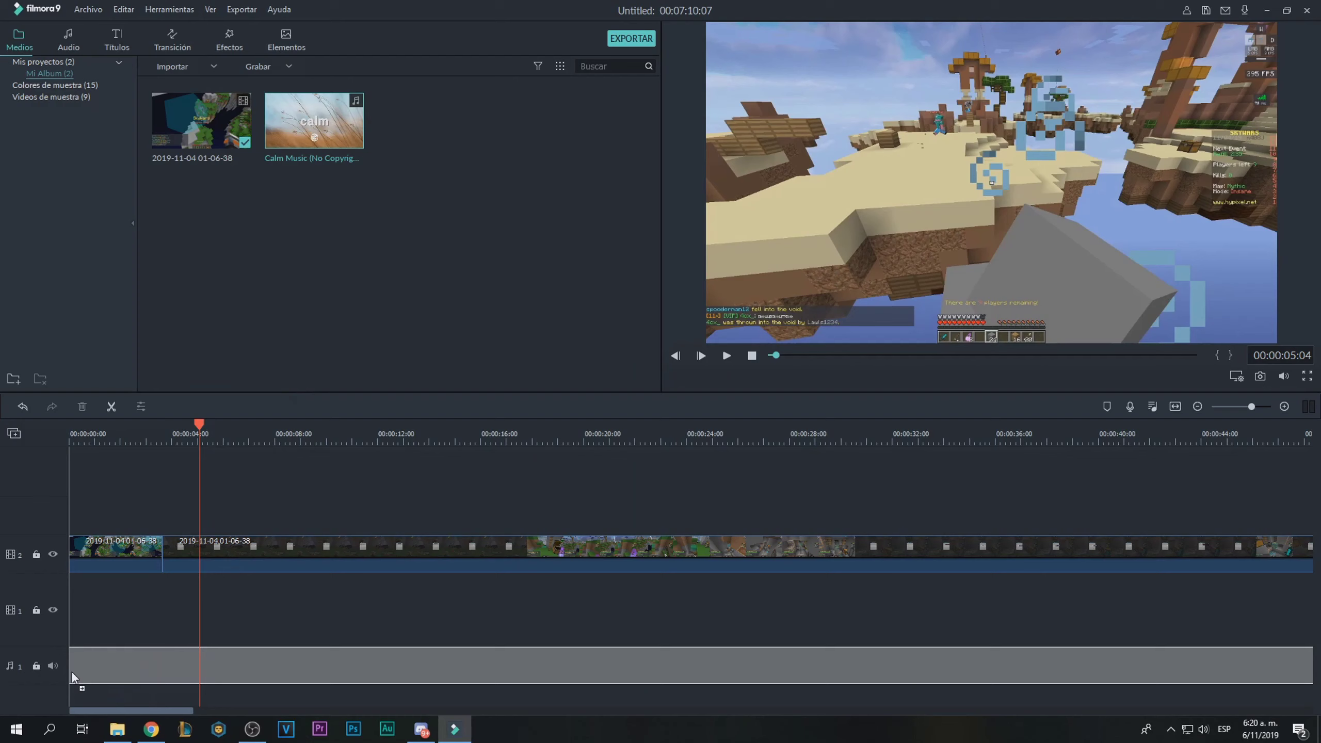
pyautogui.moveTo(73, 672); pyautogui.dragTo(71, 670)
pyautogui.moveTo(78, 432); pyautogui.dragTo(62, 428)
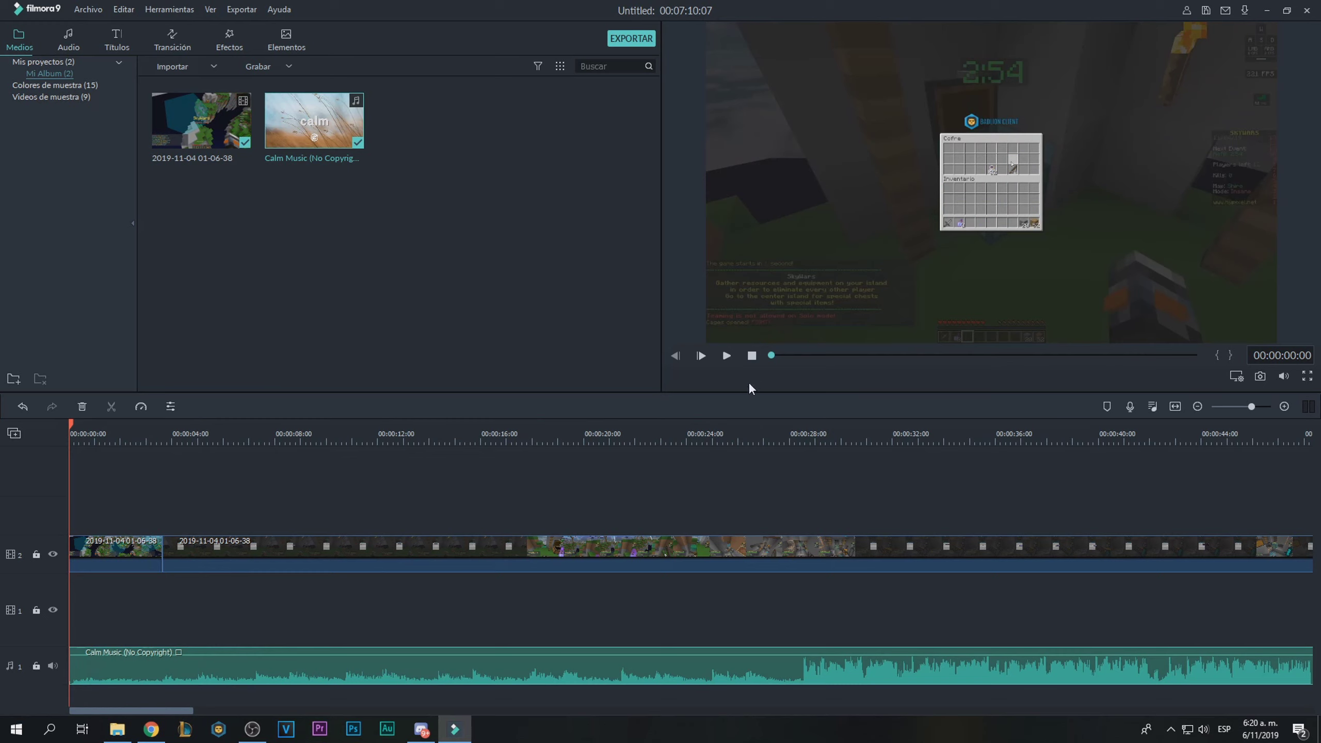
pyautogui.click(726, 355)
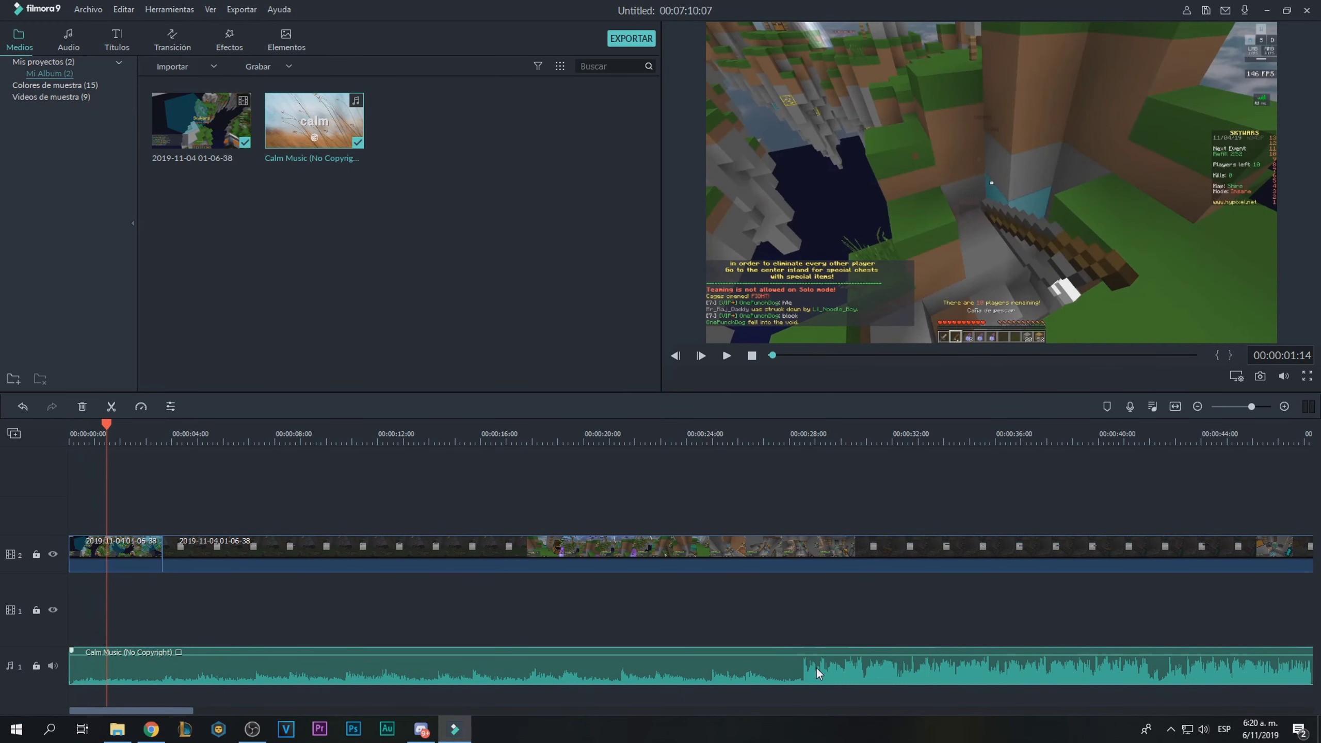
# Cut the Calm Music song at 00:00:28:11, discarding the part before it, and move the rest to the start of audio track 1.
pyautogui.click(782, 427)
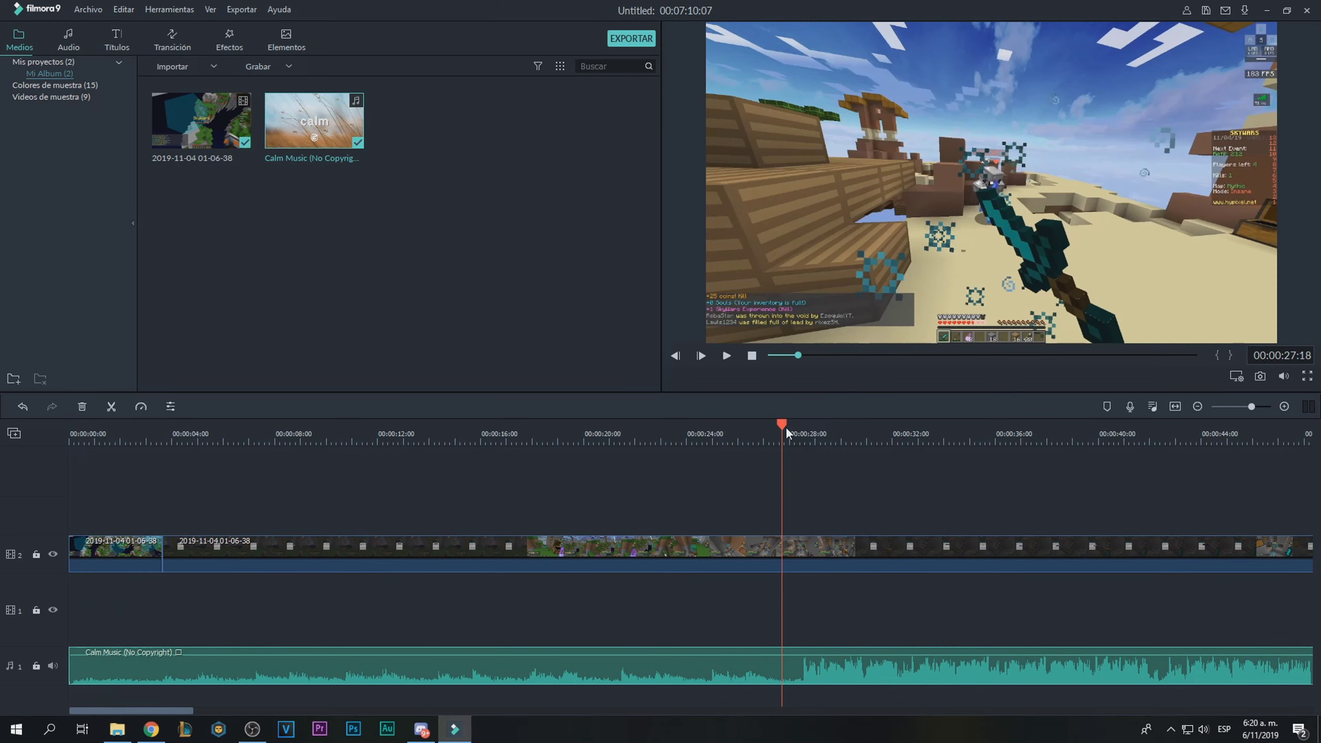
pyautogui.moveTo(785, 424); pyautogui.dragTo(800, 424)
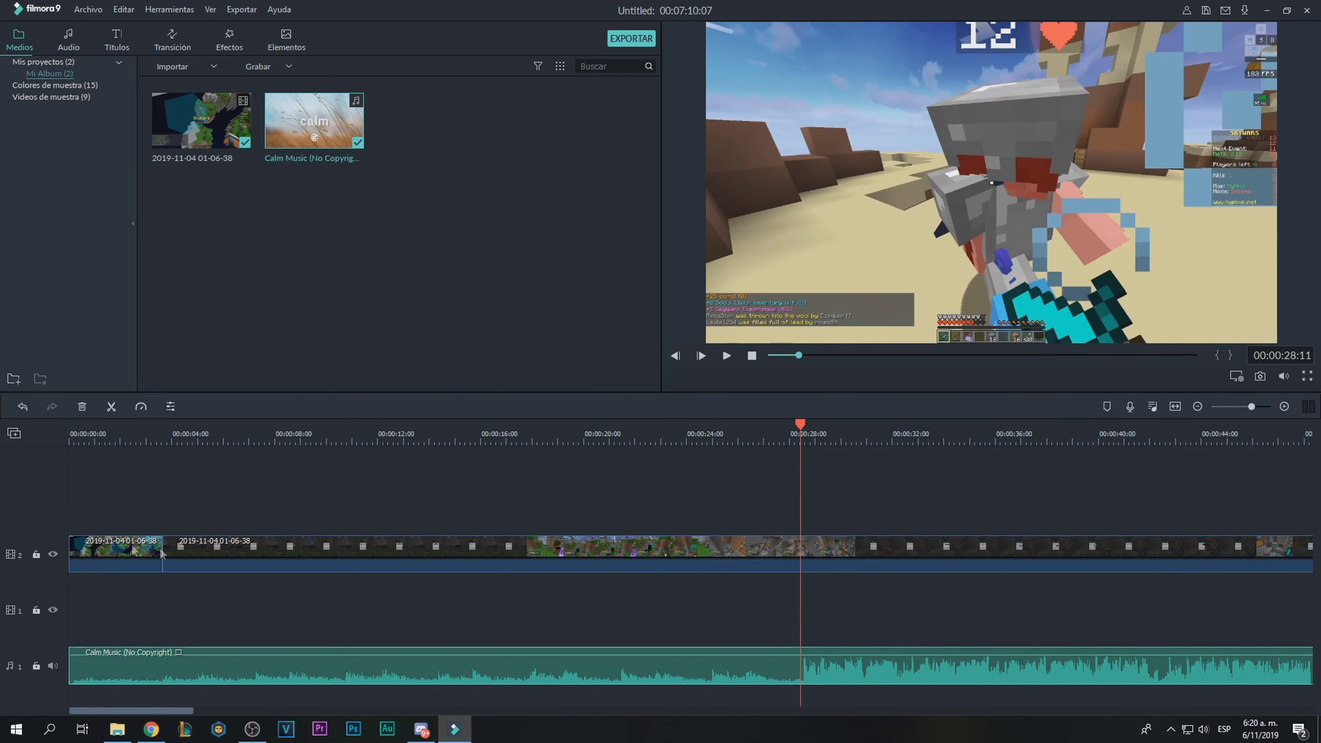
pyautogui.click(110, 406)
pyautogui.click(703, 671)
pyautogui.moveTo(703, 672); pyautogui.dragTo(99, 663)
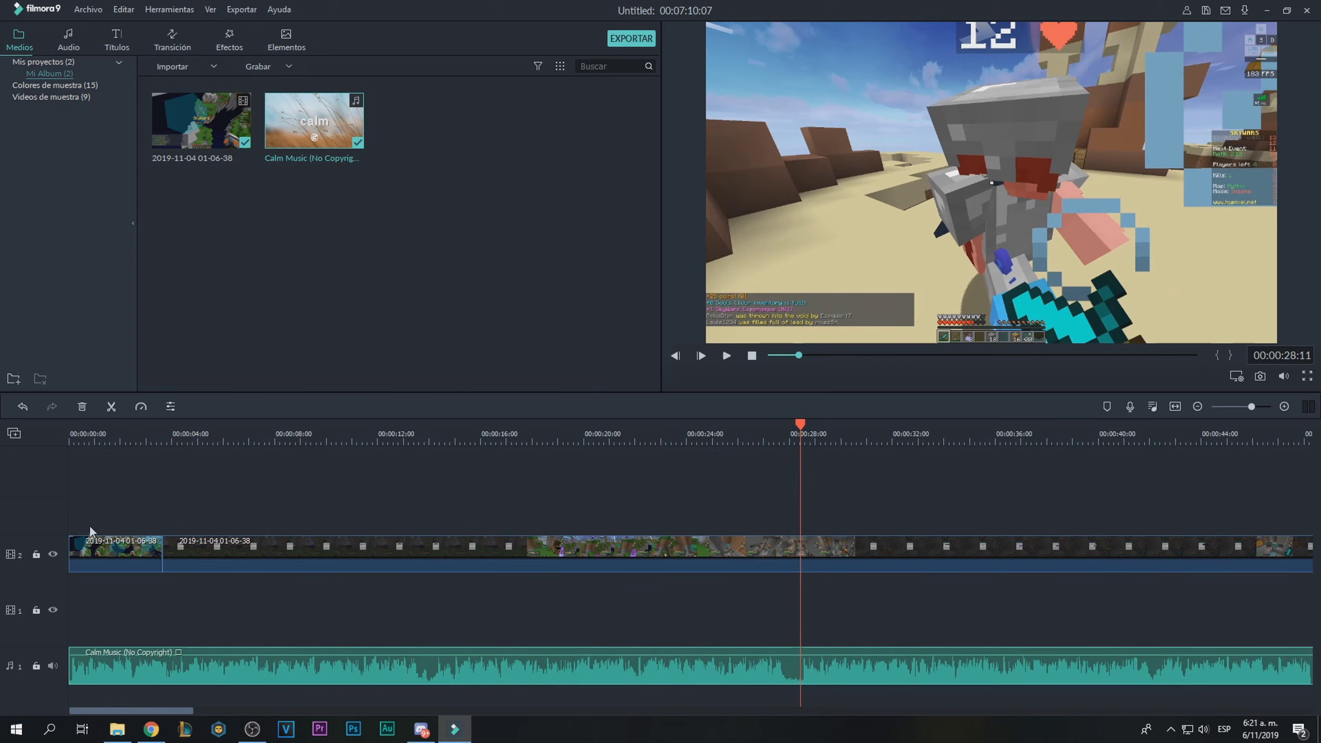
# Add a fade-in of about 5 seconds to the song's start, play it to 00:00:07:15 as a check, and lower the song's volume.
pyautogui.click(78, 430)
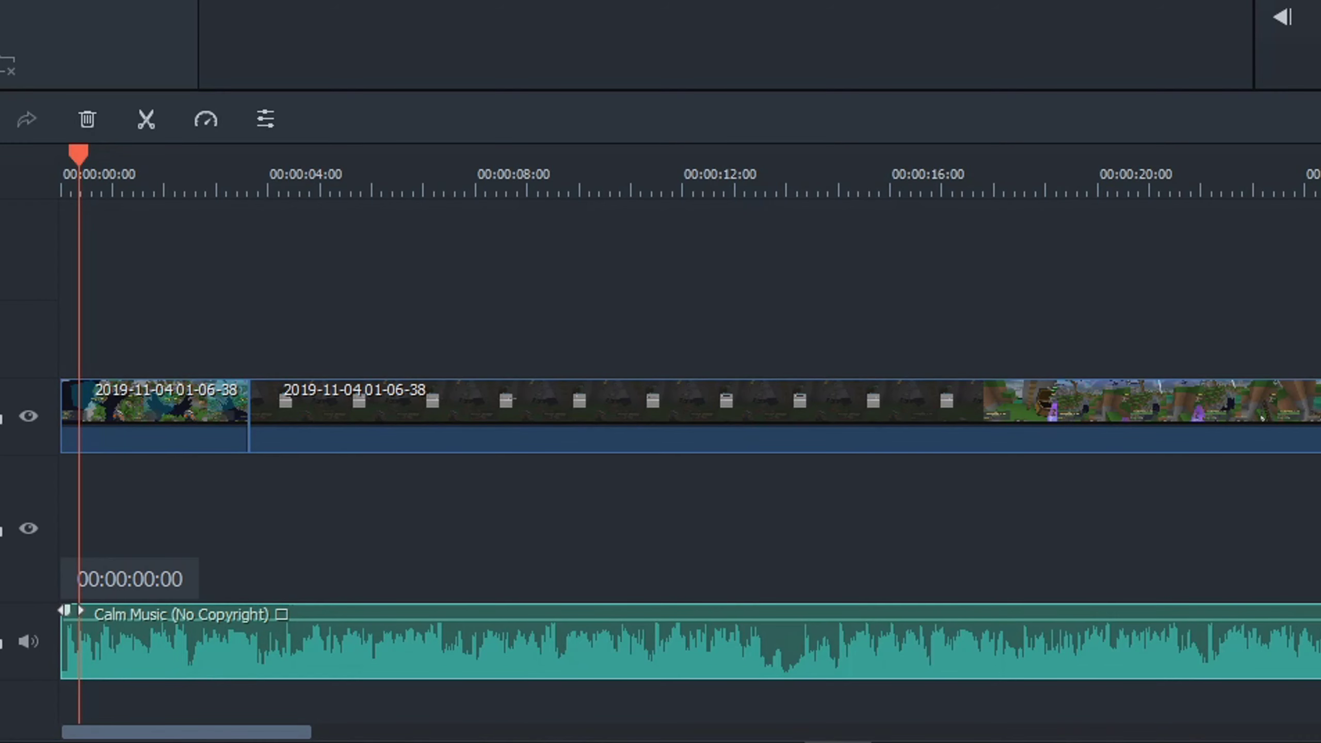
pyautogui.moveTo(70, 610)
pyautogui.mouseDown()
pyautogui.moveTo(866, 604)
pyautogui.moveTo(70, 609)
pyautogui.mouseUp()
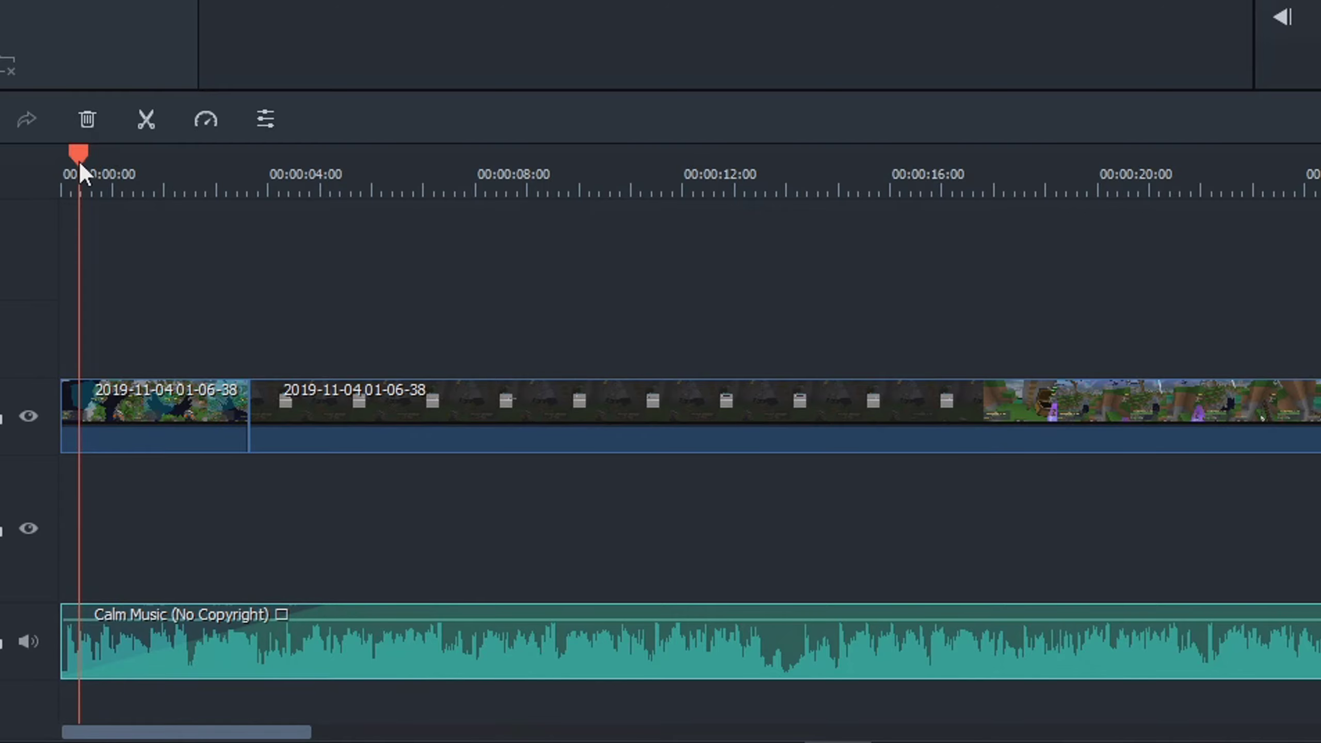
pyautogui.moveTo(81, 165); pyautogui.dragTo(1, 188)
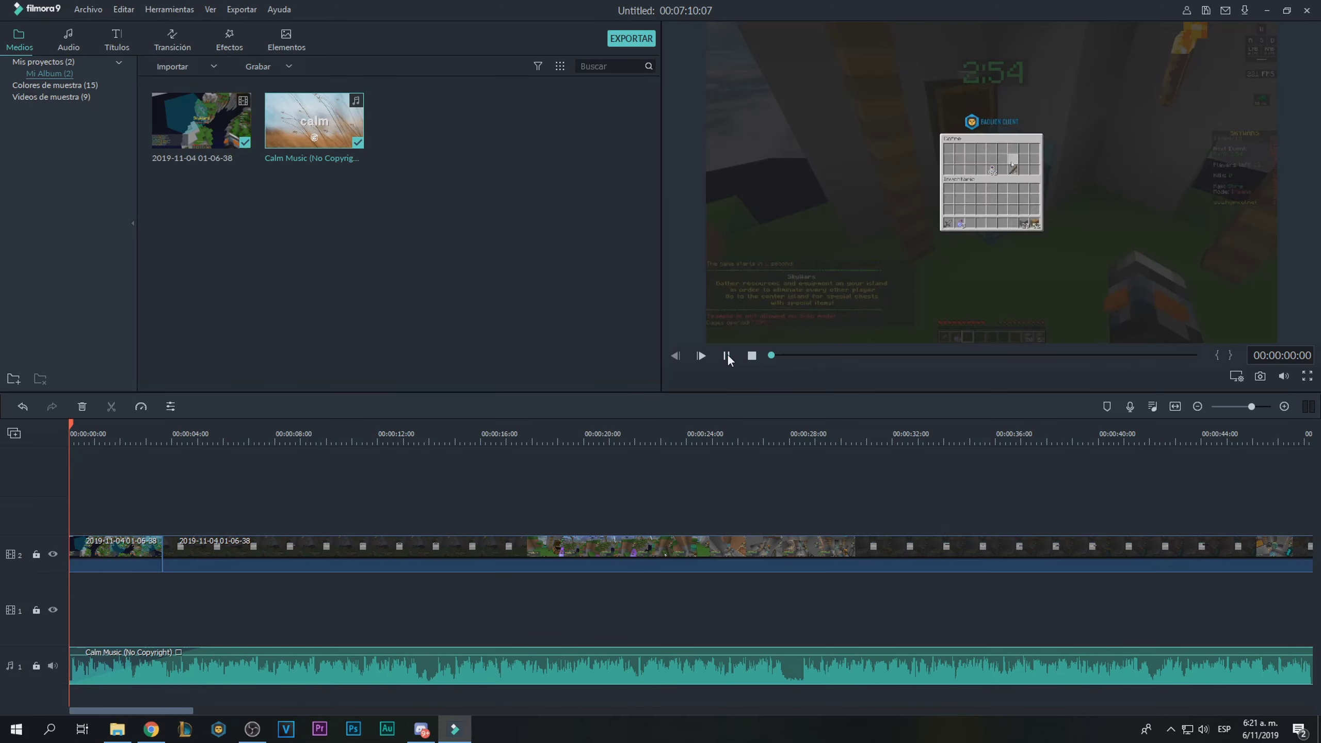
pyautogui.click(727, 355)
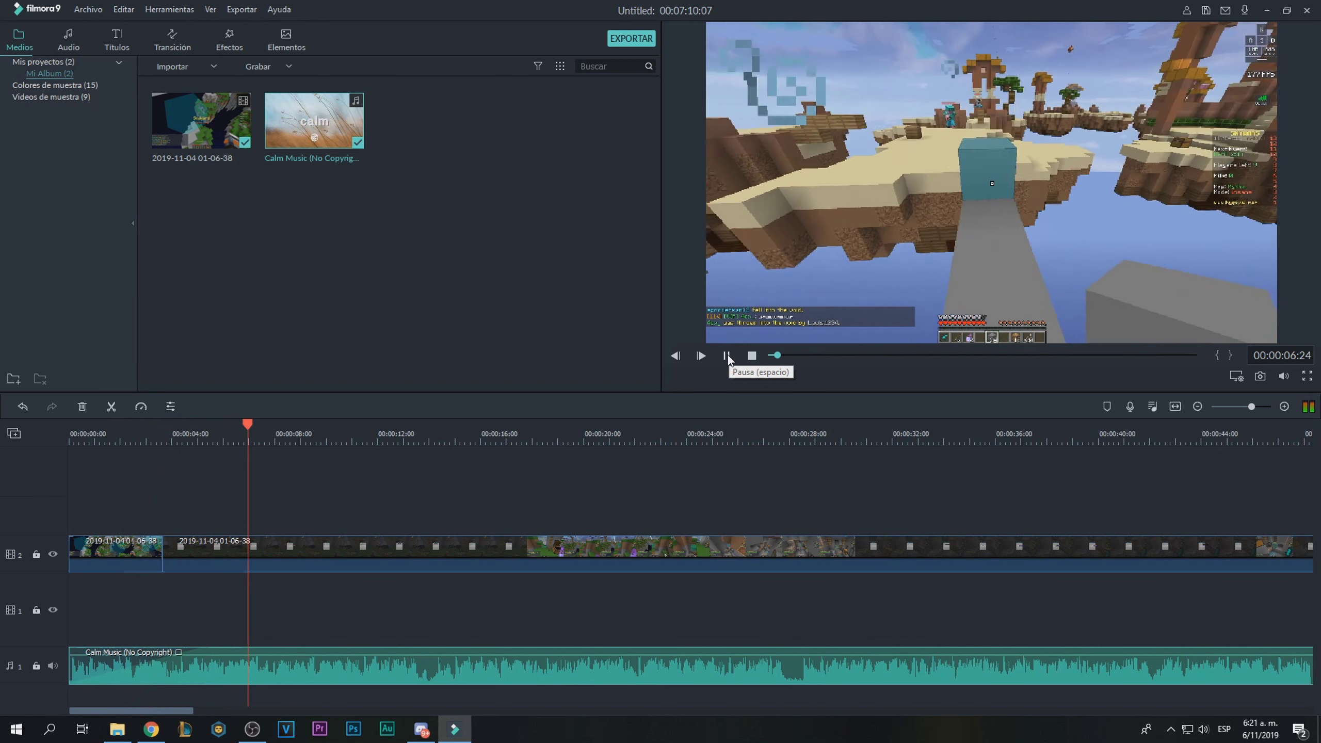
pyautogui.click(727, 356)
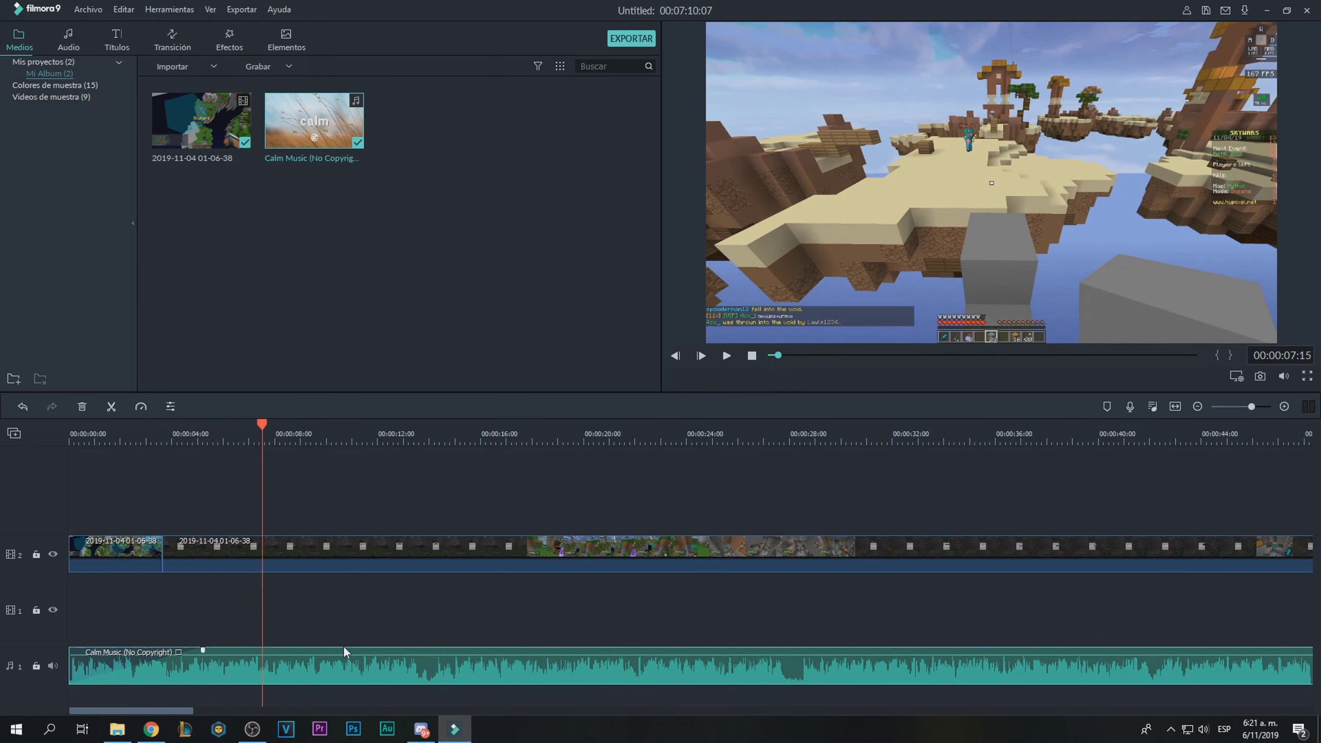
pyautogui.moveTo(342, 657); pyautogui.dragTo(342, 658)
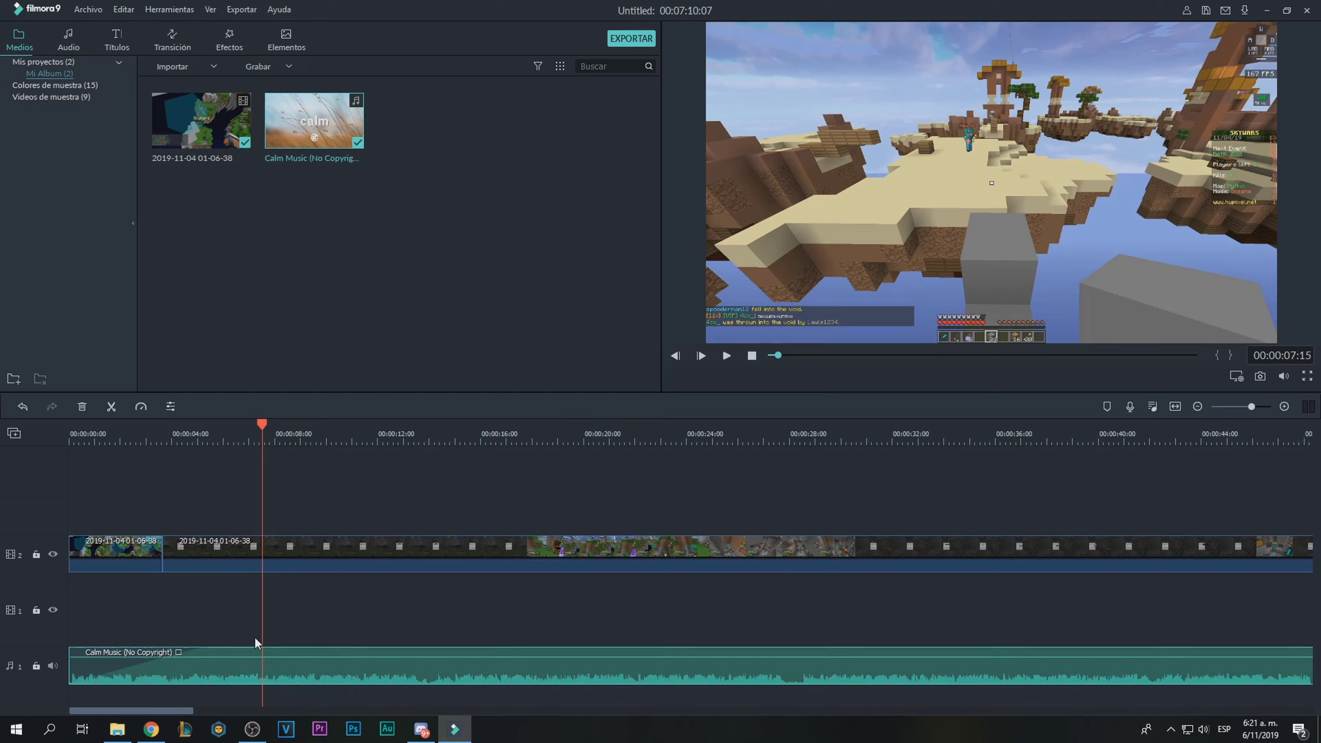
# Place the playhead exactly on the cut between the two video clips, at 00:00:03:17.
pyautogui.click(162, 436)
pyautogui.click(184, 556)
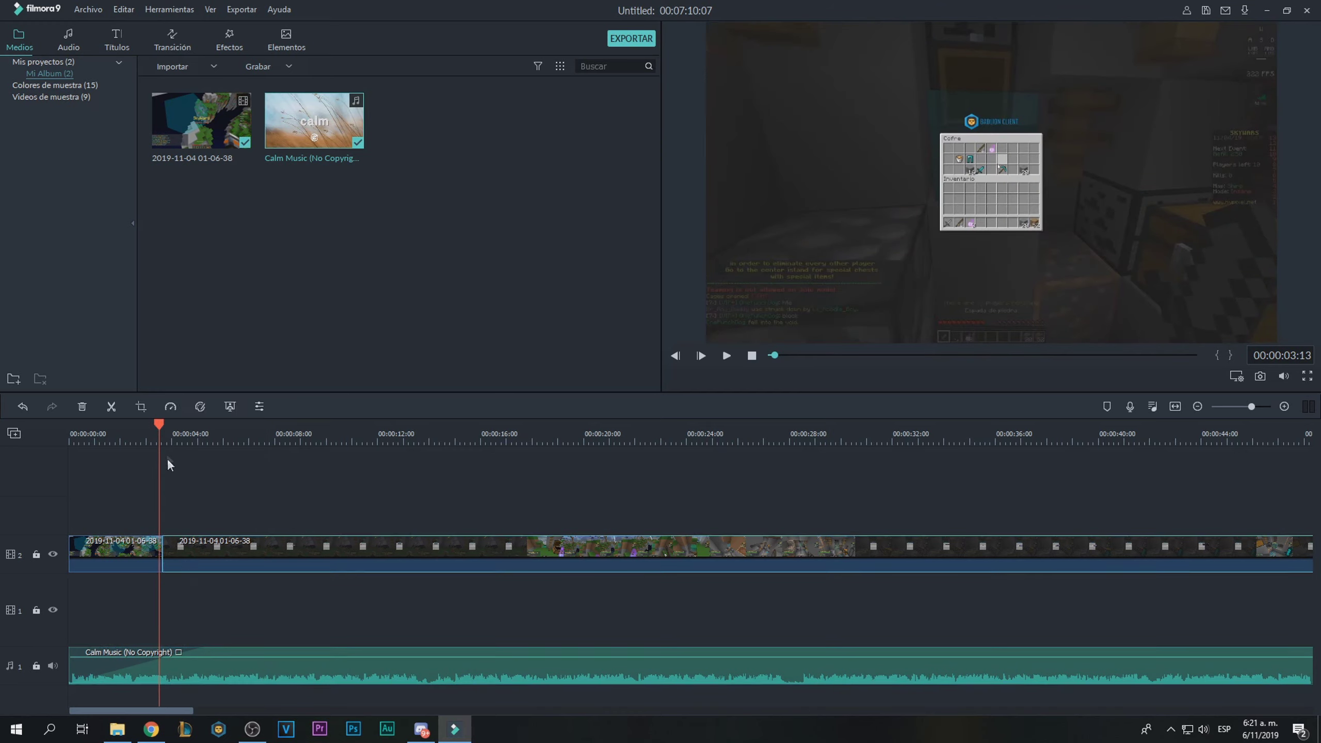
pyautogui.moveTo(158, 426); pyautogui.dragTo(163, 424)
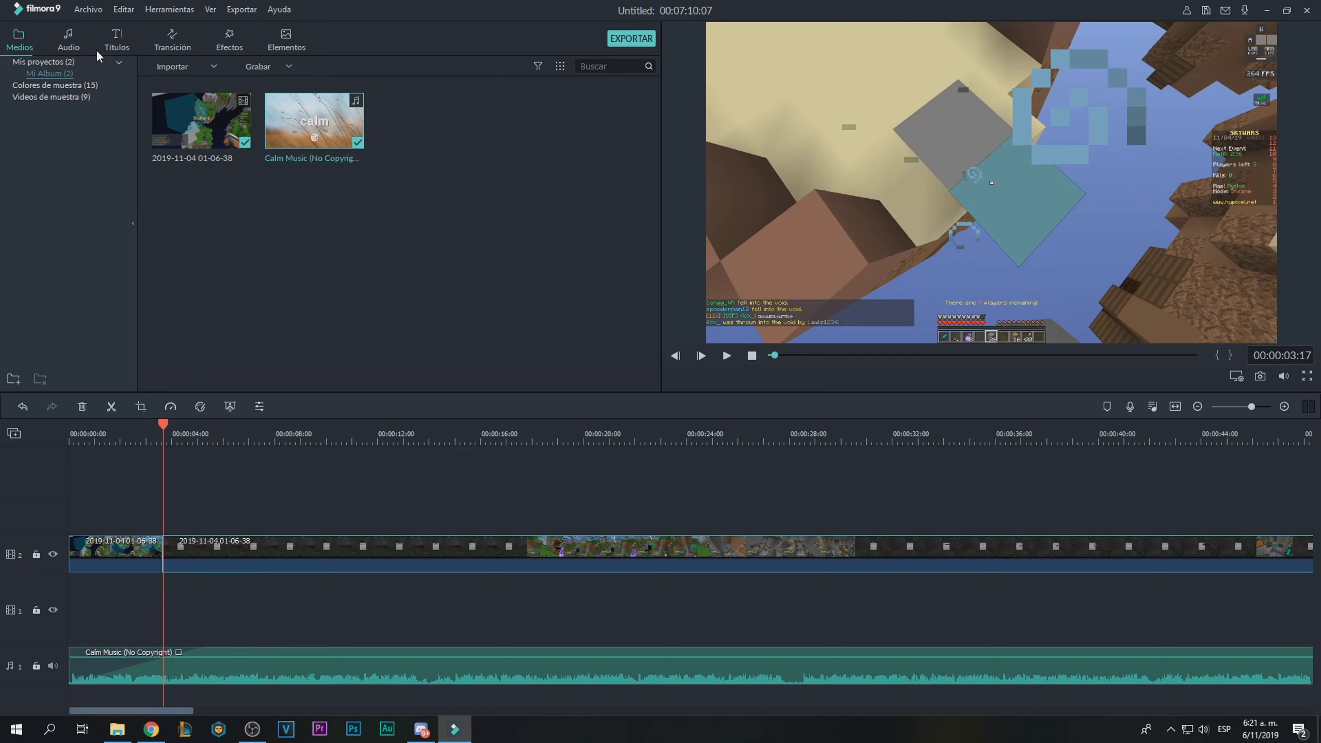
# Browse the Básica transitions and preview Manchas de Color, MariposaOndas and Zoom.
pyautogui.click(188, 41)
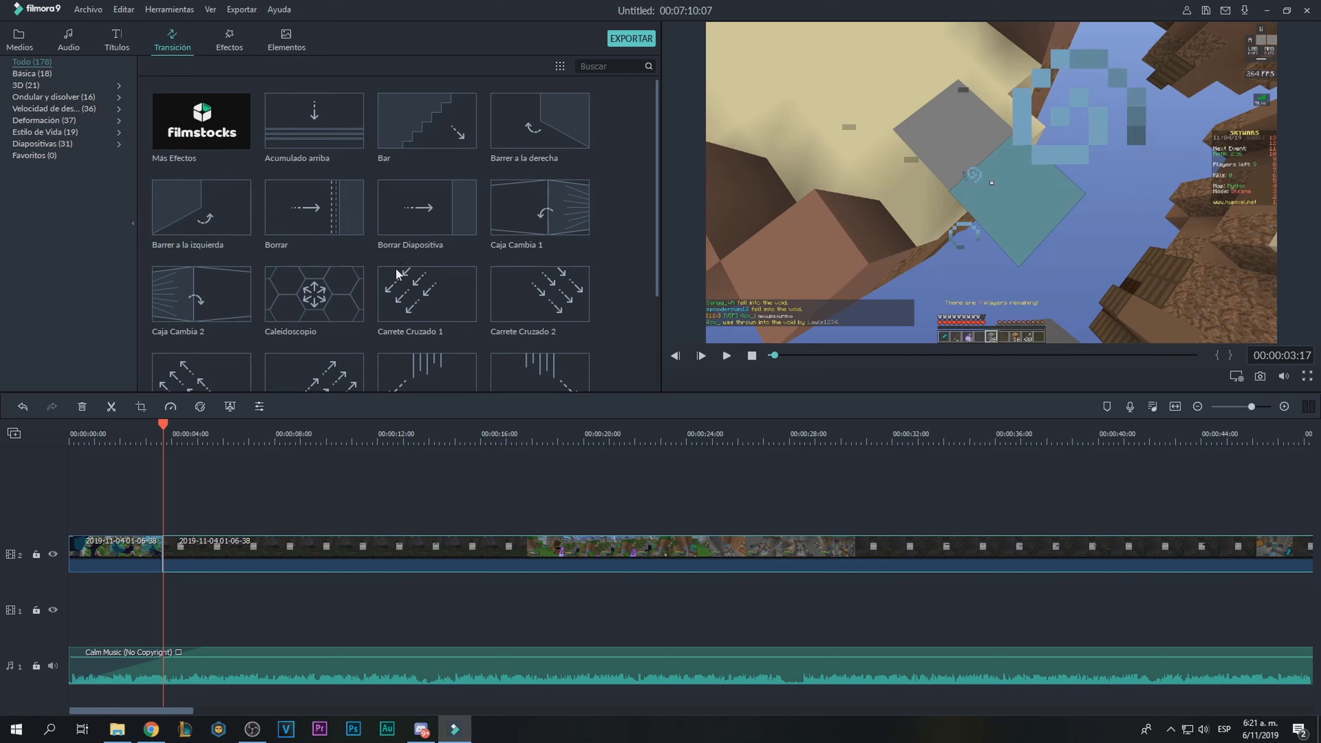
pyautogui.click(27, 73)
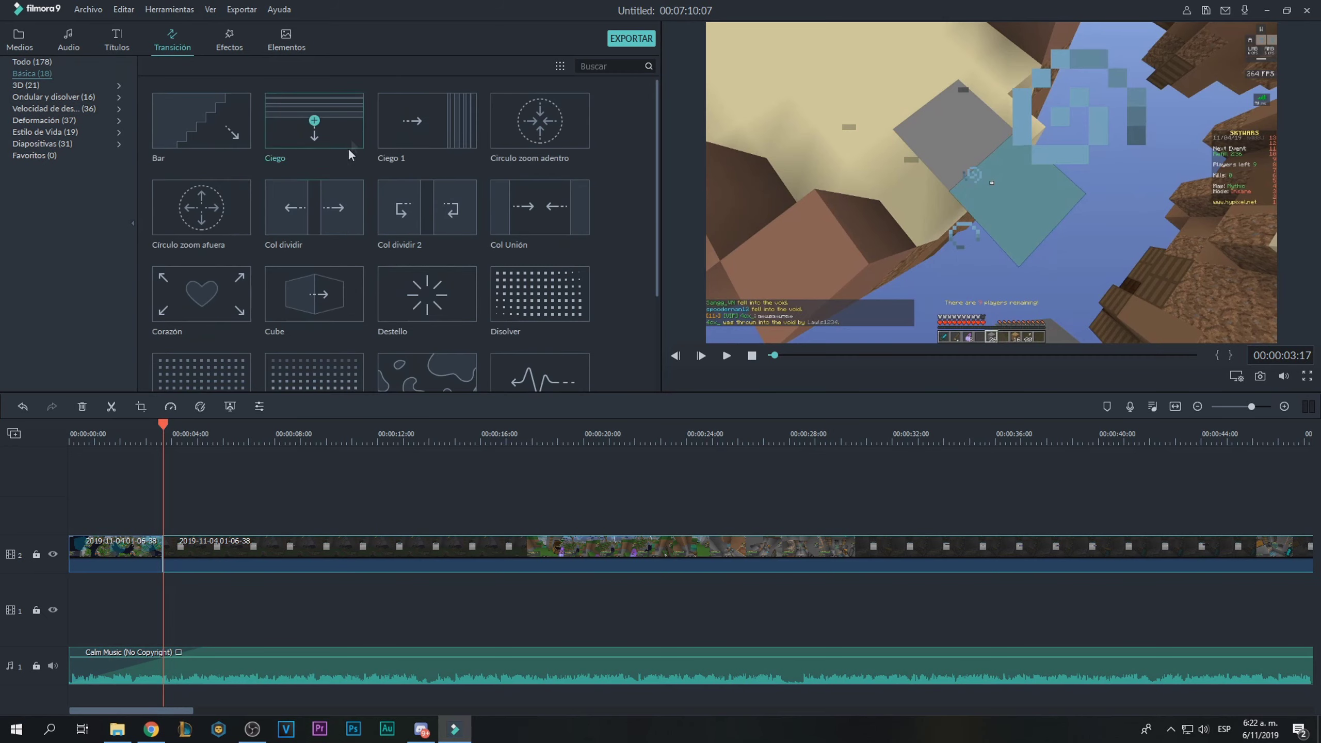
pyautogui.scroll(-3, 400, 259)
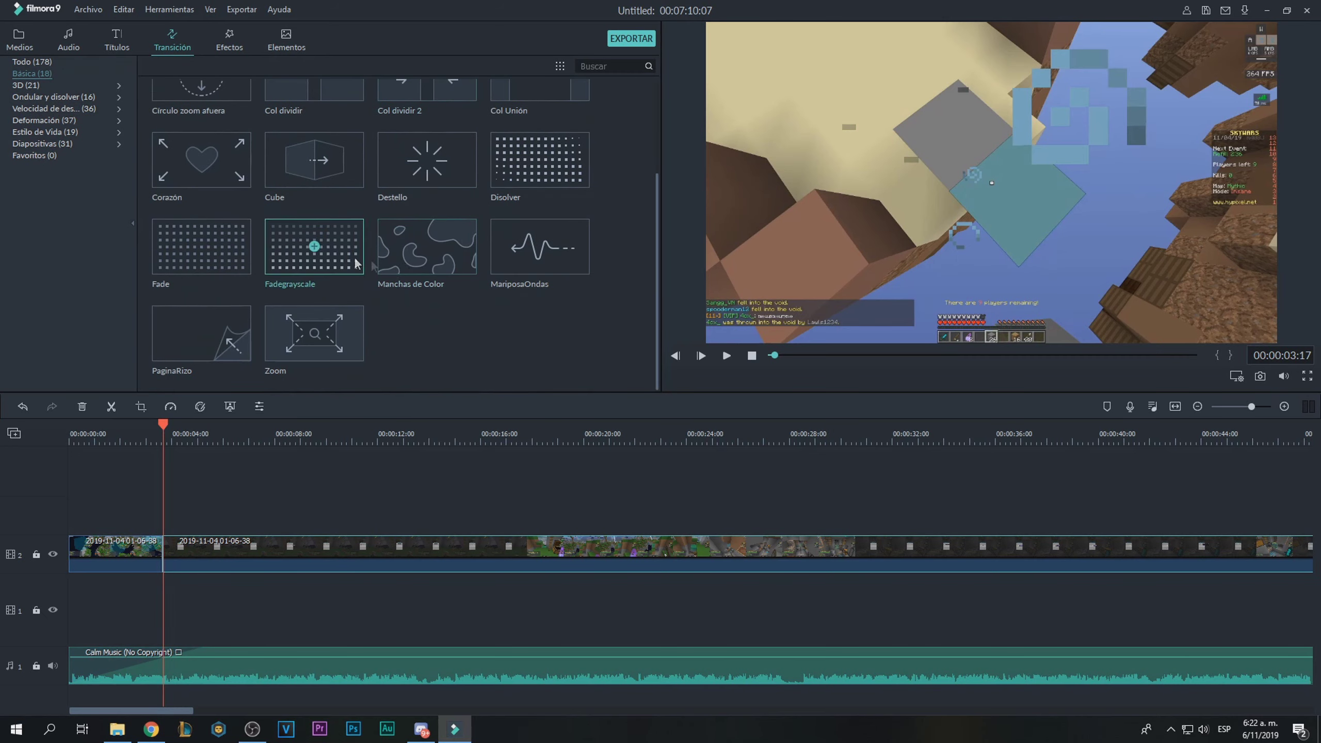
pyautogui.click(455, 259)
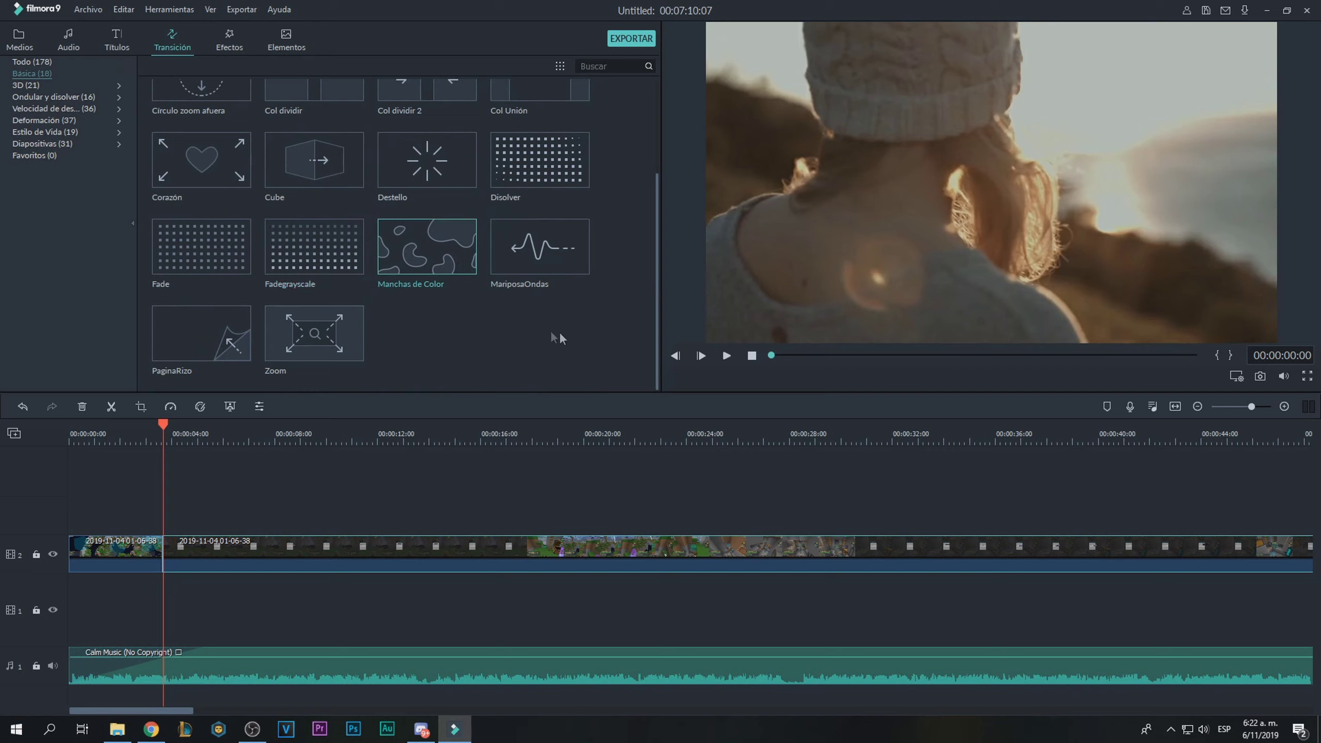
pyautogui.click(726, 359)
pyautogui.click(726, 359)
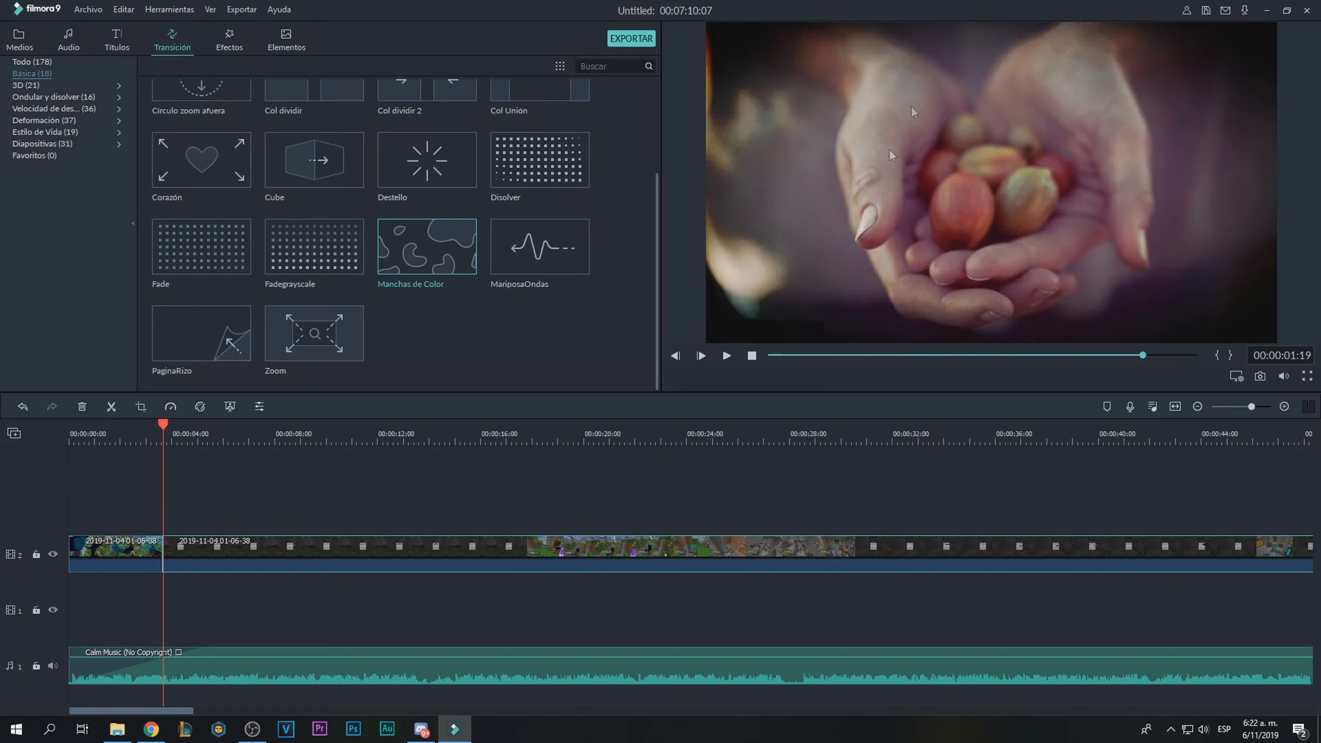
pyautogui.click(560, 237)
pyautogui.click(728, 356)
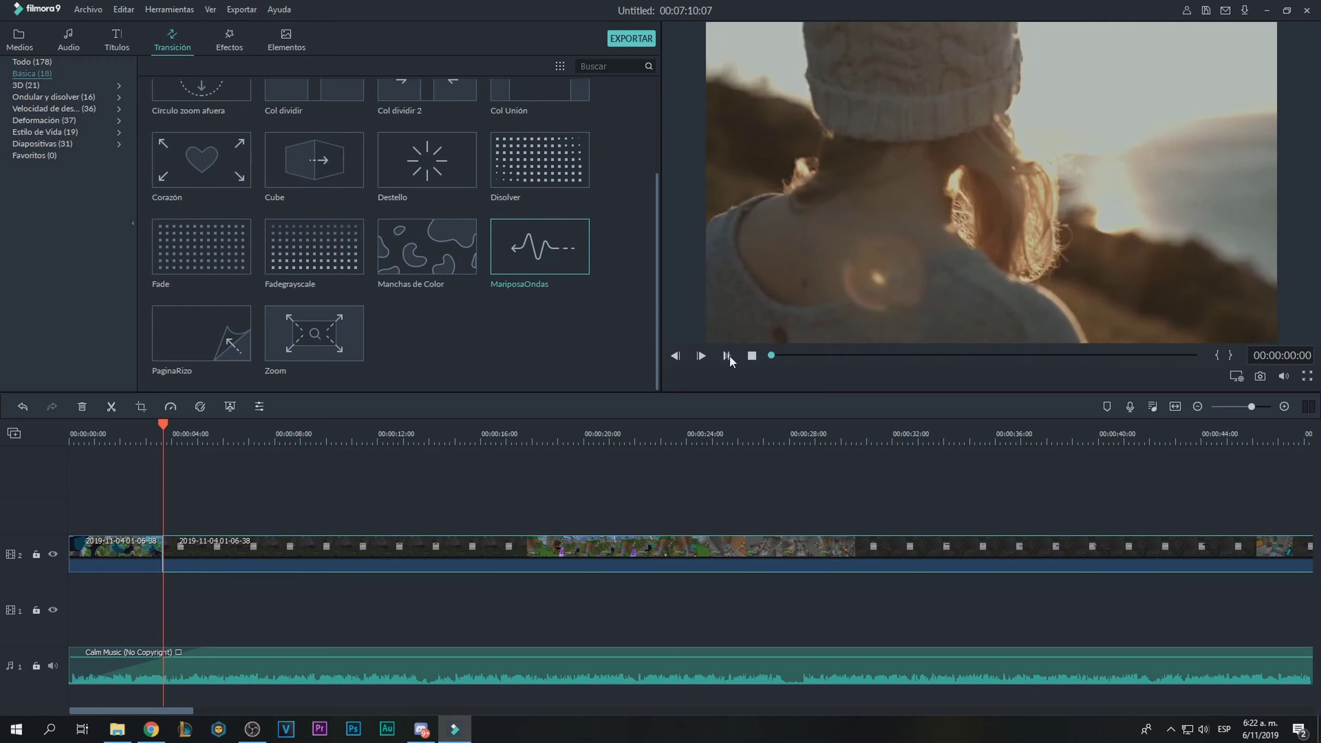
pyautogui.click(728, 356)
pyautogui.click(357, 348)
pyautogui.click(726, 356)
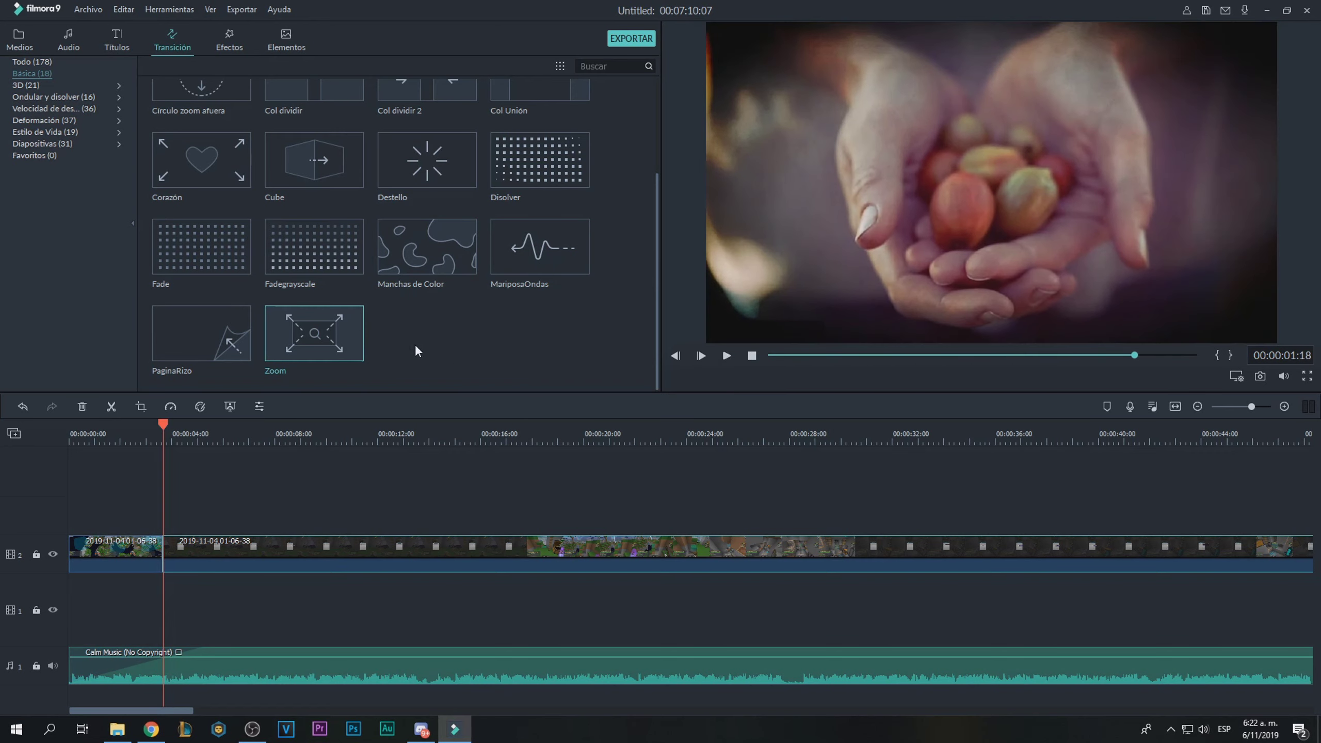
pyautogui.scroll(3, 263, 333)
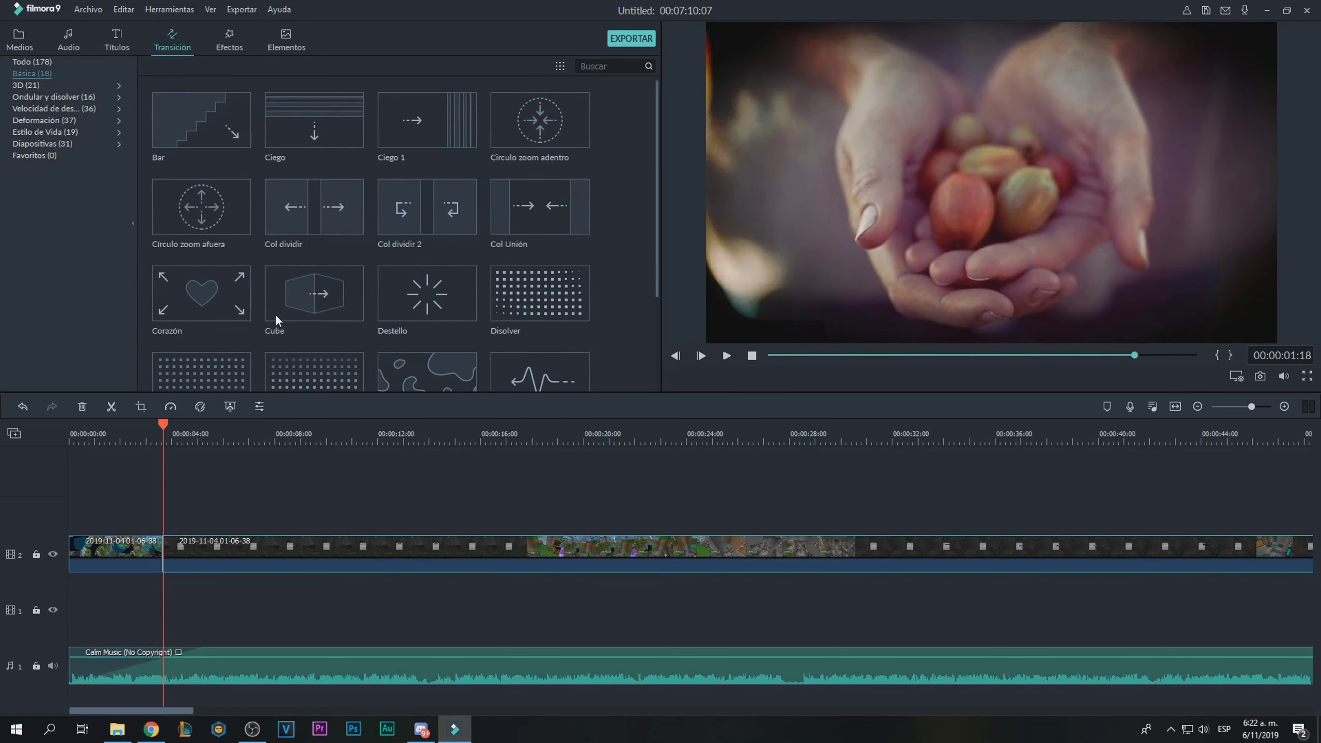
# Preview the 3D transition Derrocar and place the 3D transition Ojo de pez Rollo 6 on the cut between the two video clips.
pyautogui.click(34, 87)
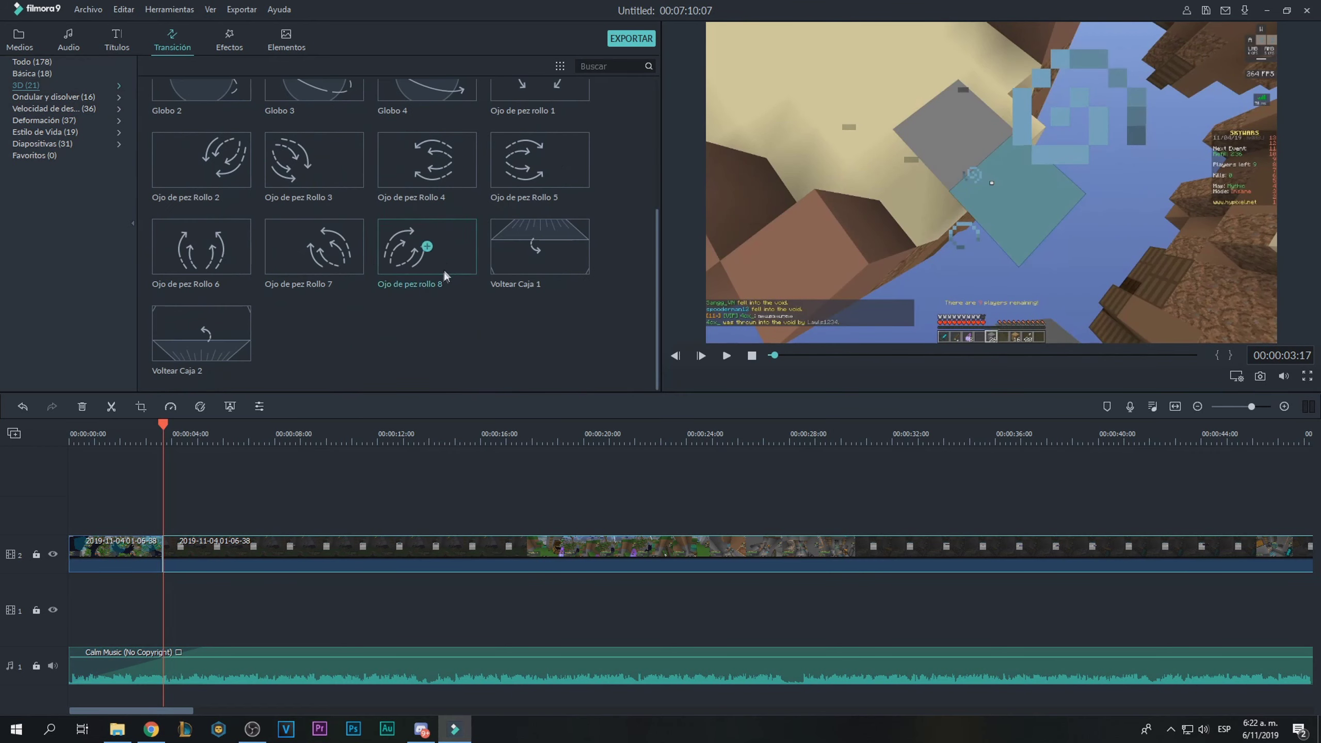
pyautogui.scroll(3, 448, 267)
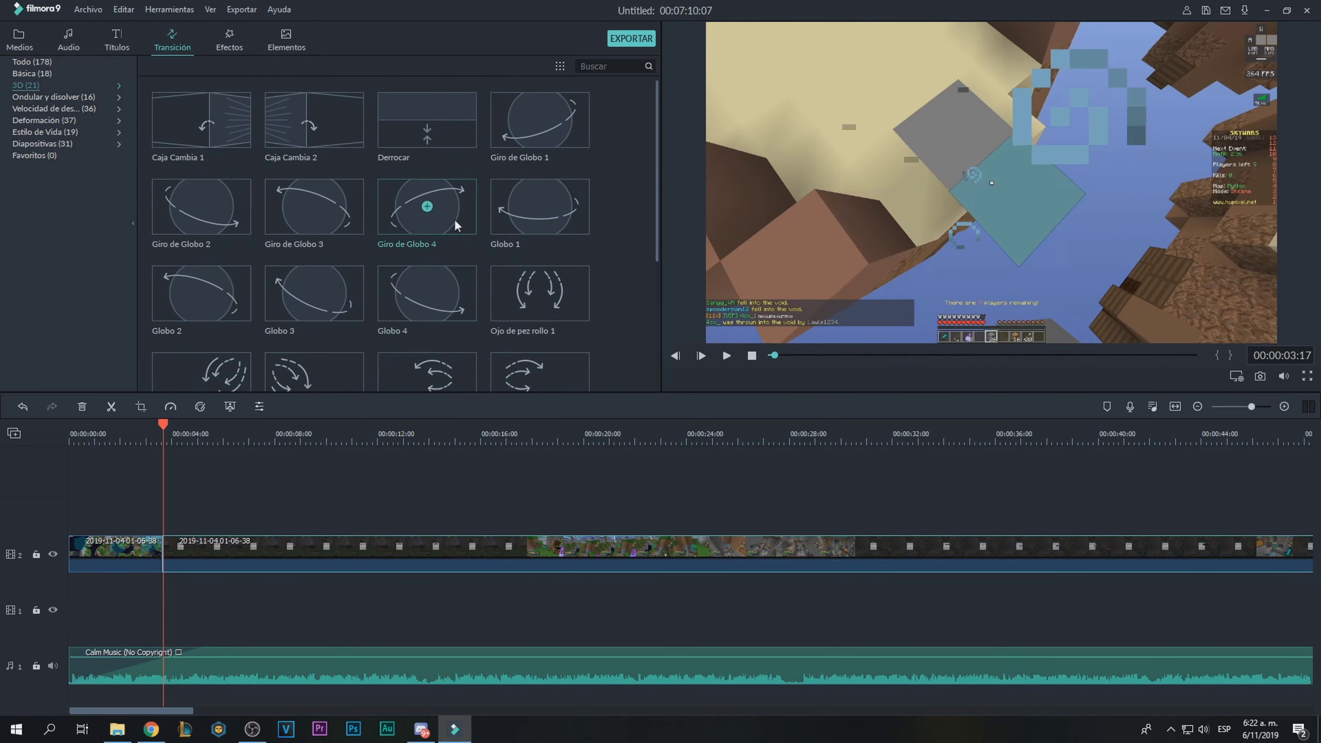
pyautogui.click(451, 122)
pyautogui.click(726, 356)
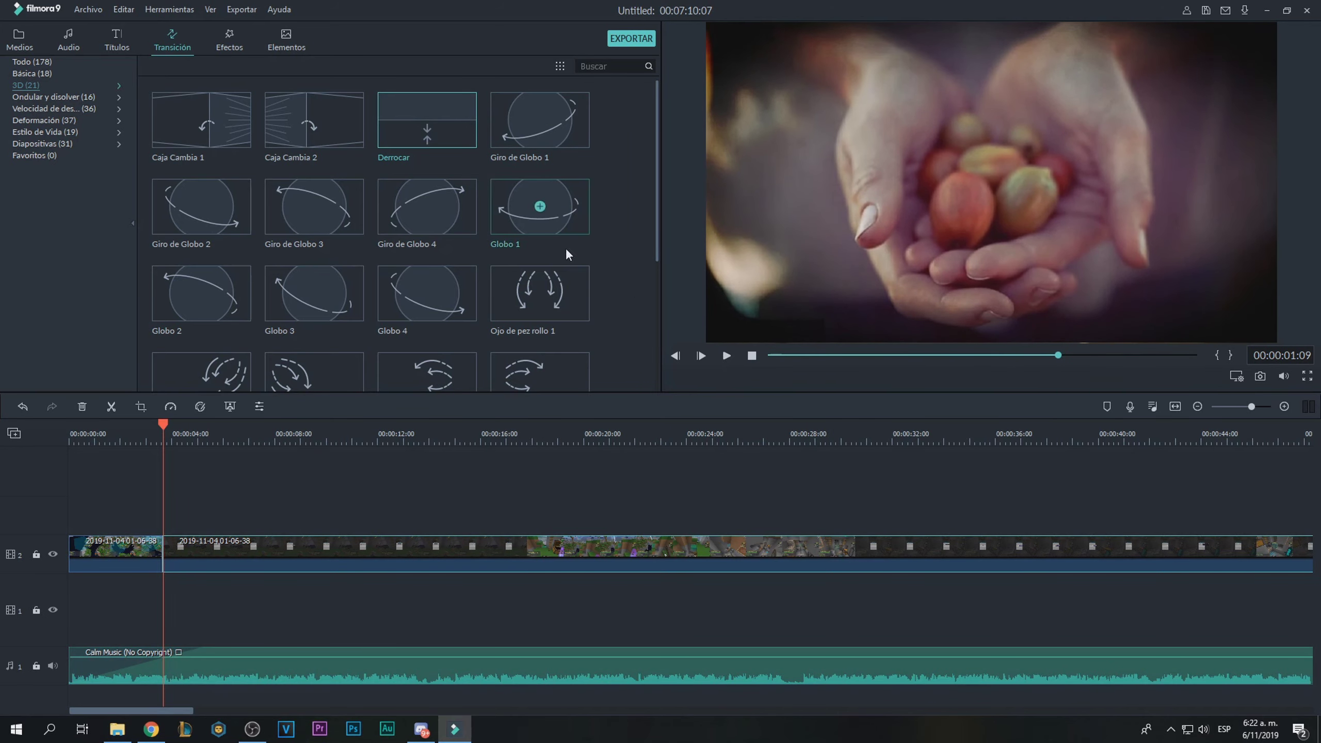
pyautogui.scroll(-3, 453, 285)
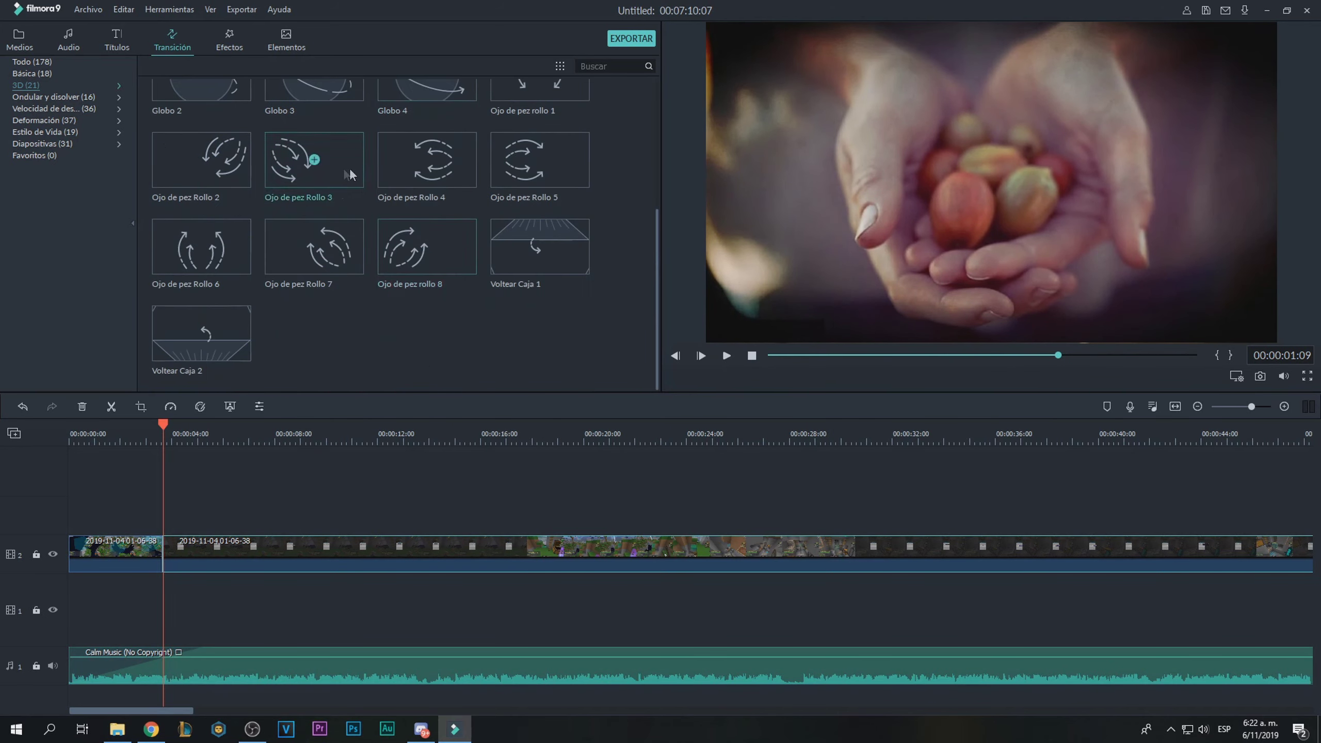
pyautogui.moveTo(225, 257); pyautogui.dragTo(159, 549)
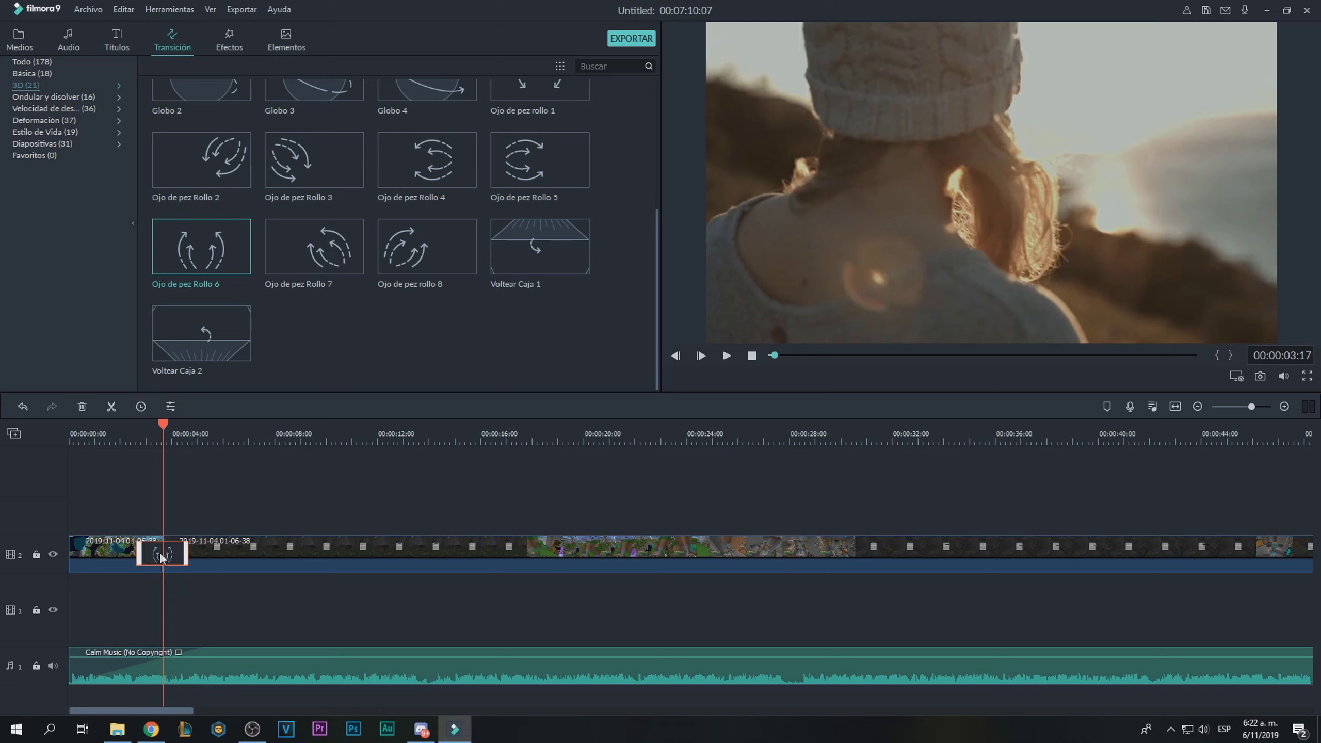
# Set the duration of the transition between the clips to 00:00:01:00.
pyautogui.doubleClick(175, 555)
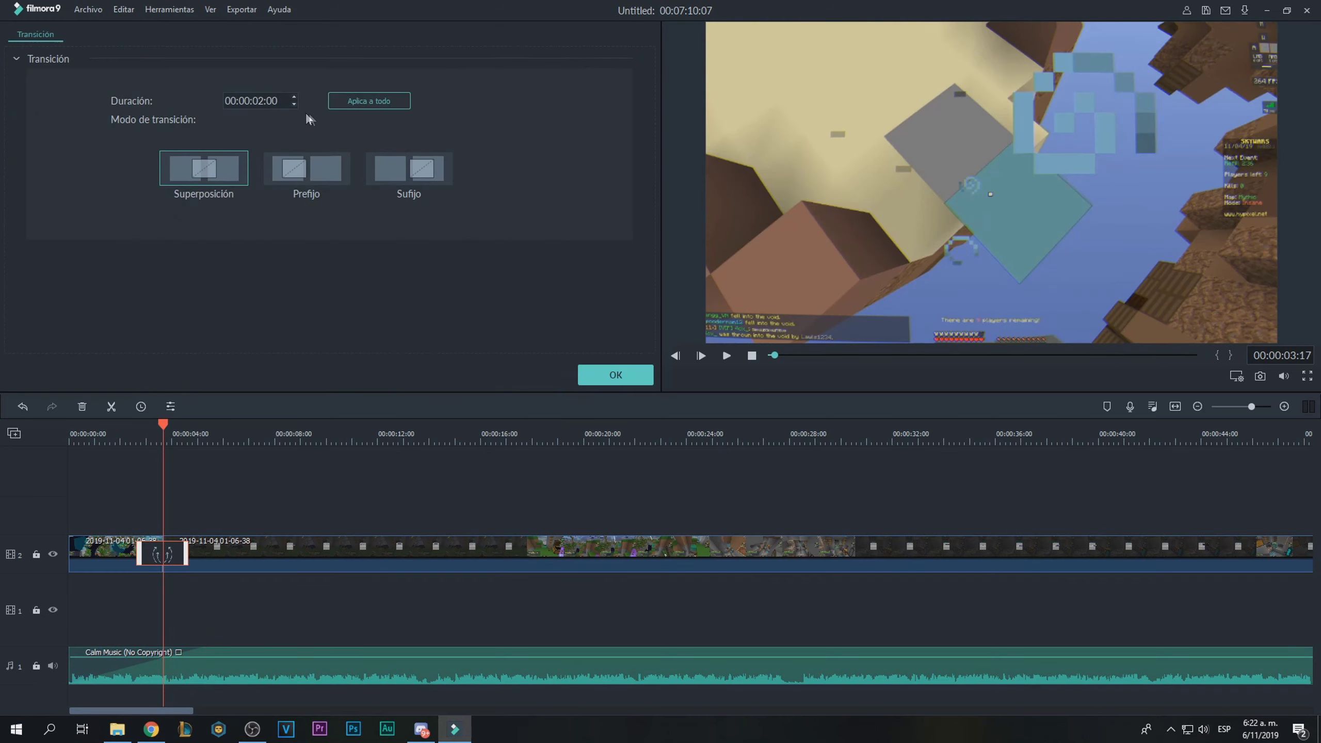
pyautogui.click(260, 102)
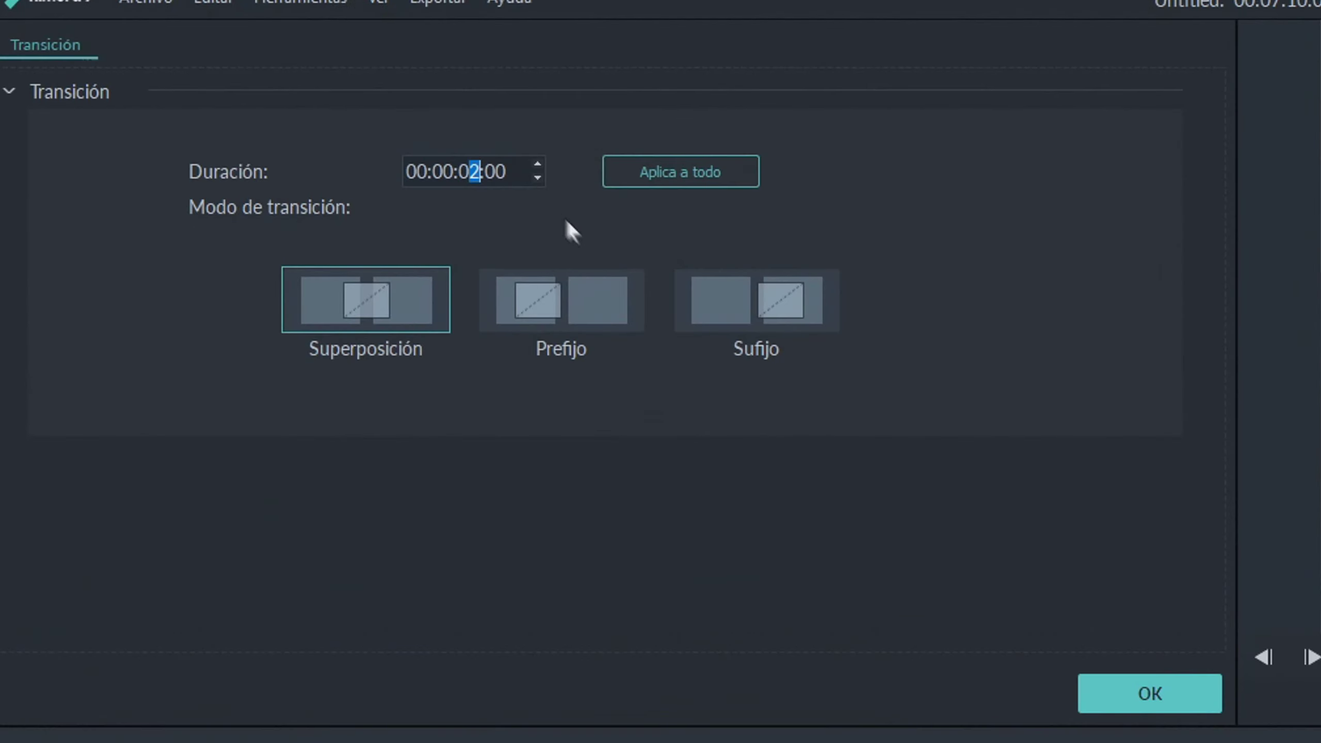
pyautogui.write('1')
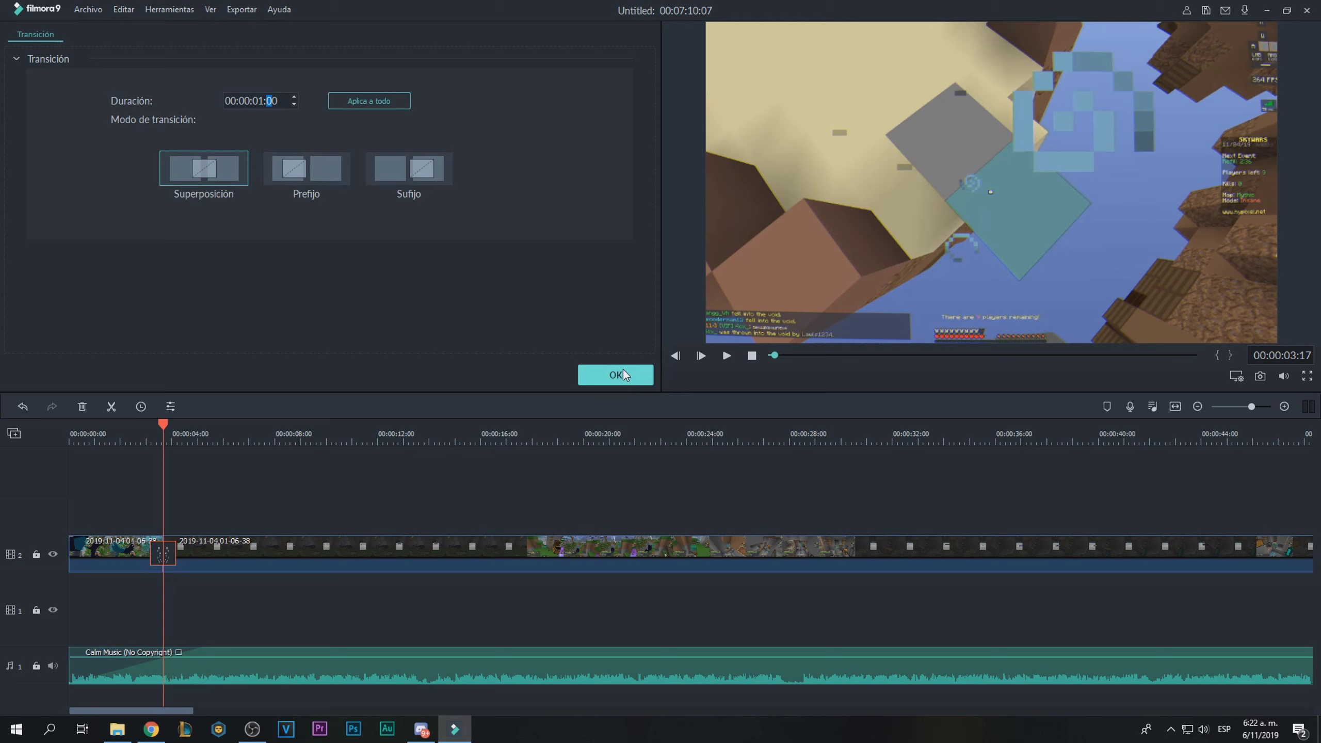
pyautogui.click(624, 369)
# Play the project from the beginning to 00:00:04:04 to check the transition with the music.
pyautogui.moveTo(163, 424); pyautogui.dragTo(66, 427)
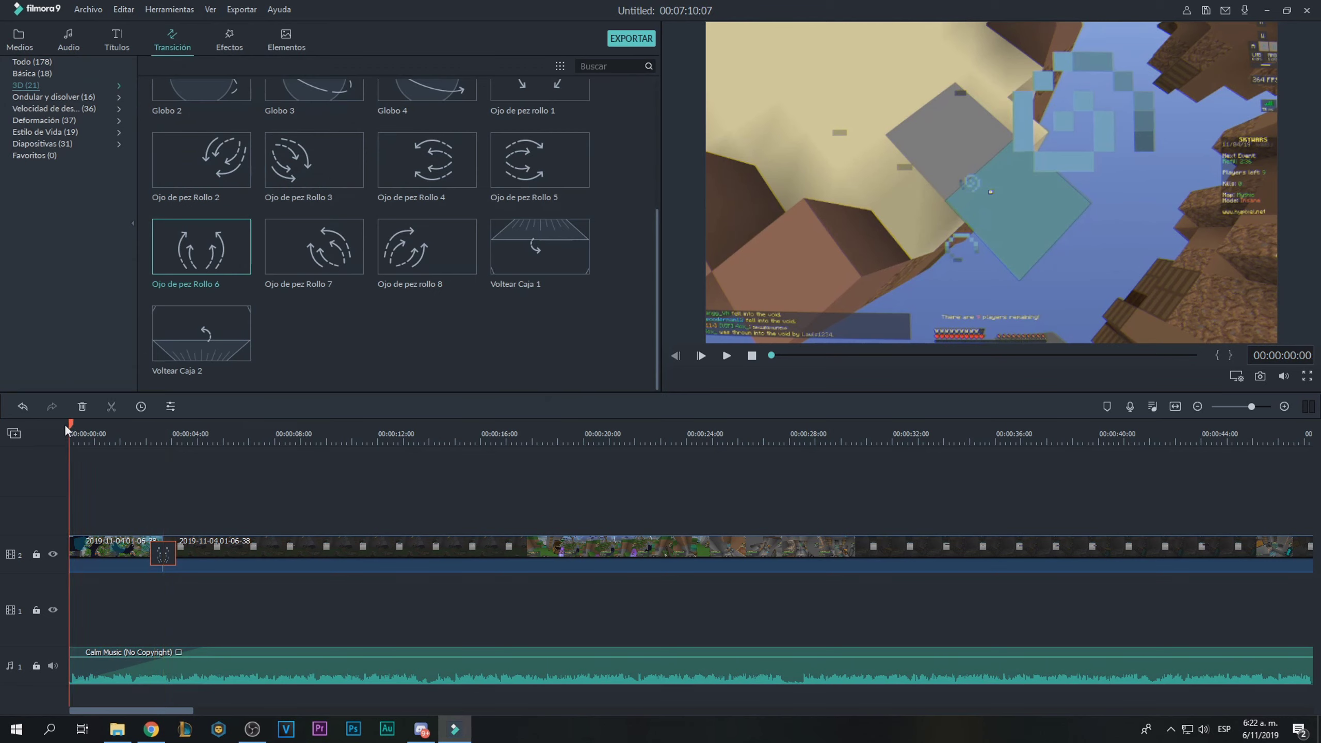
pyautogui.click(727, 356)
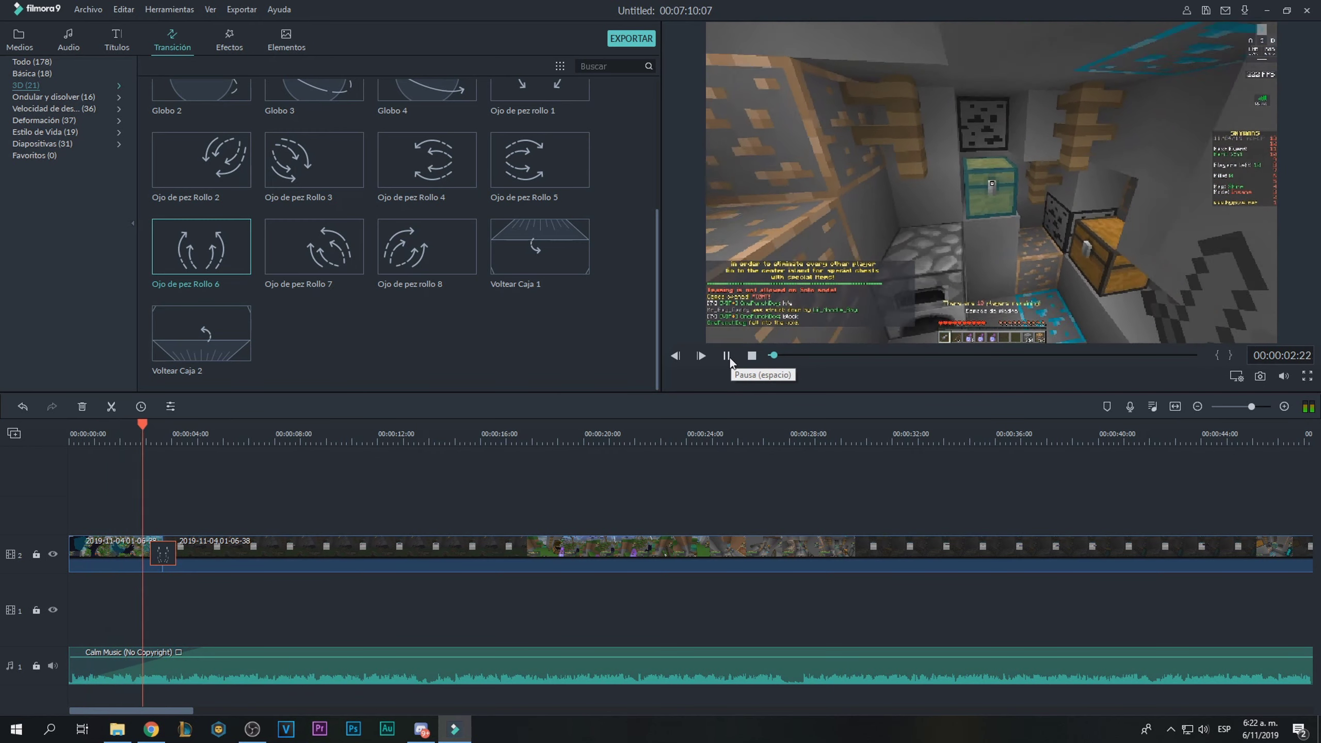
pyautogui.click(727, 356)
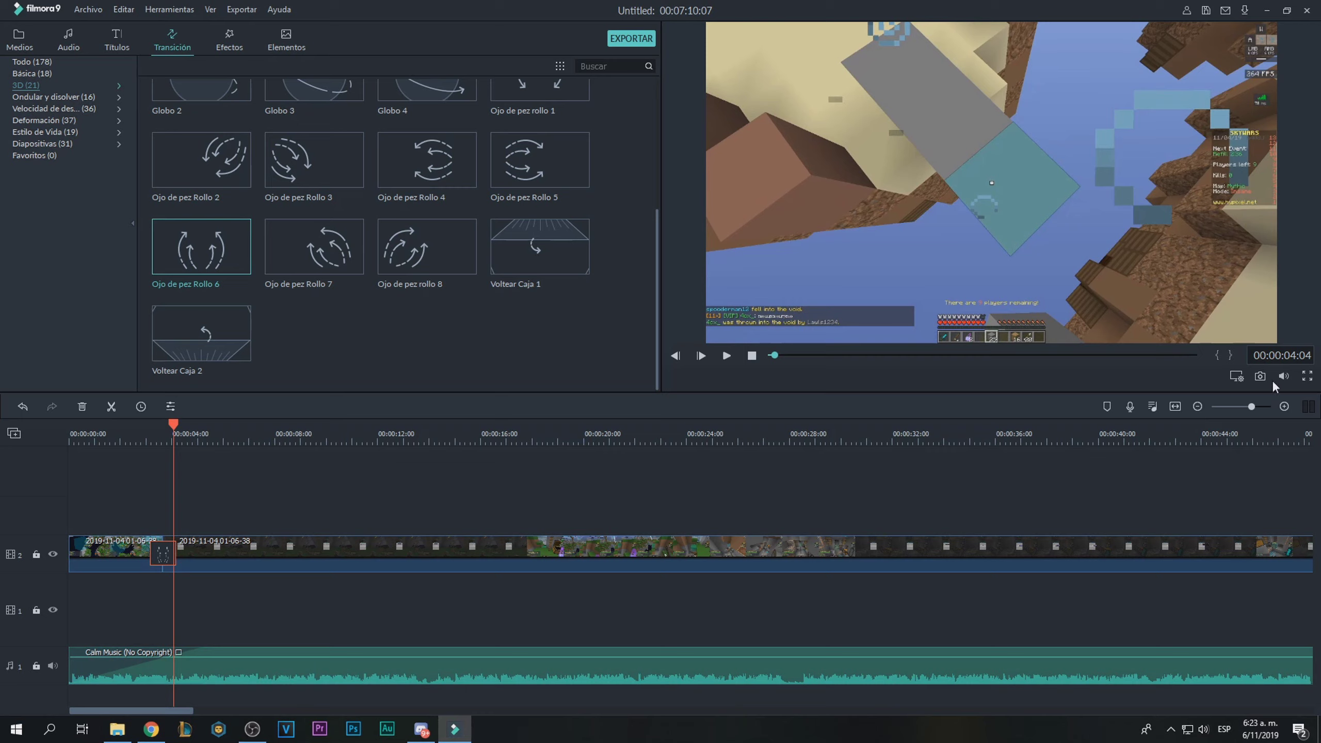
# Look over the preview's playback quality options and play the project briefly from 00:00:04:04 to 00:00:04:18.
pyautogui.moveTo(1190, 425)
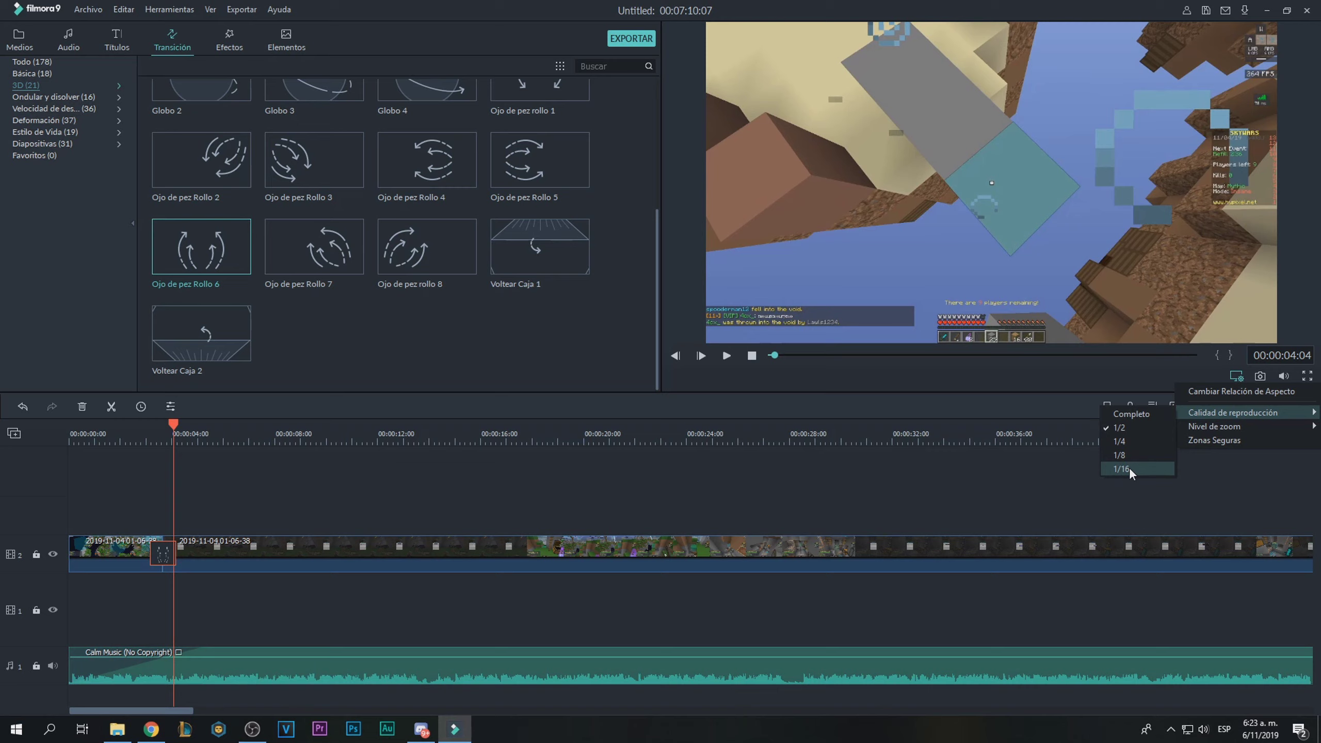
pyautogui.click(1018, 378)
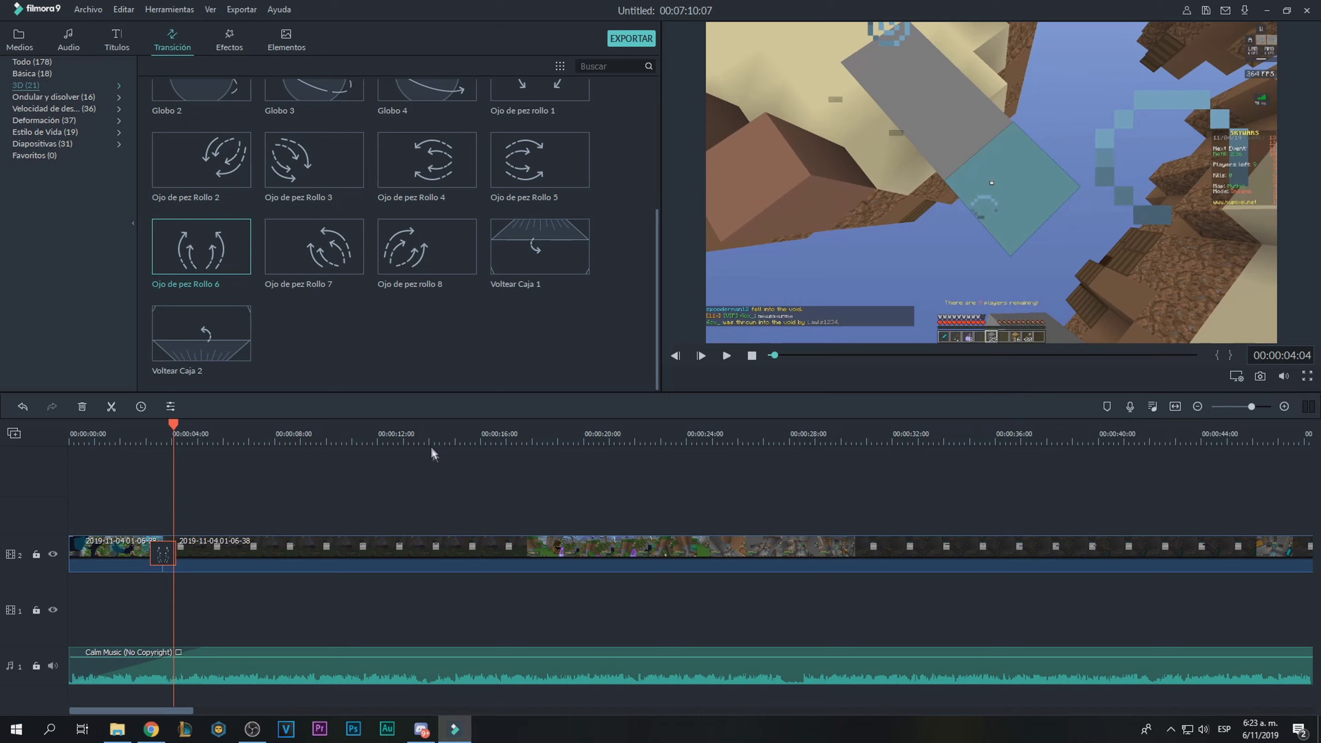
pyautogui.click(728, 356)
pyautogui.click(728, 356)
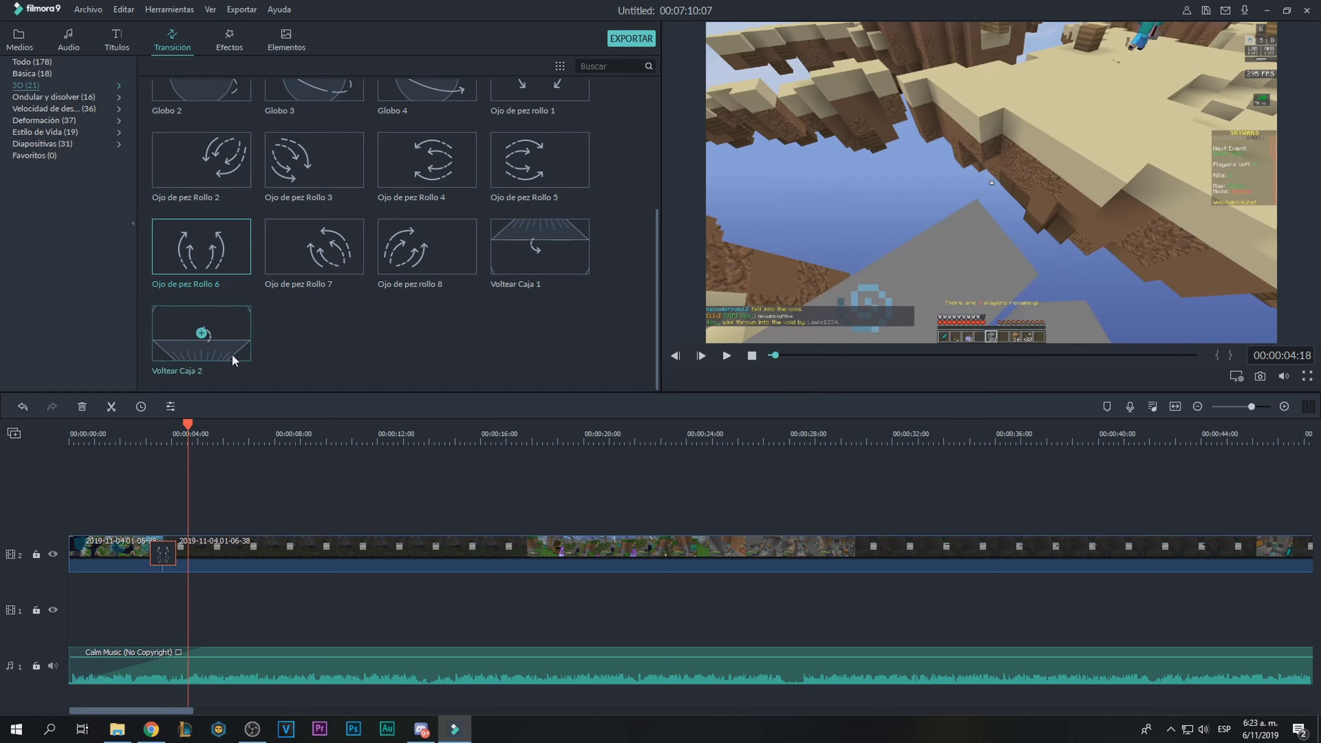
# Browse the title presets and preview Título 28 and Título 27.
pyautogui.click(121, 42)
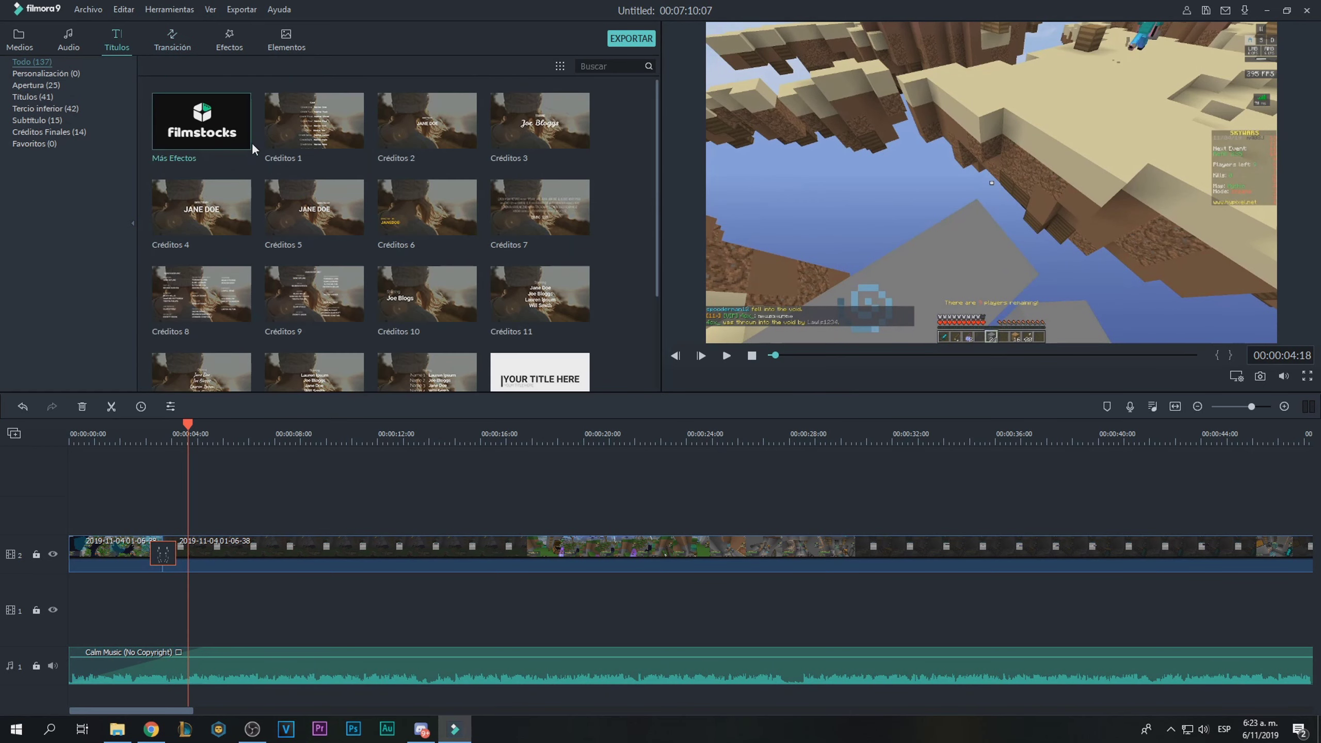
pyautogui.scroll(-3, 415, 235)
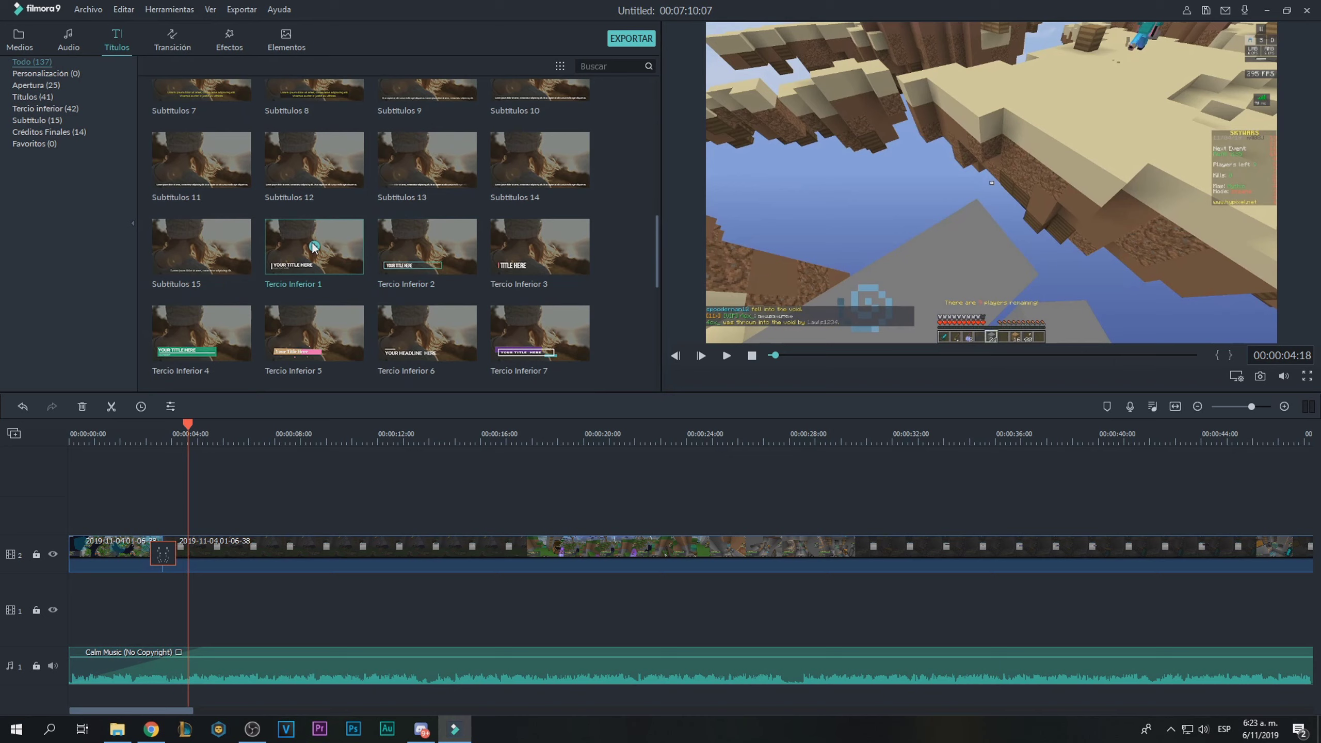
pyautogui.scroll(4, 401, 235)
pyautogui.click(351, 249)
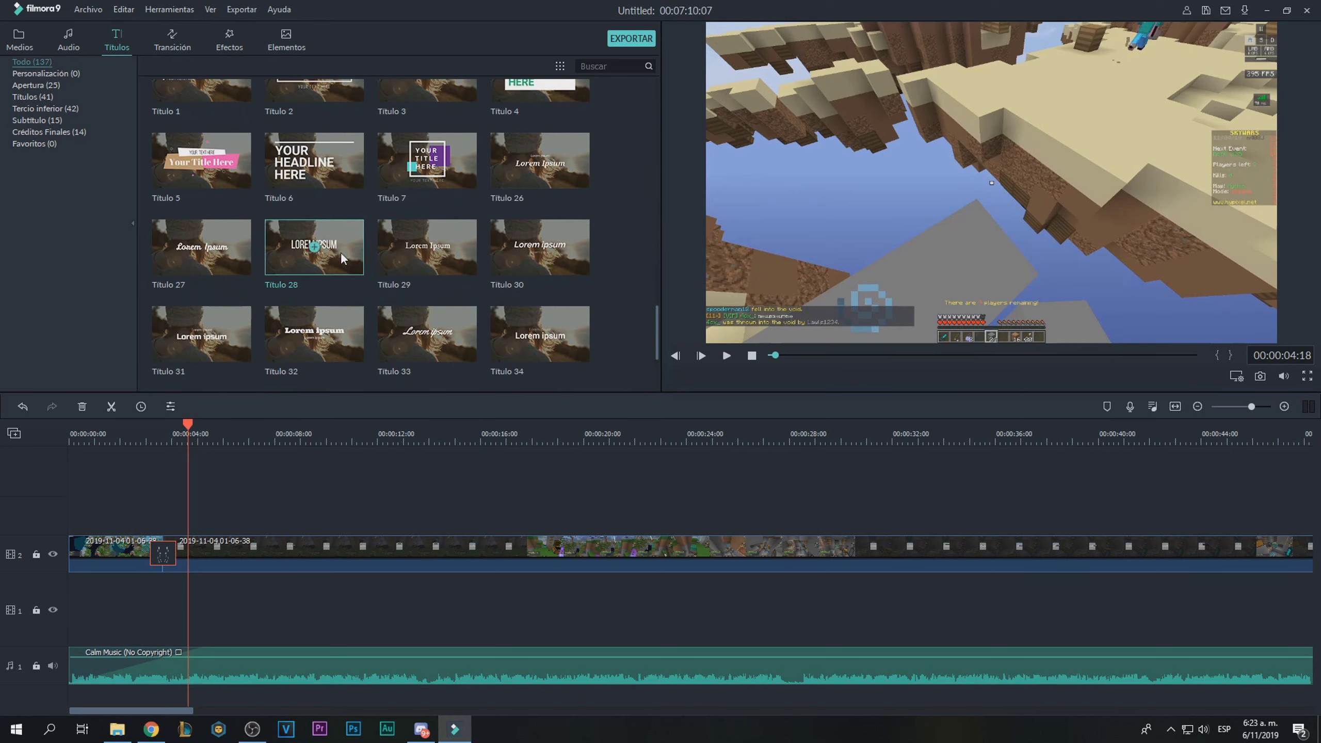
pyautogui.click(727, 356)
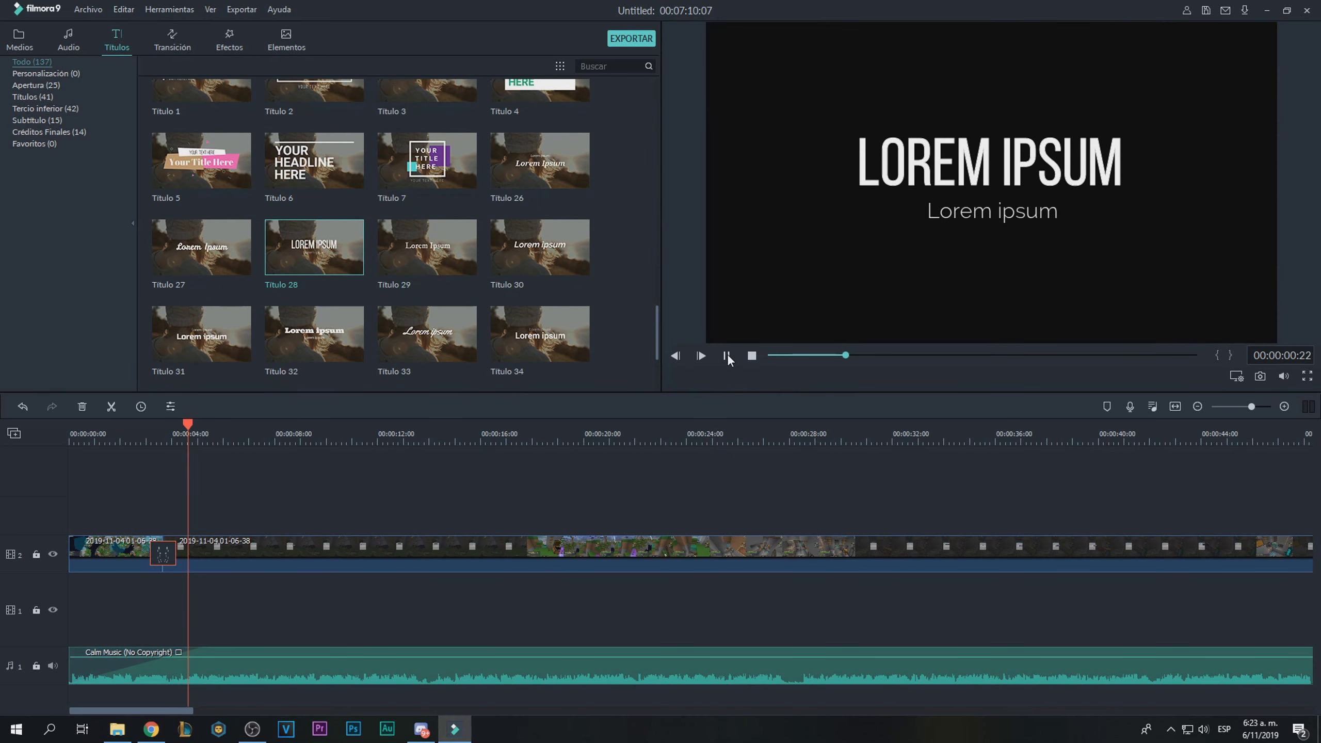
pyautogui.click(728, 356)
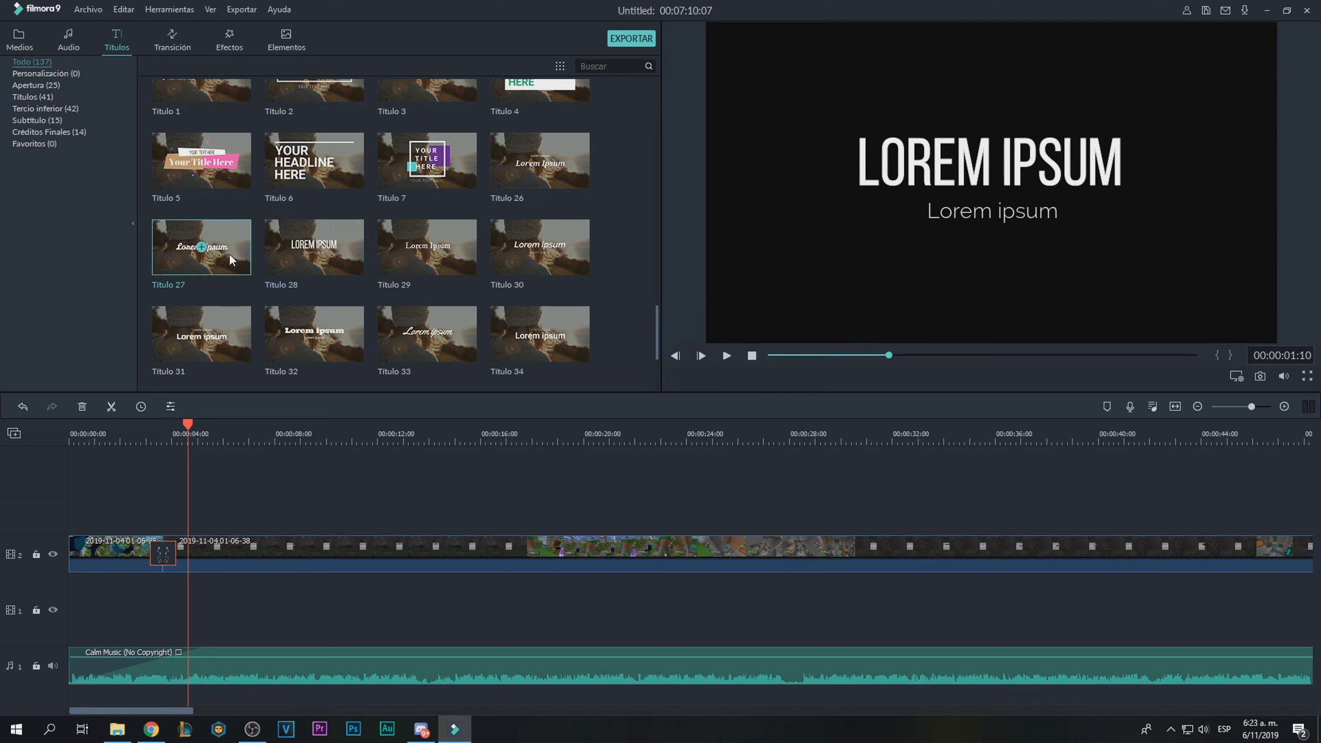
pyautogui.click(726, 355)
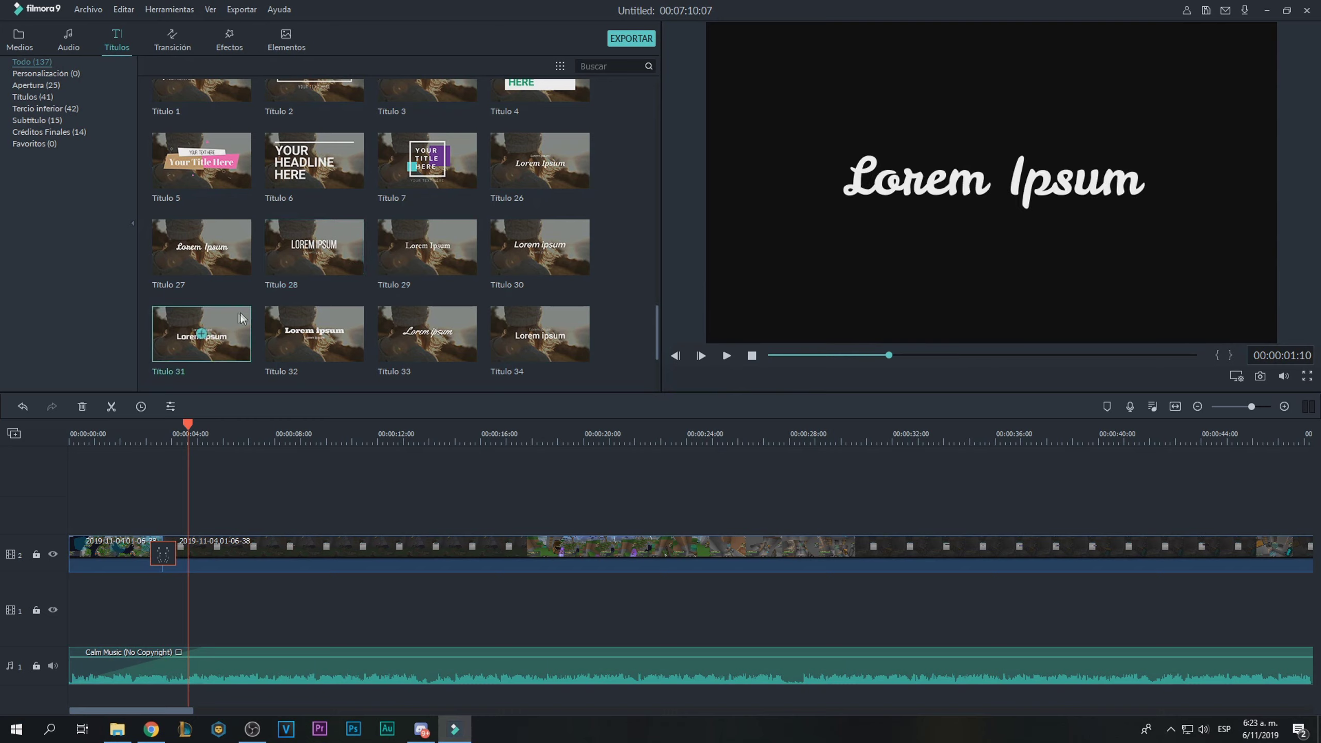
# Preview the title presets Título 37, Título 38 and Título 36.
pyautogui.scroll(-5, 312, 317)
pyautogui.scroll(3, 432, 291)
pyautogui.click(469, 257)
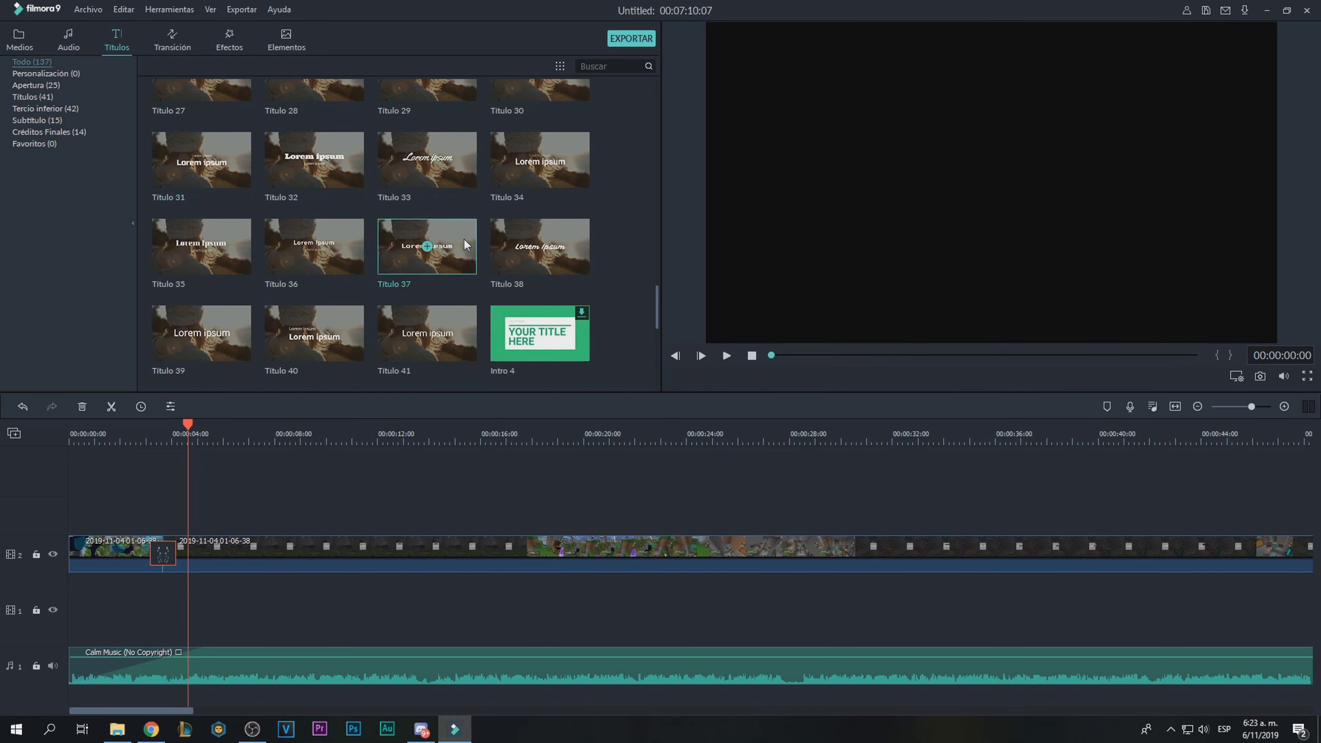
pyautogui.click(727, 356)
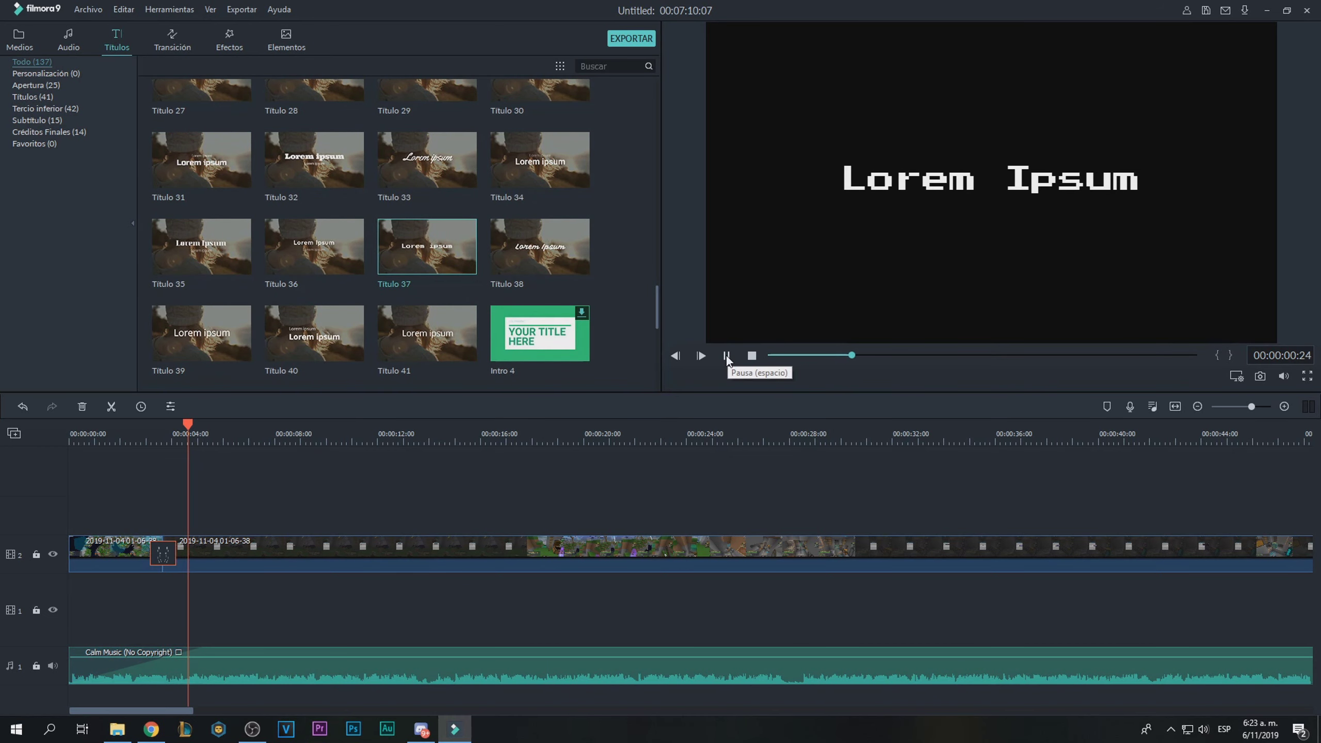
pyautogui.moveTo(576, 268)
pyautogui.click(726, 356)
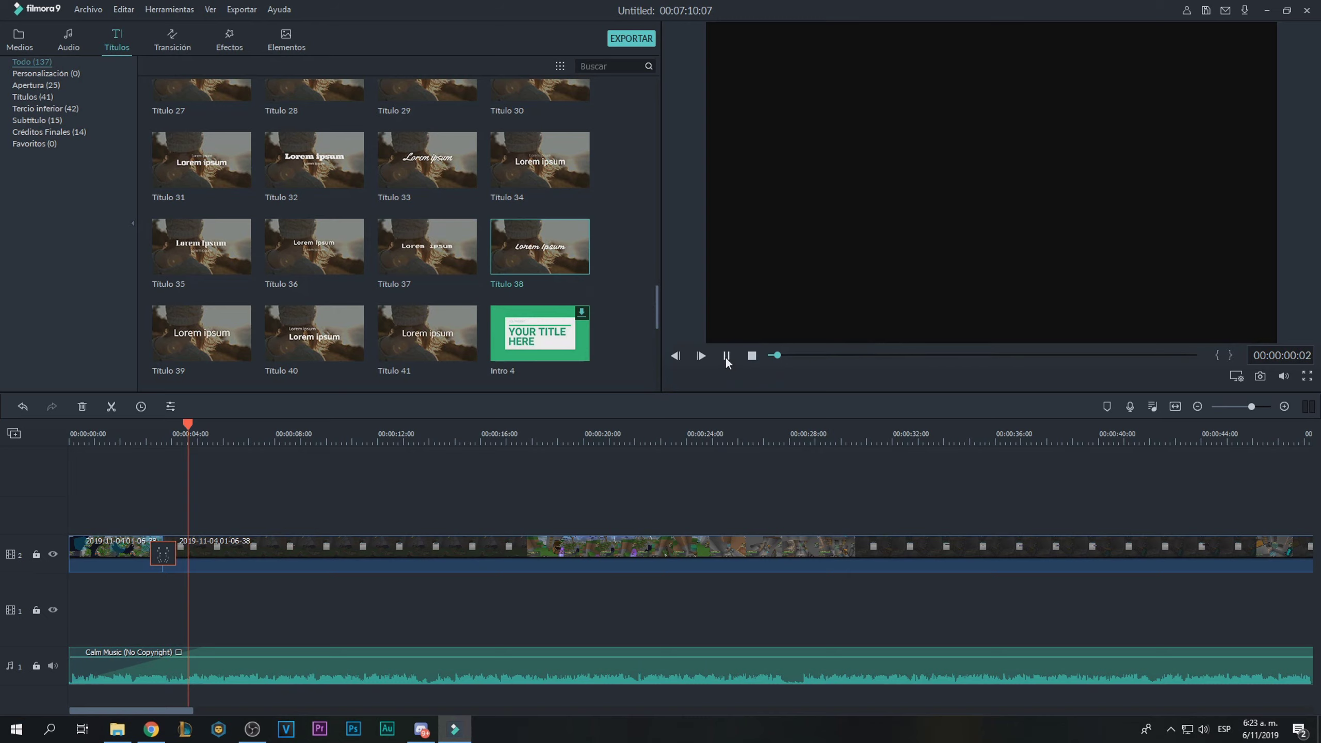
pyautogui.click(294, 249)
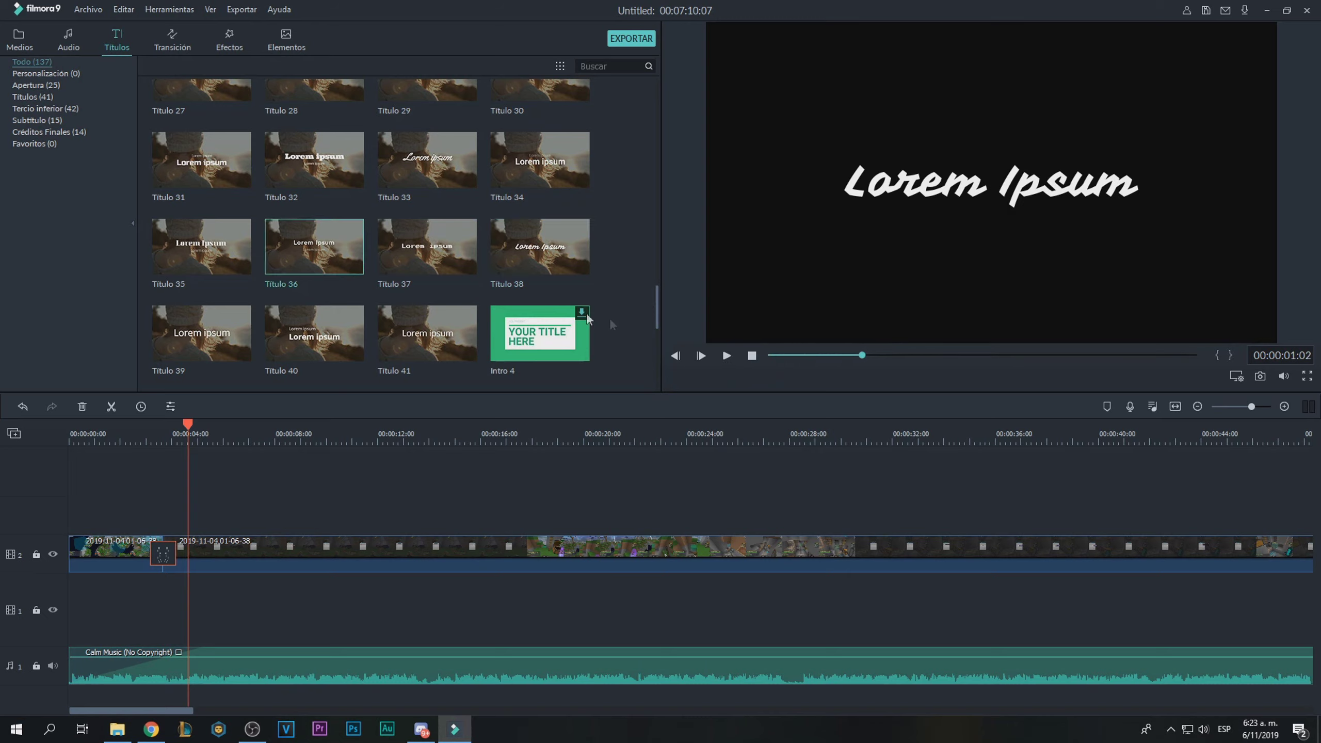
pyautogui.click(726, 356)
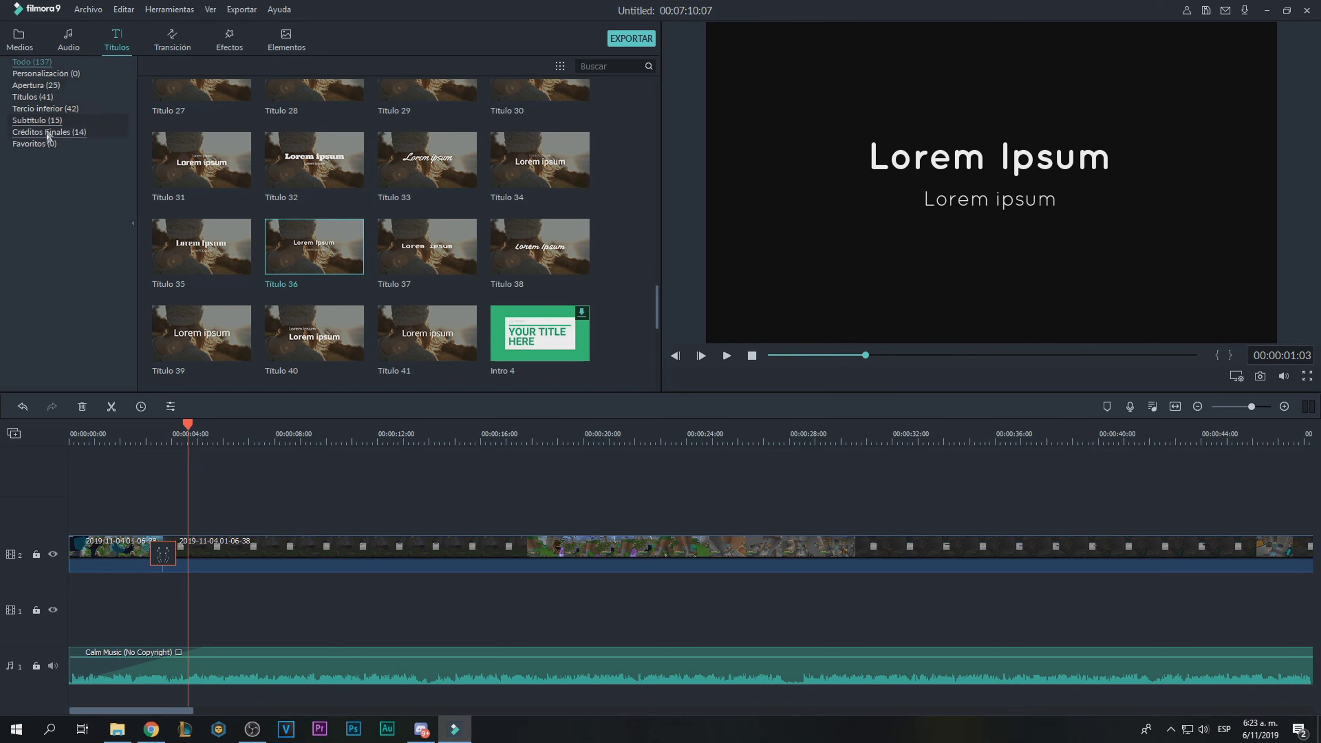
# Preview Título 30 from the Títulos category and place it on track 3 above the start of the second video clip.
pyautogui.click(41, 98)
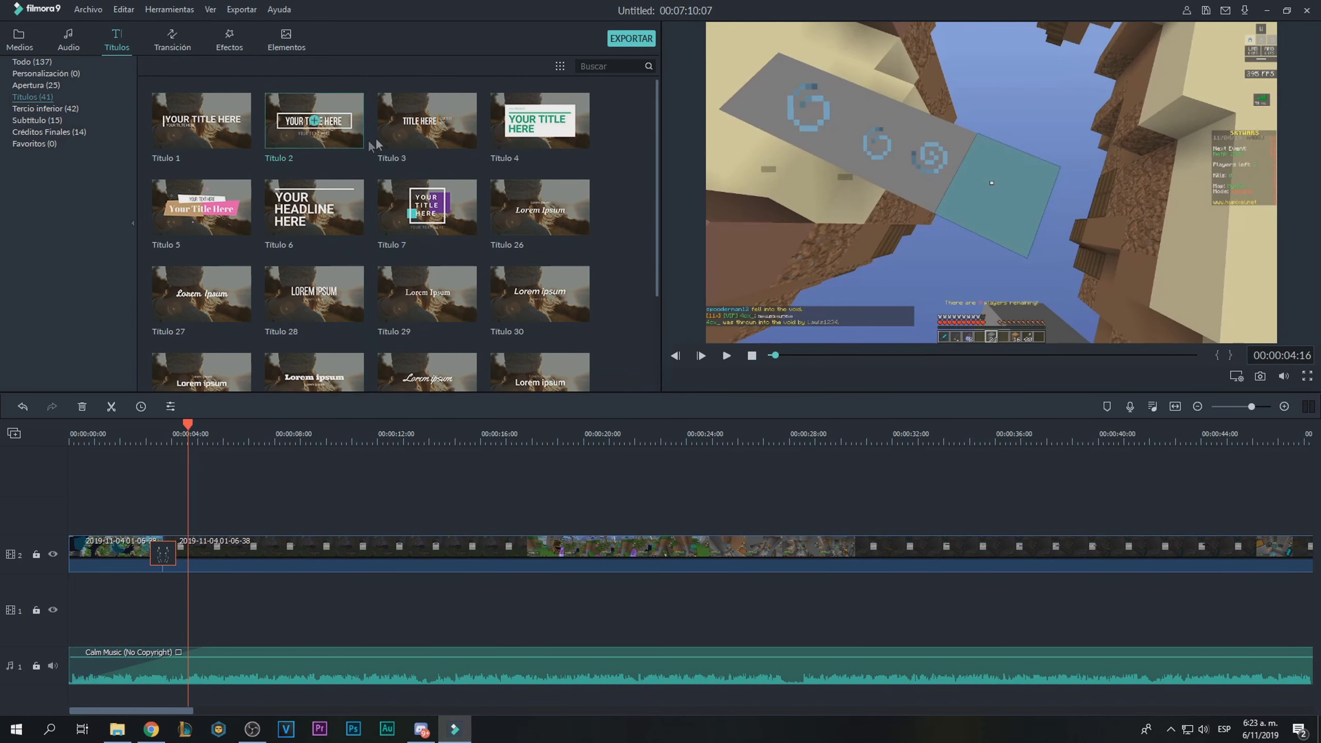
pyautogui.scroll(-2, 500, 219)
pyautogui.click(537, 166)
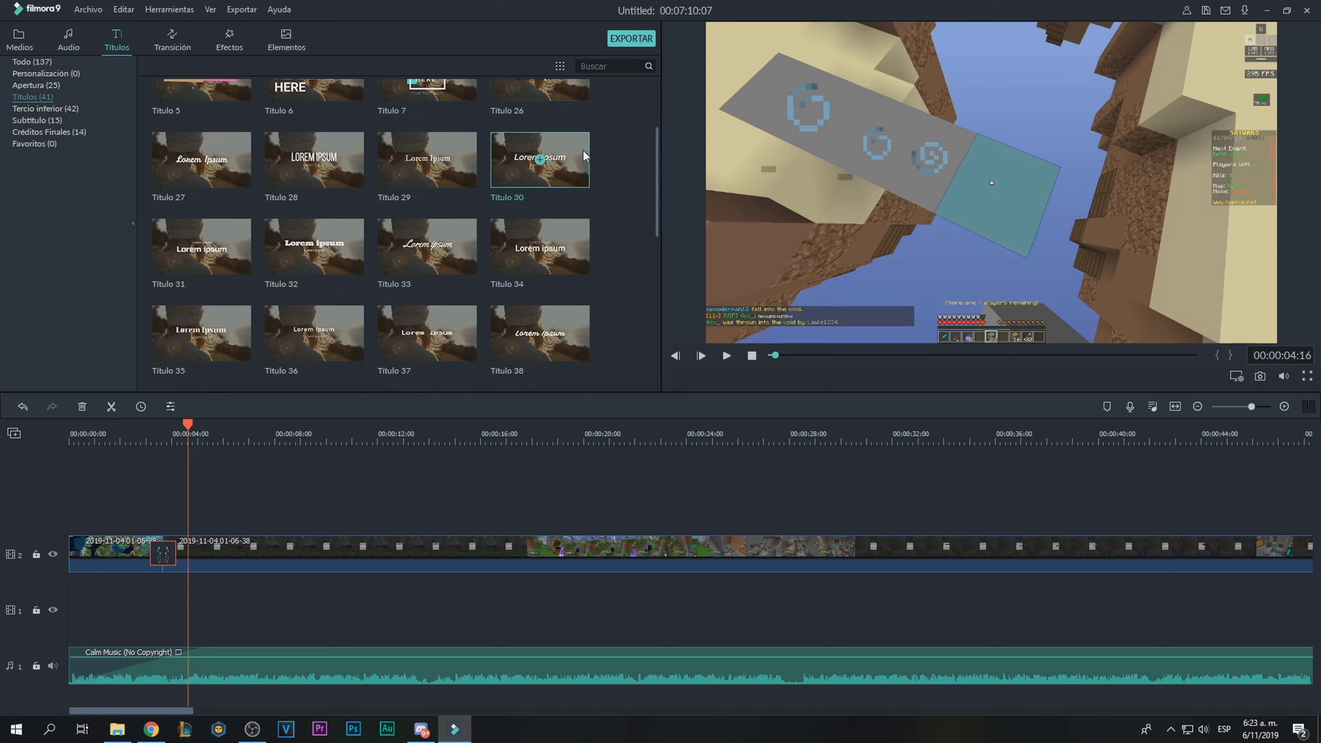
pyautogui.click(727, 356)
pyautogui.click(728, 356)
pyautogui.moveTo(558, 166); pyautogui.dragTo(176, 510)
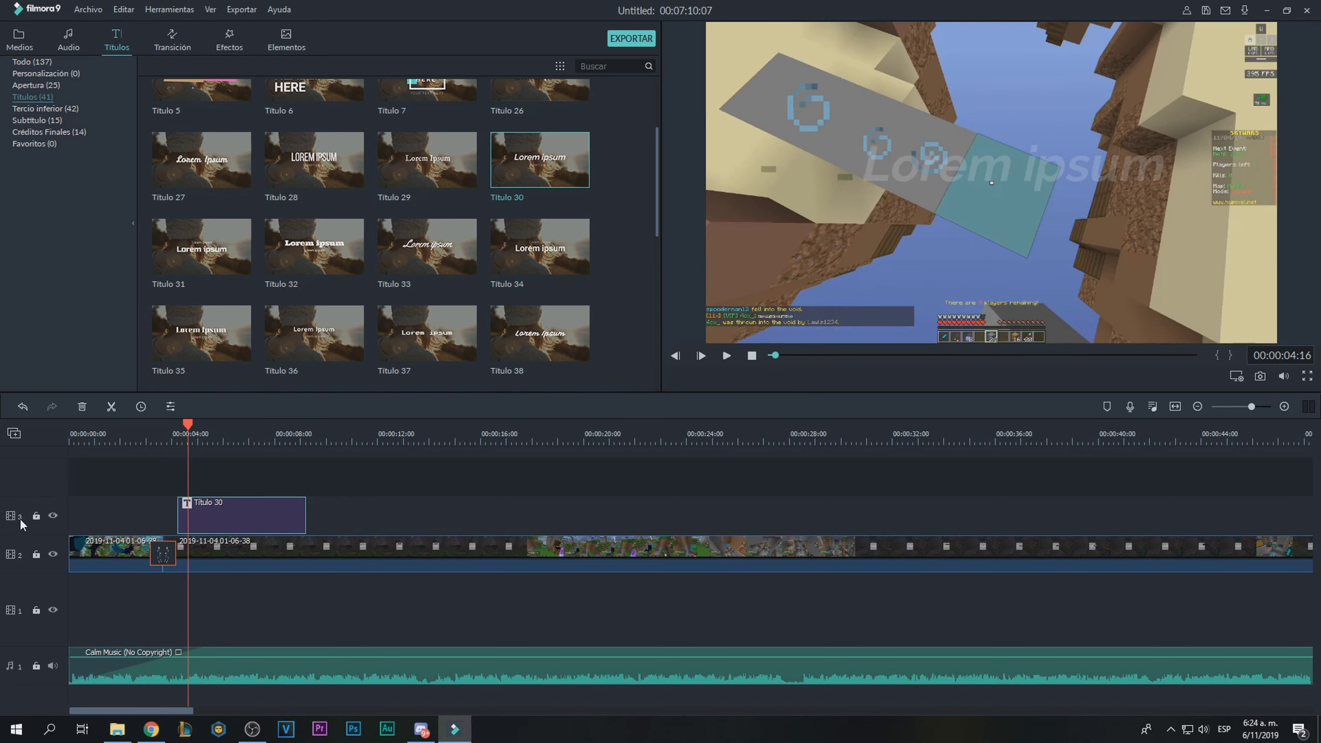
# Move the smaller text line of the Título 30 title slightly lower and open the advanced text editor.
pyautogui.doubleClick(247, 507)
pyautogui.moveTo(332, 128); pyautogui.dragTo(232, 126)
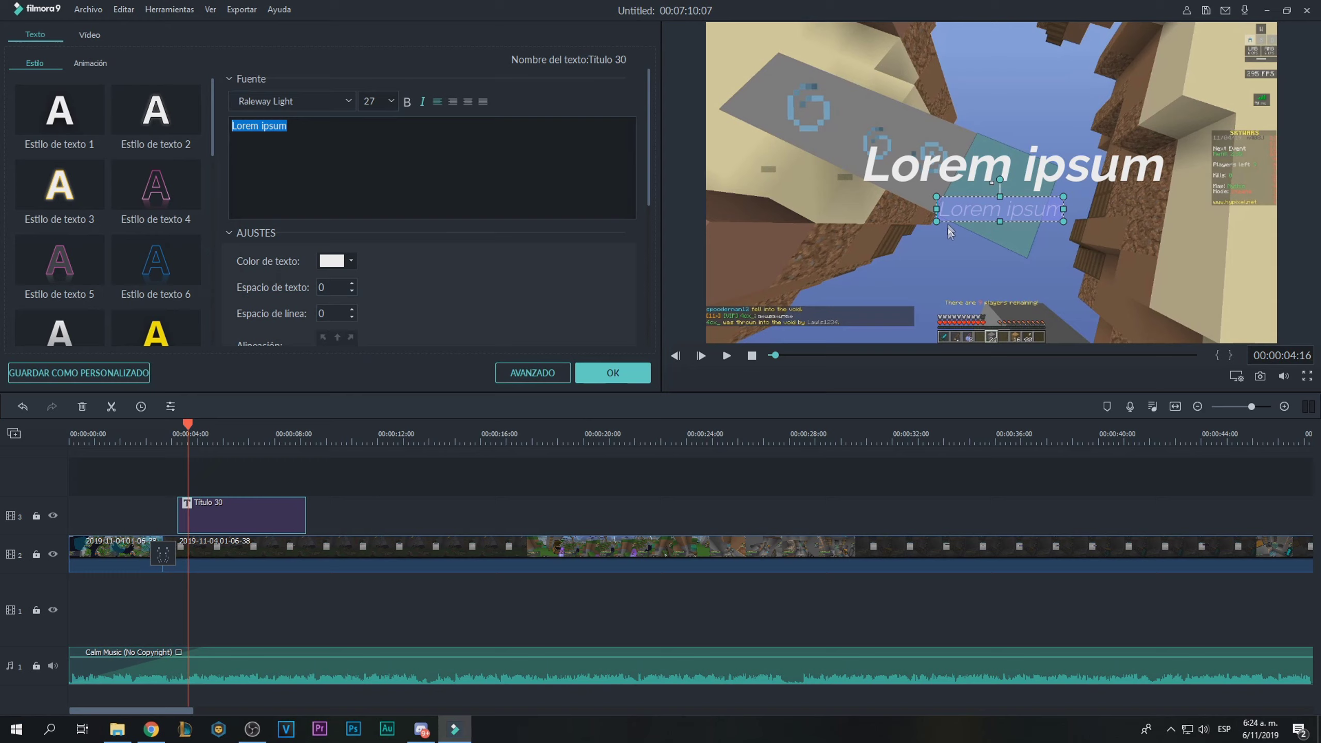
pyautogui.click(1012, 204)
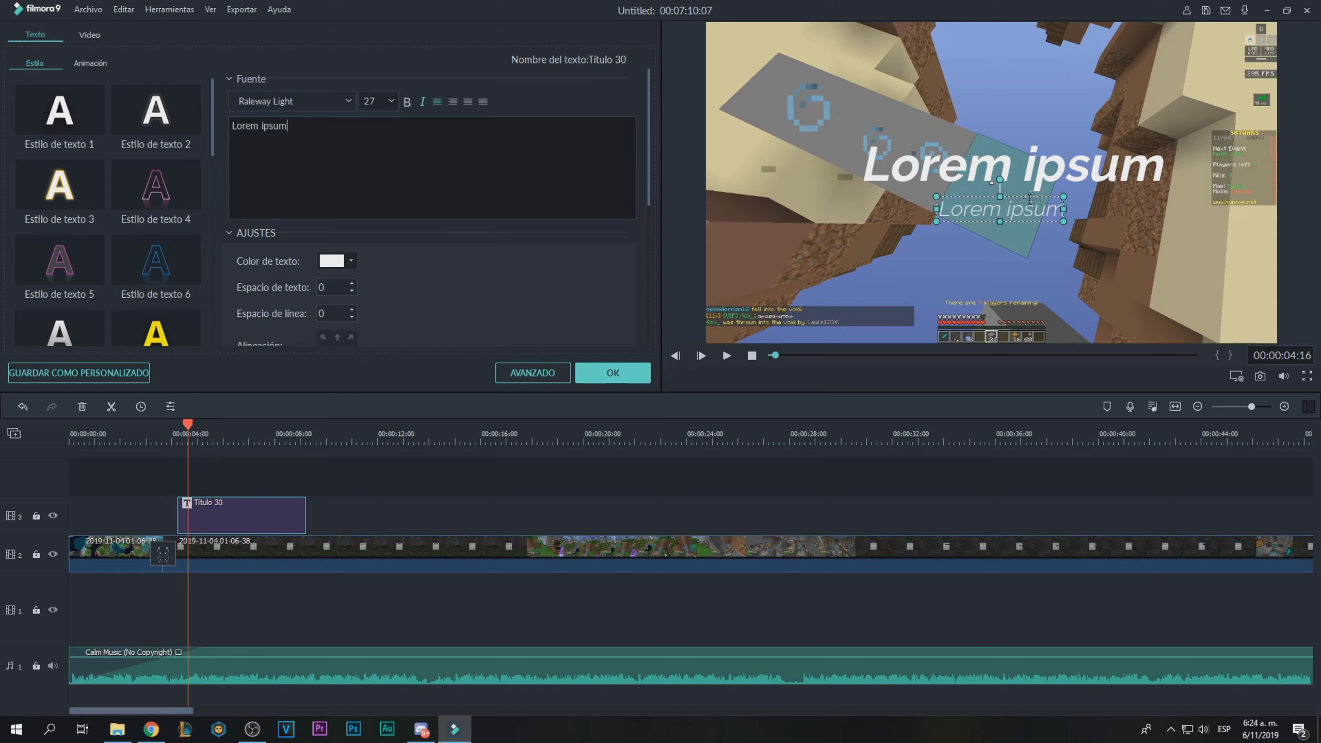
pyautogui.moveTo(1032, 196); pyautogui.dragTo(1034, 207)
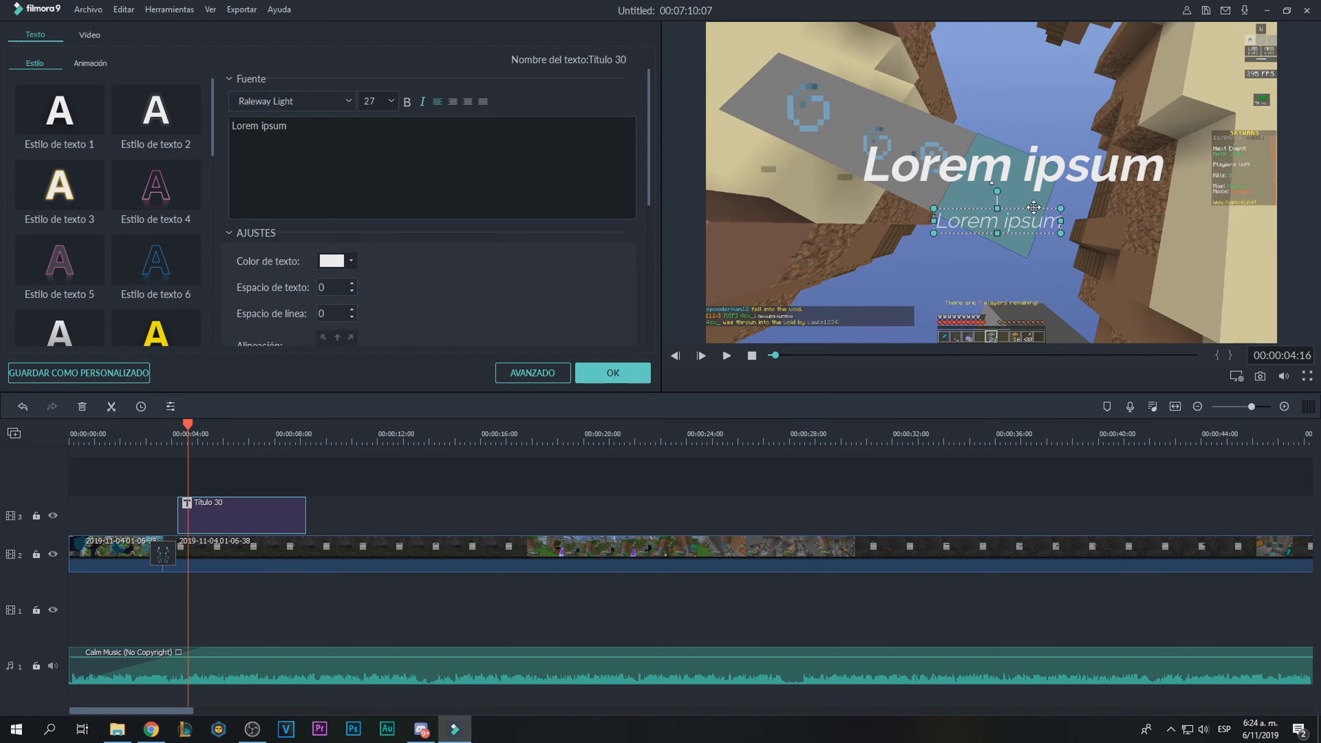
pyautogui.click(550, 373)
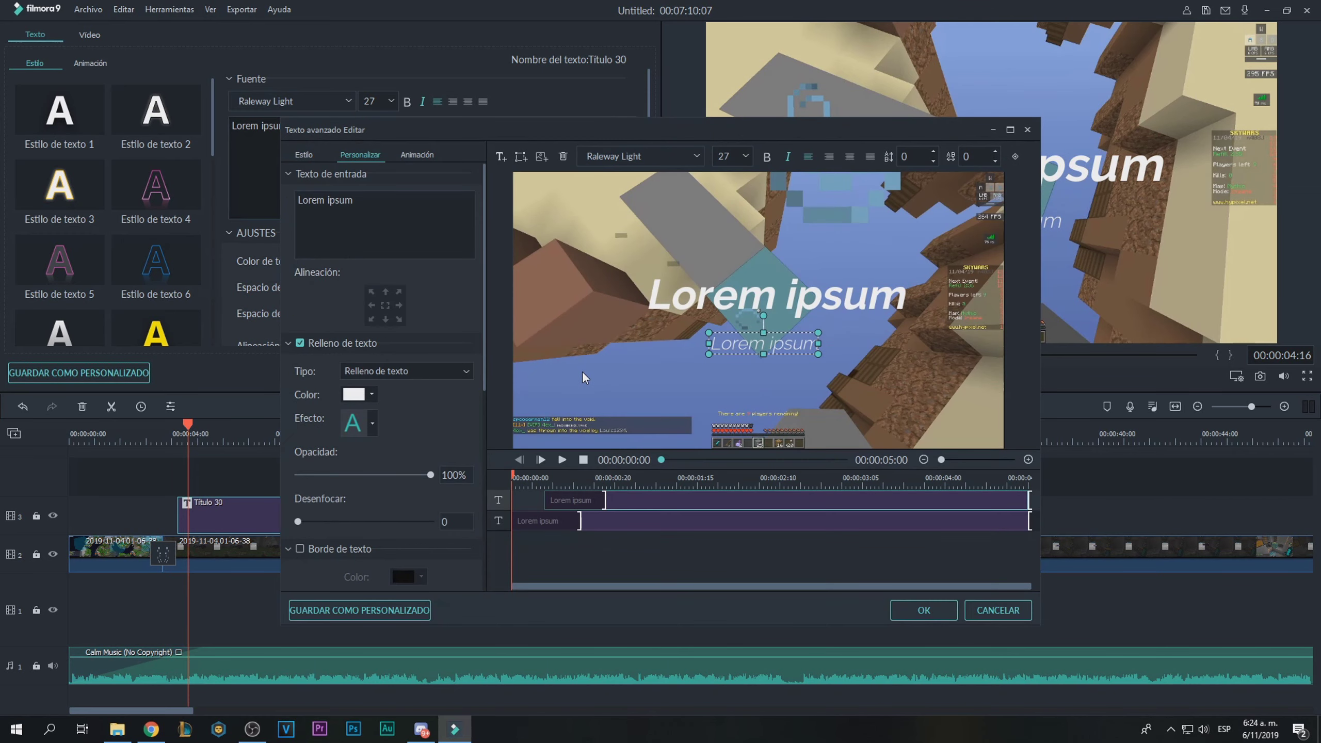
pyautogui.moveTo(714, 122); pyautogui.dragTo(597, 89)
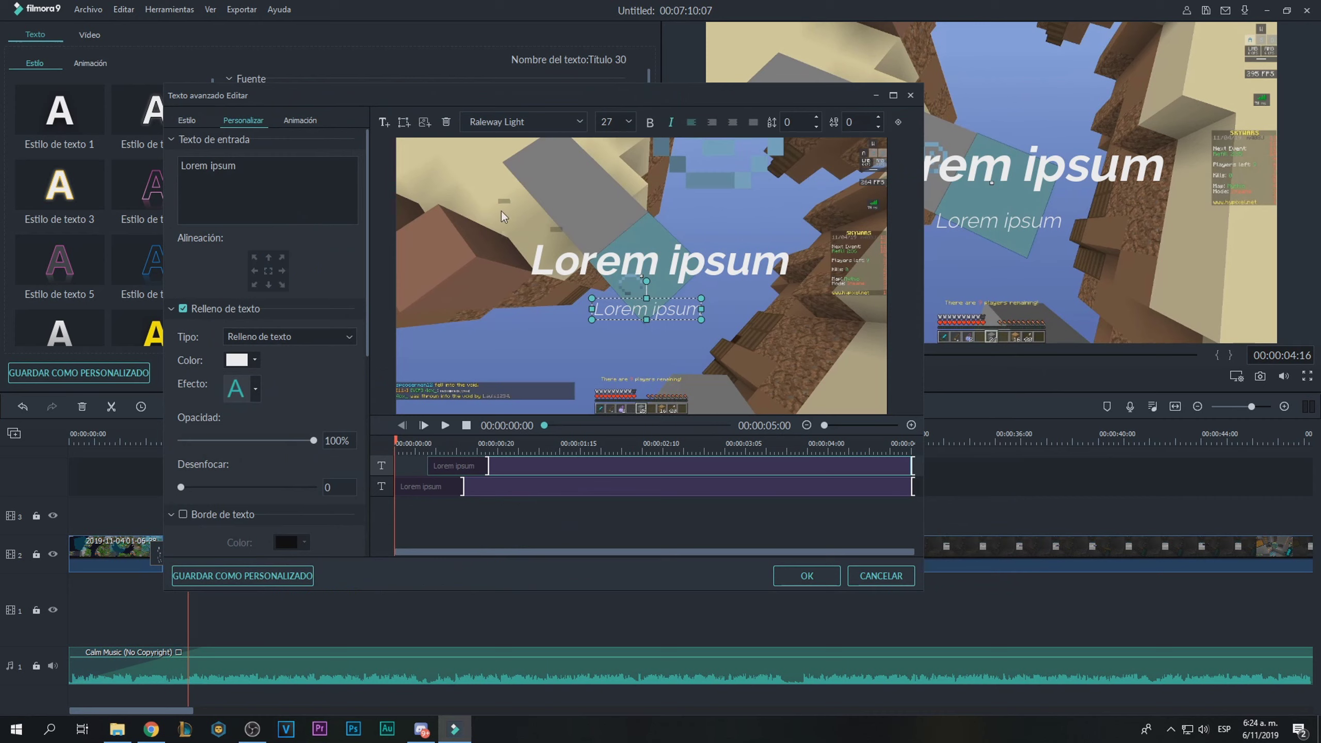
# Delete the smaller "Lorem ipsum" text line from the title in the advanced text editor.
pyautogui.click(500, 483)
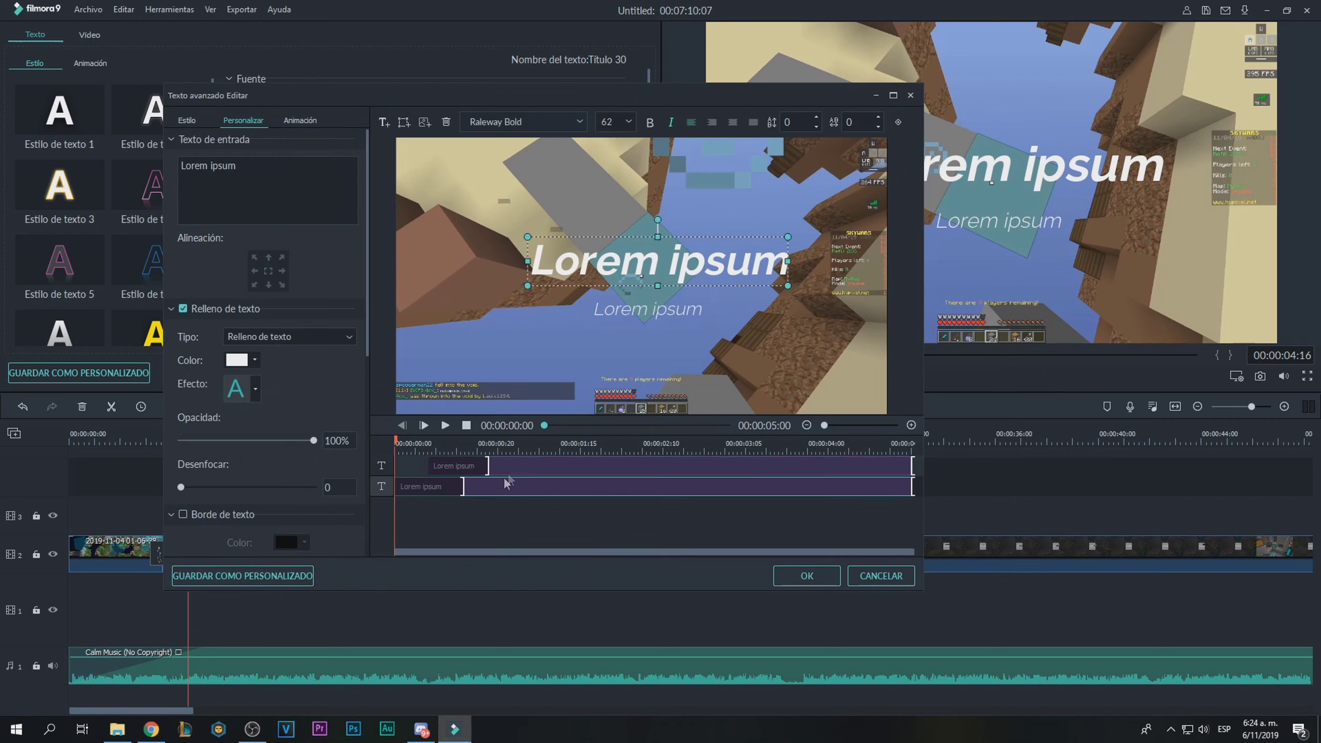
pyautogui.click(659, 310)
pyautogui.moveTo(661, 311); pyautogui.dragTo(670, 325)
pyautogui.click(551, 490)
pyautogui.click(560, 465)
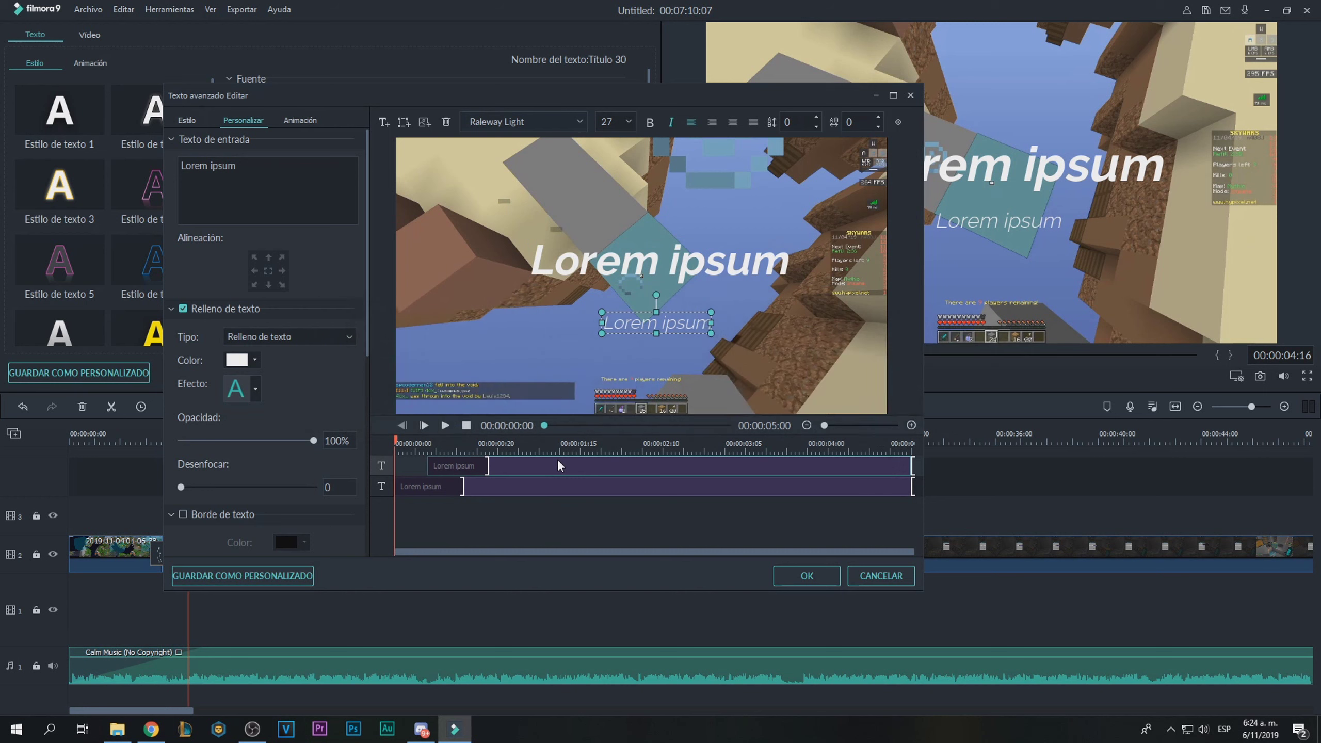
pyautogui.press('Delete')
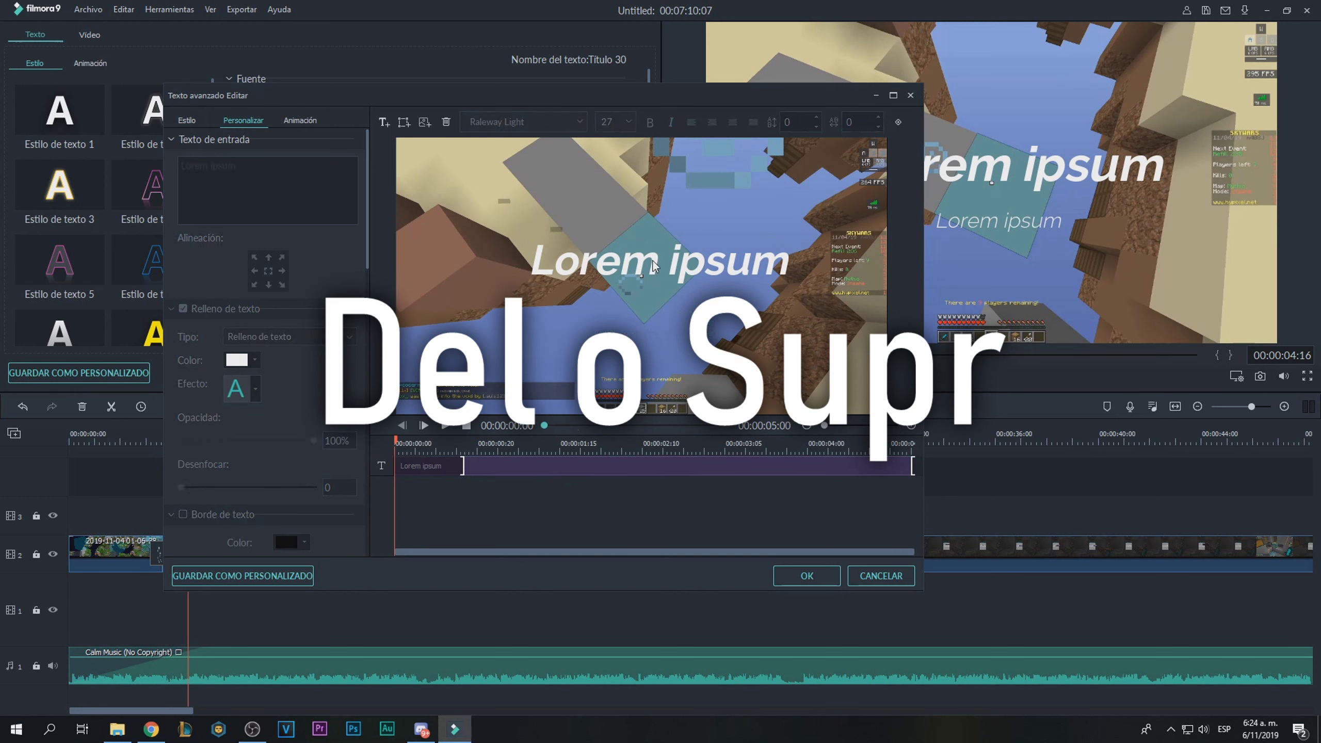
# Center the remaining large text line in the frame and replace its text with "Bienvenidos".
pyautogui.moveTo(708, 264); pyautogui.dragTo(690, 280)
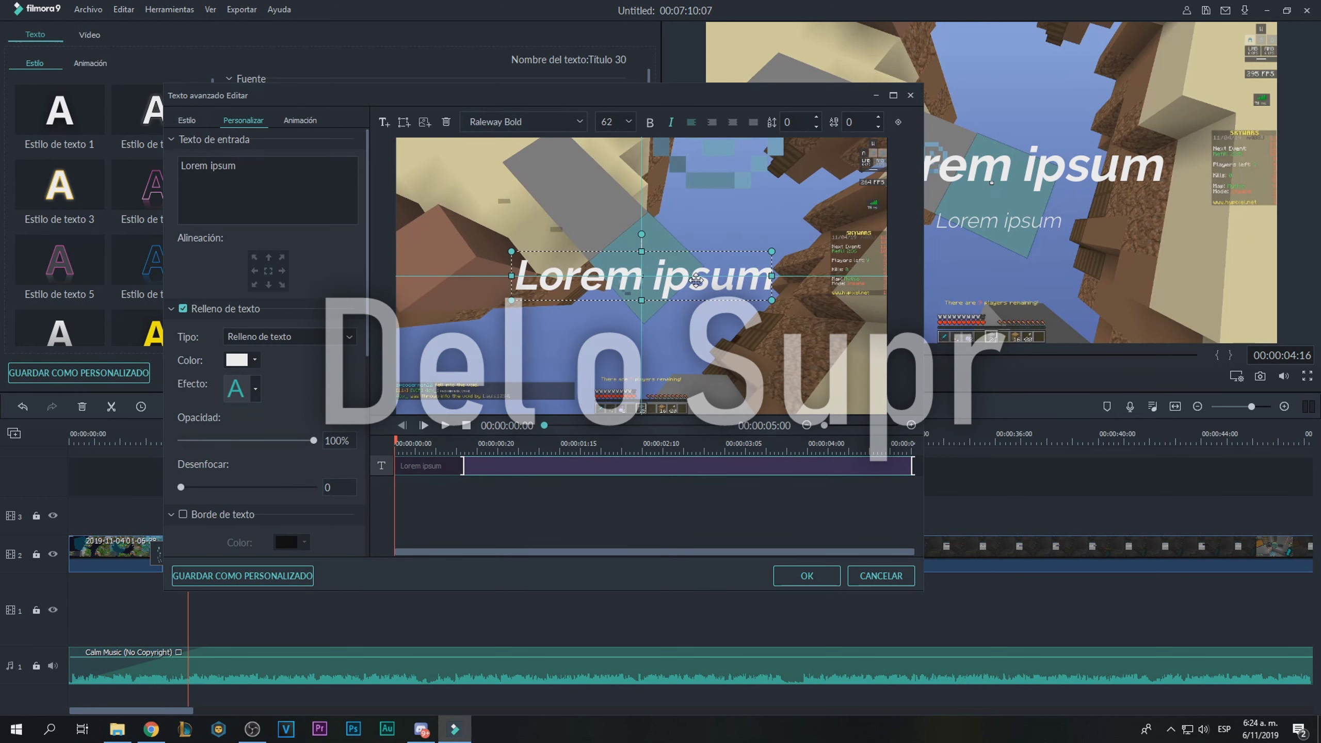
pyautogui.click(653, 286)
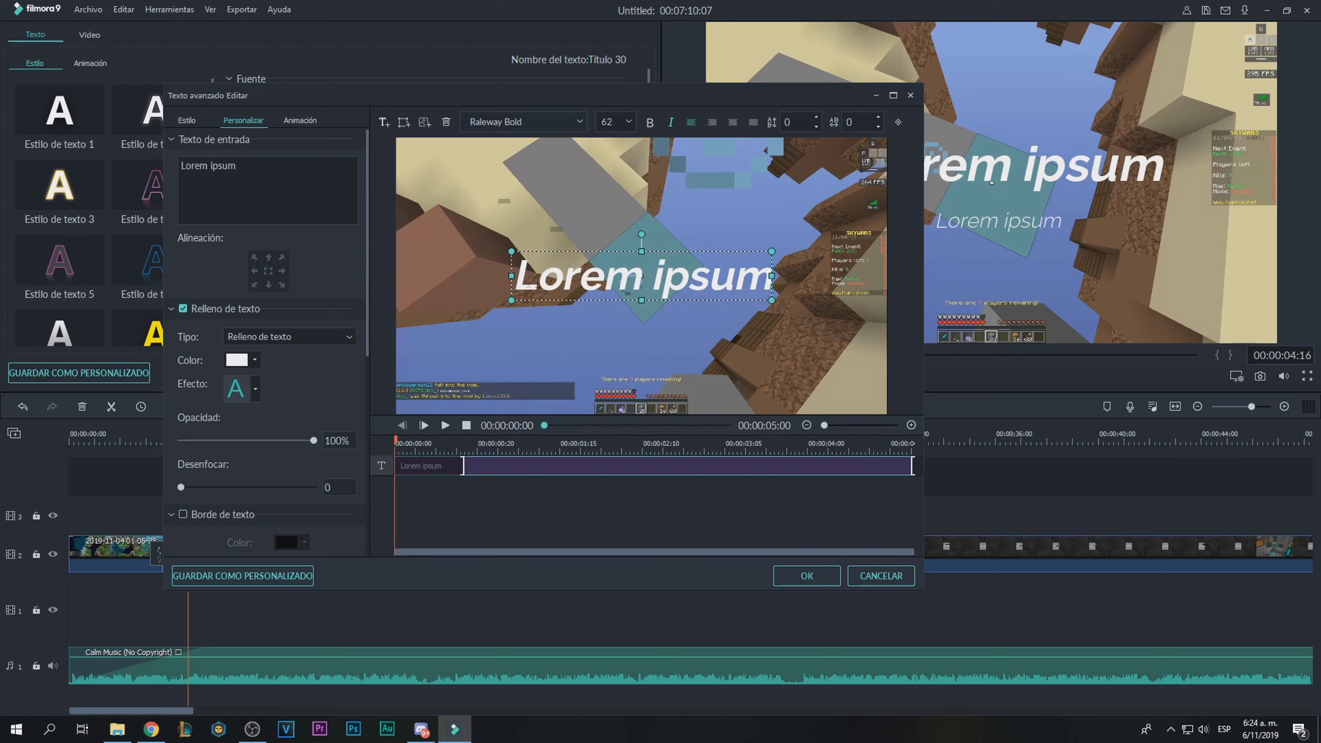
pyautogui.moveTo(514, 276); pyautogui.dragTo(802, 271)
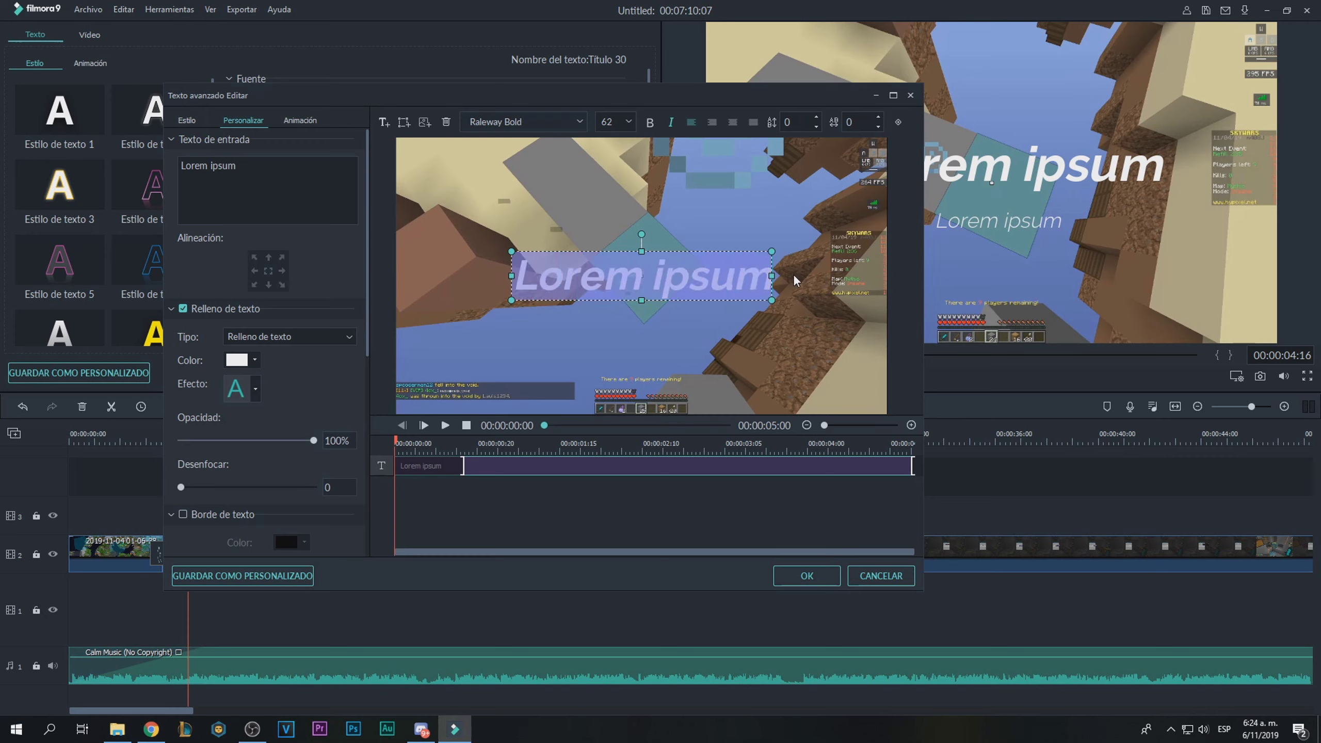
pyautogui.write('Bienvenidos')
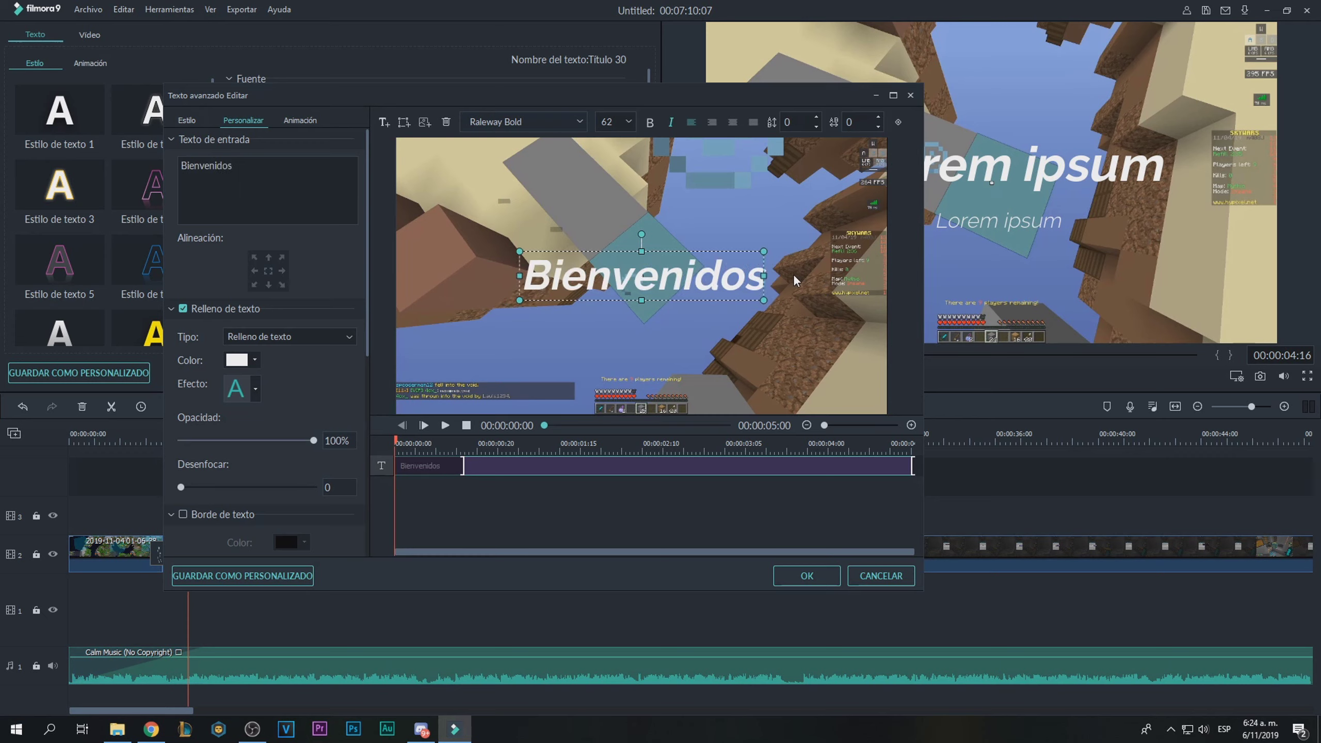
pyautogui.click(823, 578)
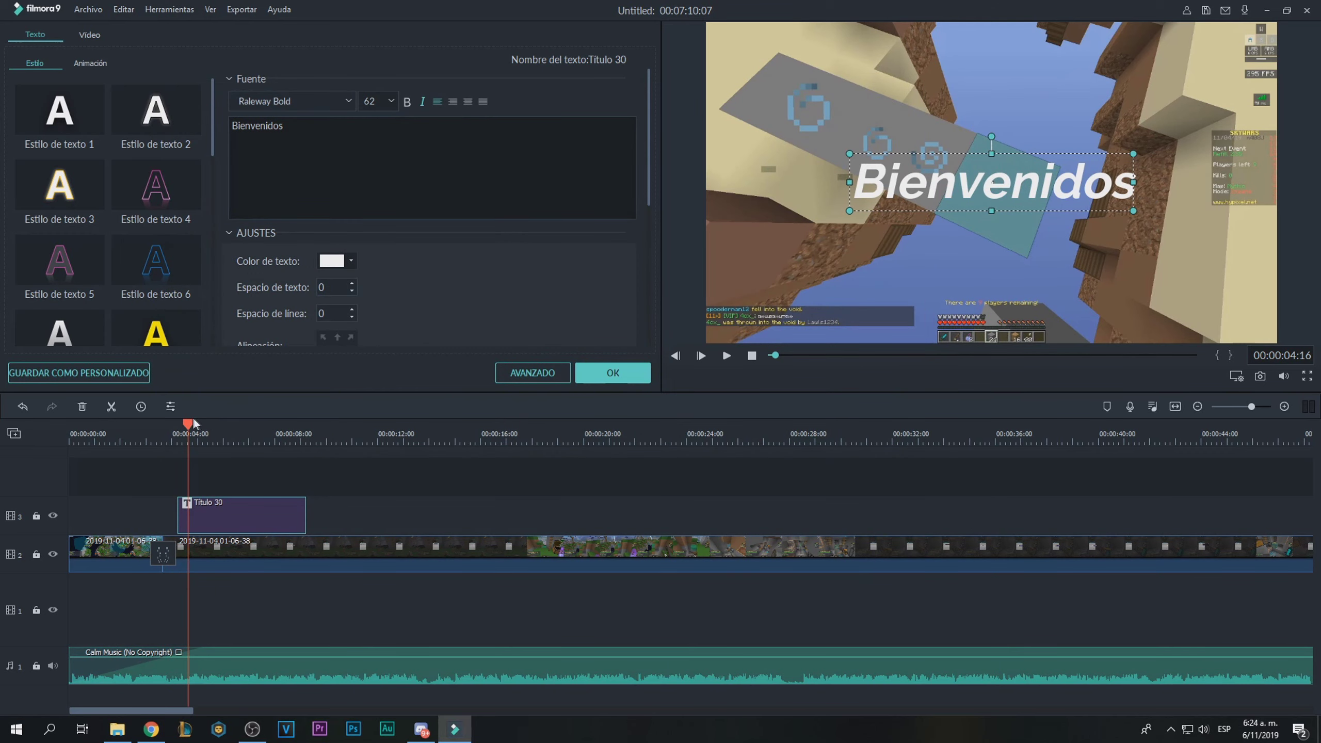
# Move the title clip to start at 00:00:04:16 and play the project from the beginning to 00:00:16:04 to check it.
pyautogui.moveTo(208, 502); pyautogui.dragTo(215, 508)
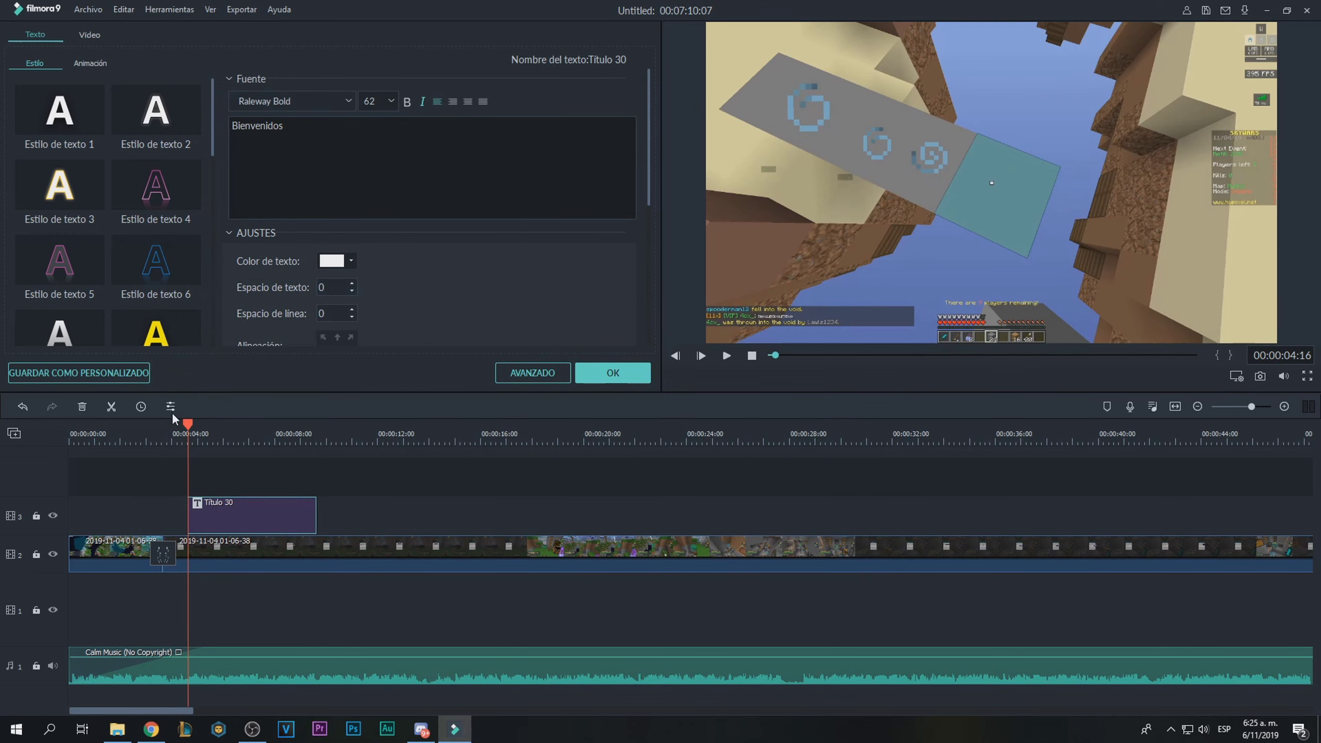
pyautogui.moveTo(188, 432); pyautogui.dragTo(34, 451)
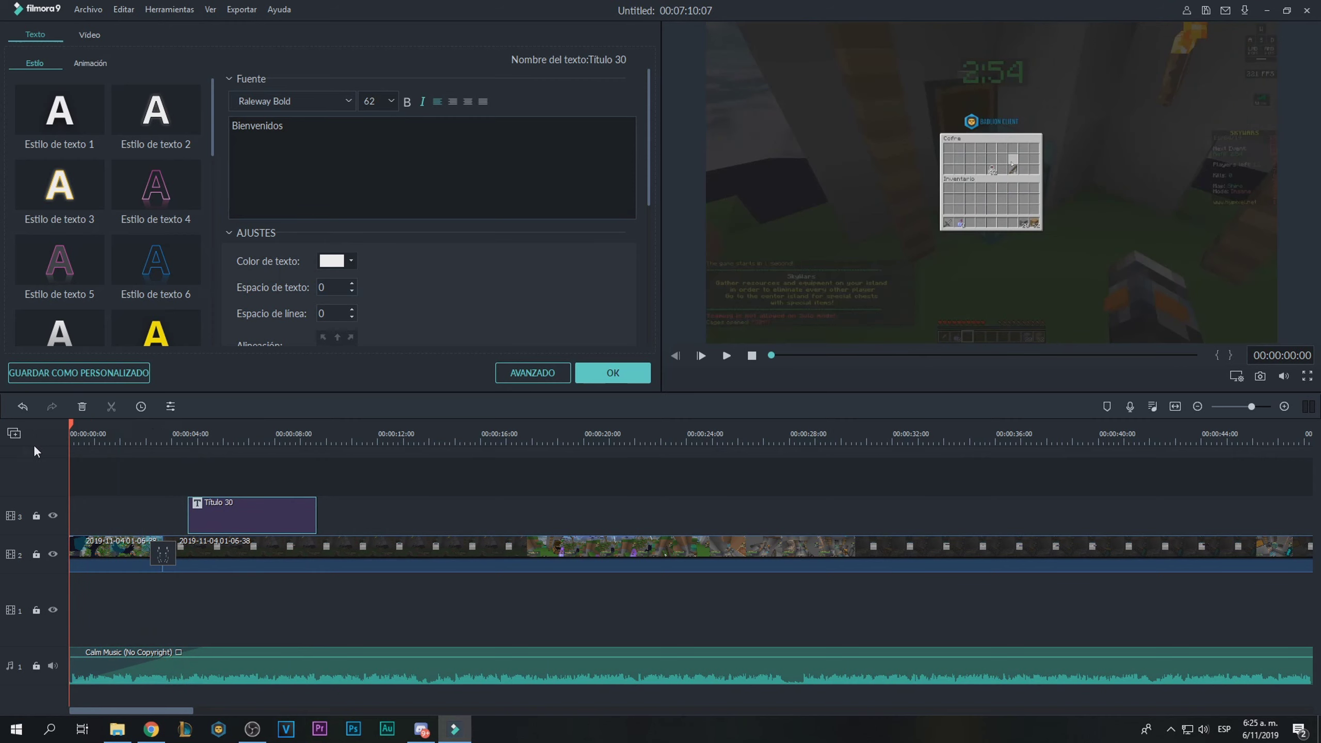
pyautogui.click(613, 373)
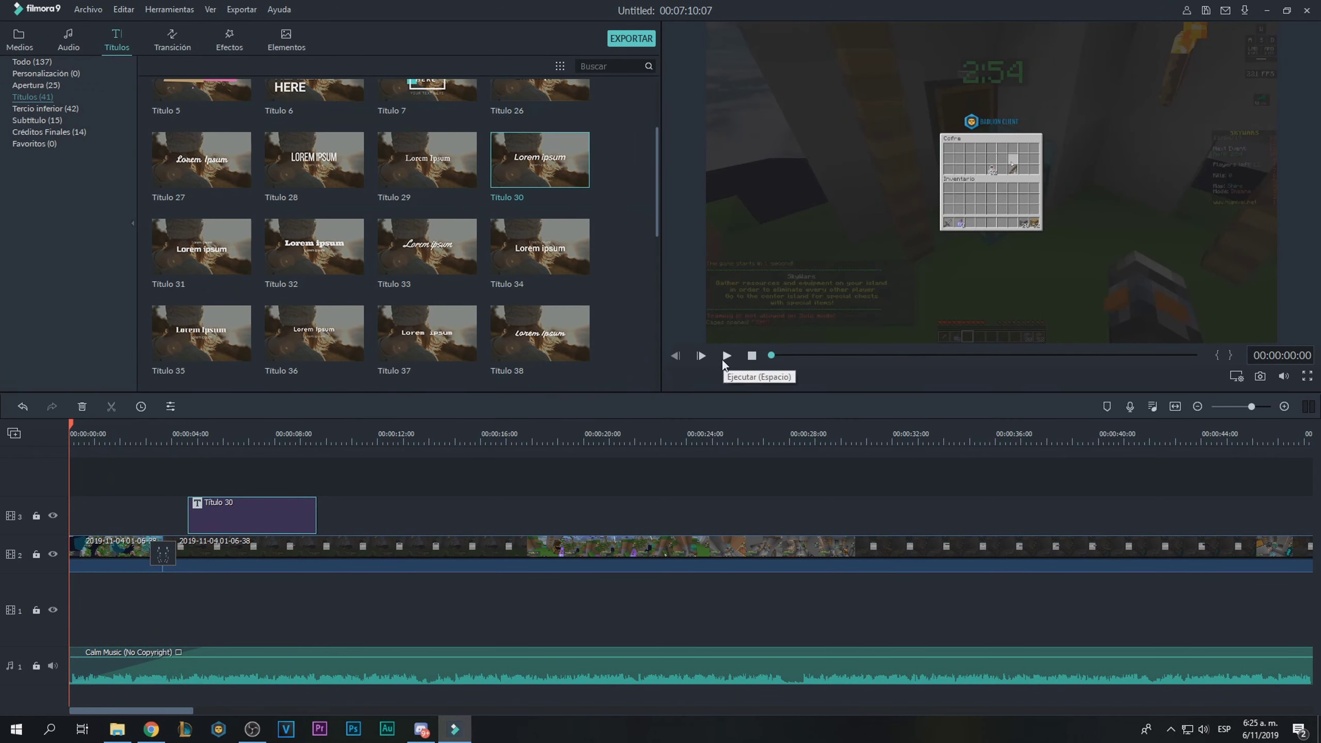
pyautogui.click(725, 358)
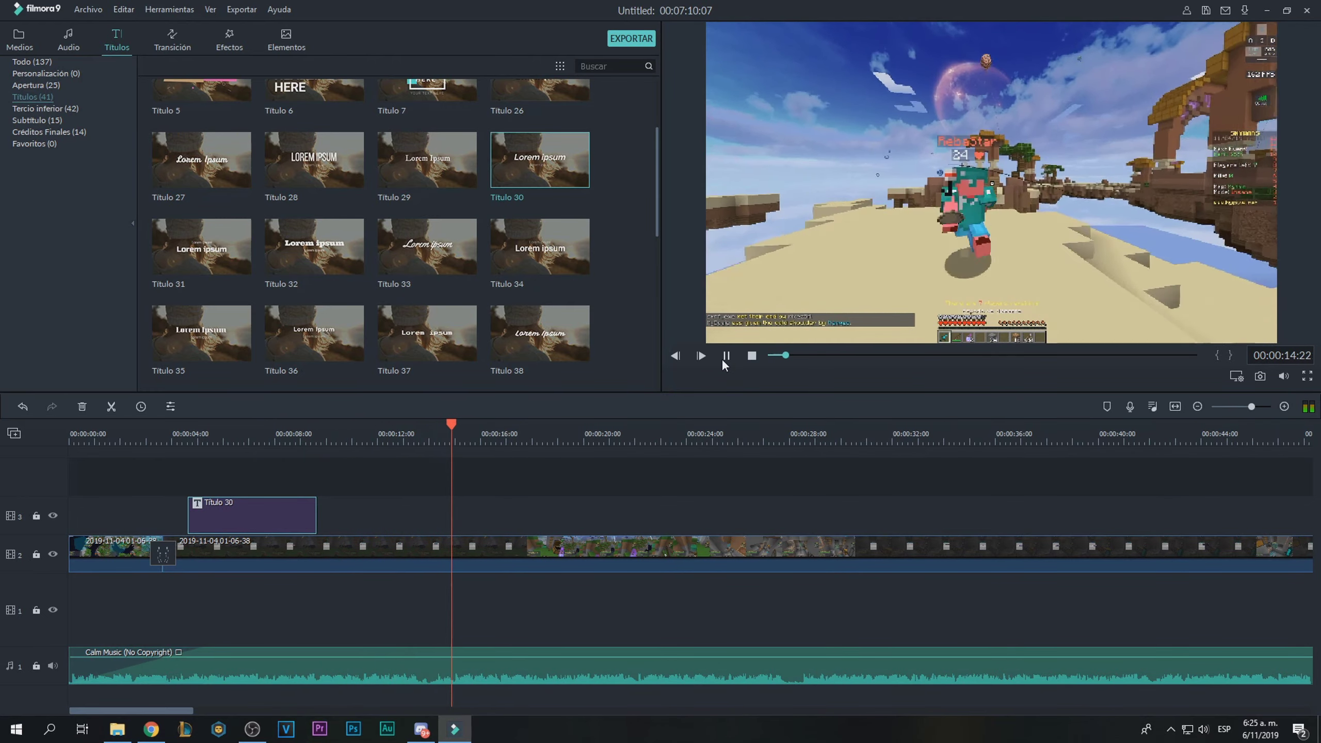
pyautogui.click(726, 356)
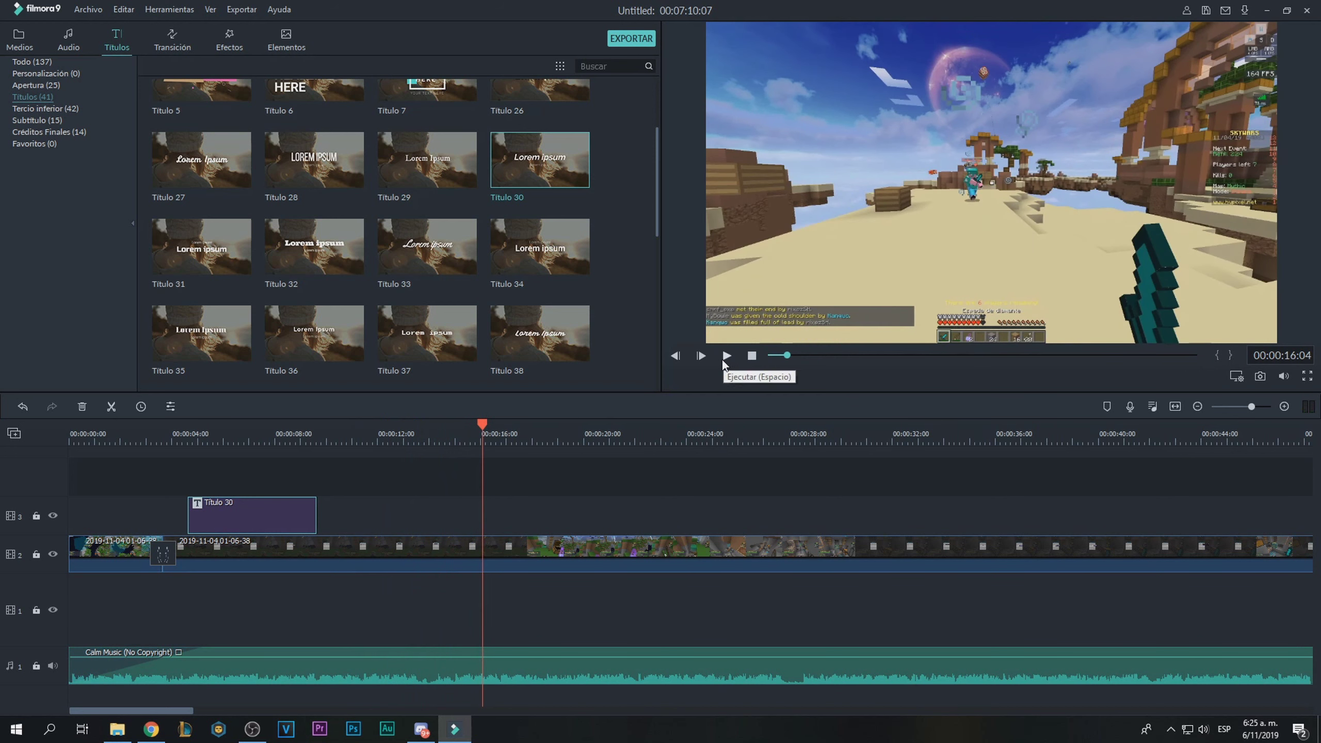